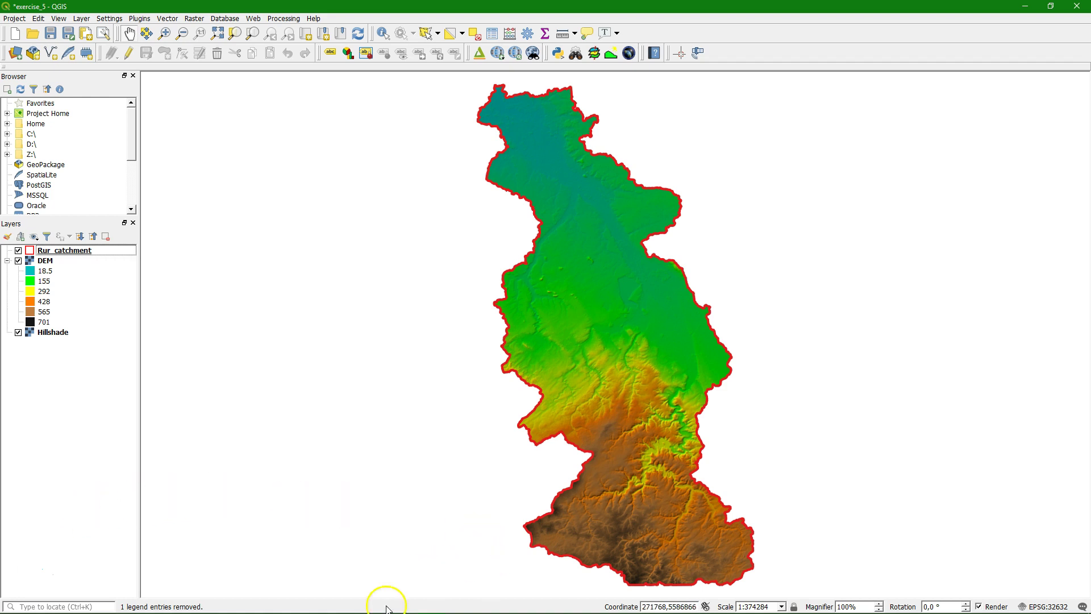
Step: Switch to Firefox and open the Land services category on the EEA DiscoMap site
mouse_move(317, 599)
left_click(209, 602)
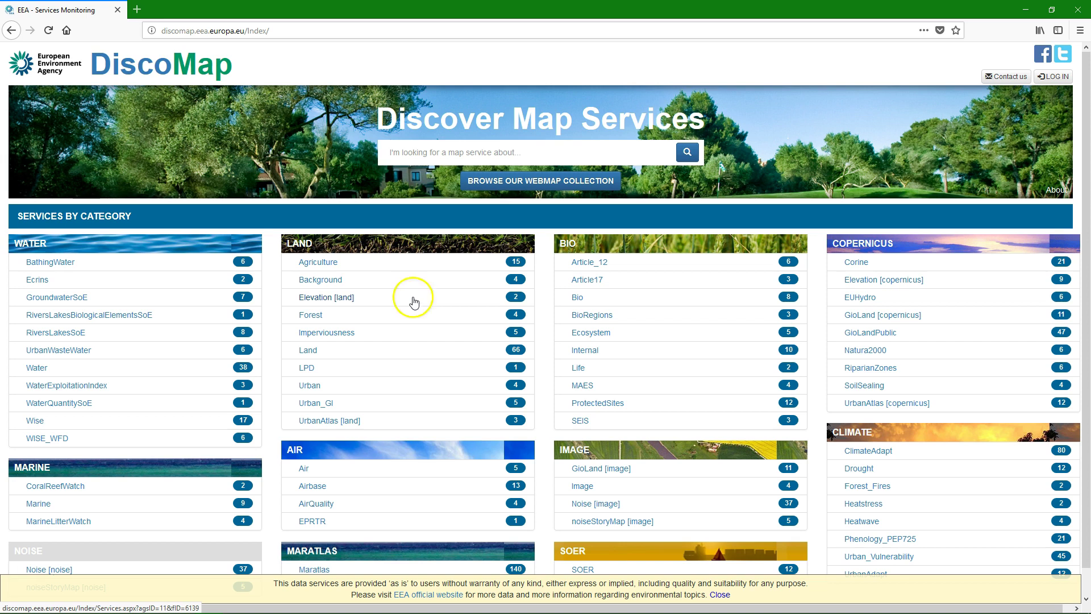
left_click(312, 354)
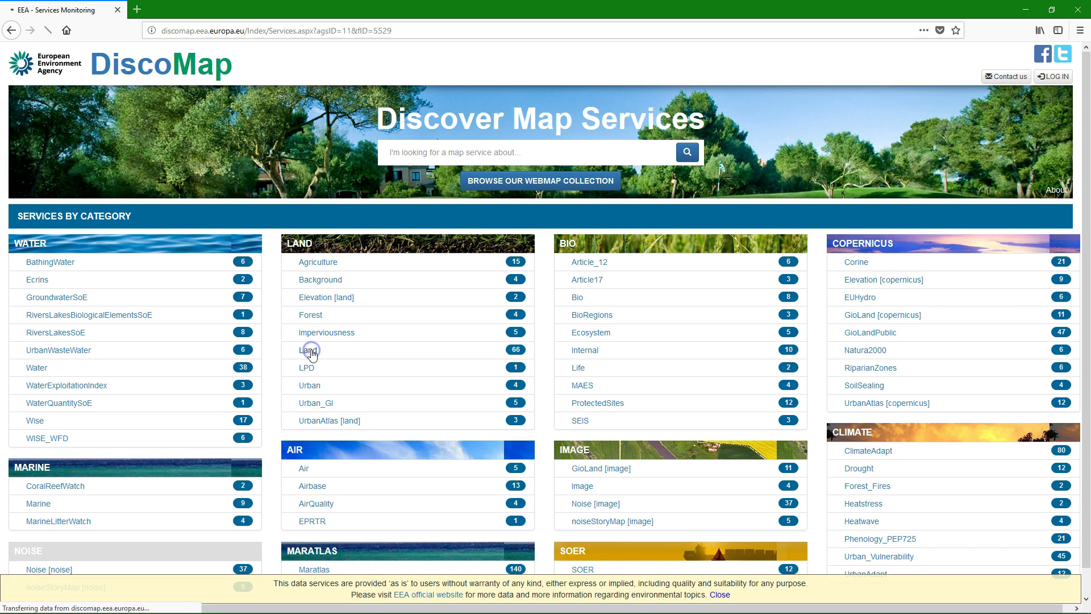
Step: Find the CLC2012 ETRS89 LAEA map service in the Land list and expand its additional information
scroll(345, 307, "down", 1)
scroll(344, 307, "down", 15)
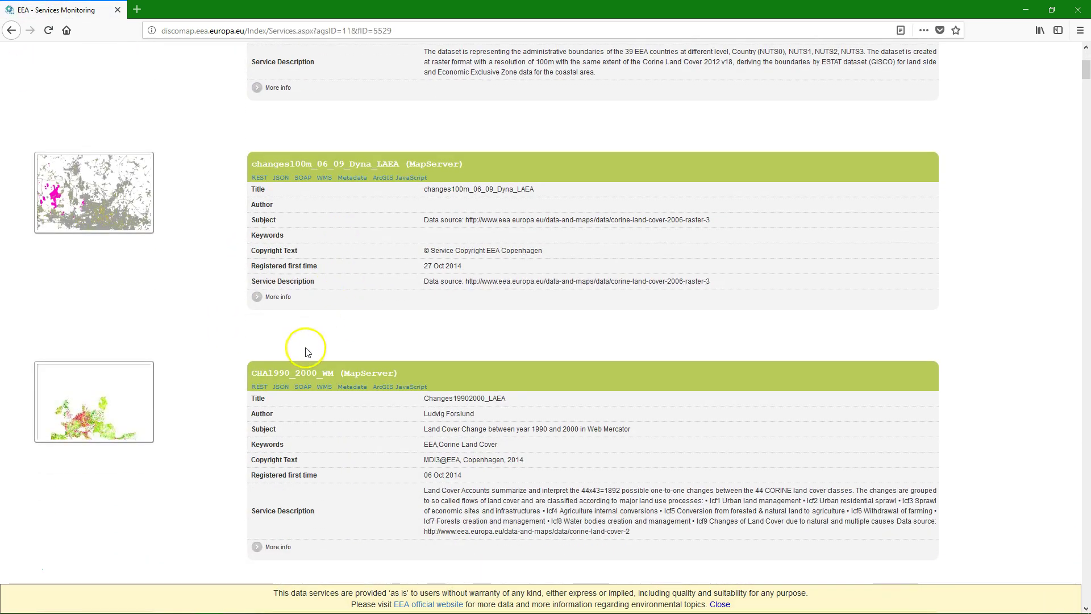
scroll(295, 374, "down", 13)
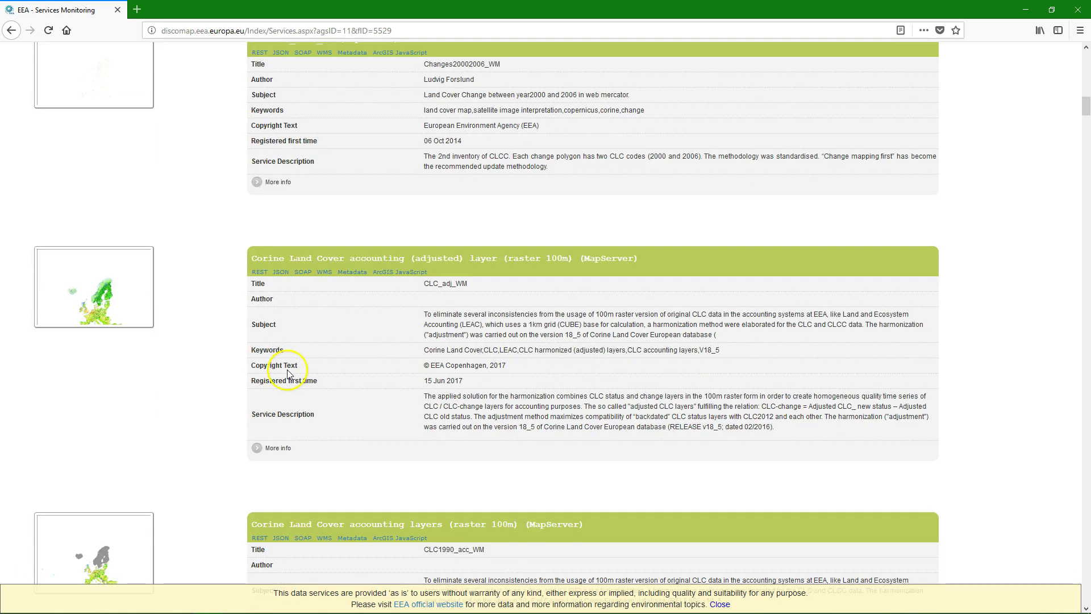
scroll(288, 369, "down", 13)
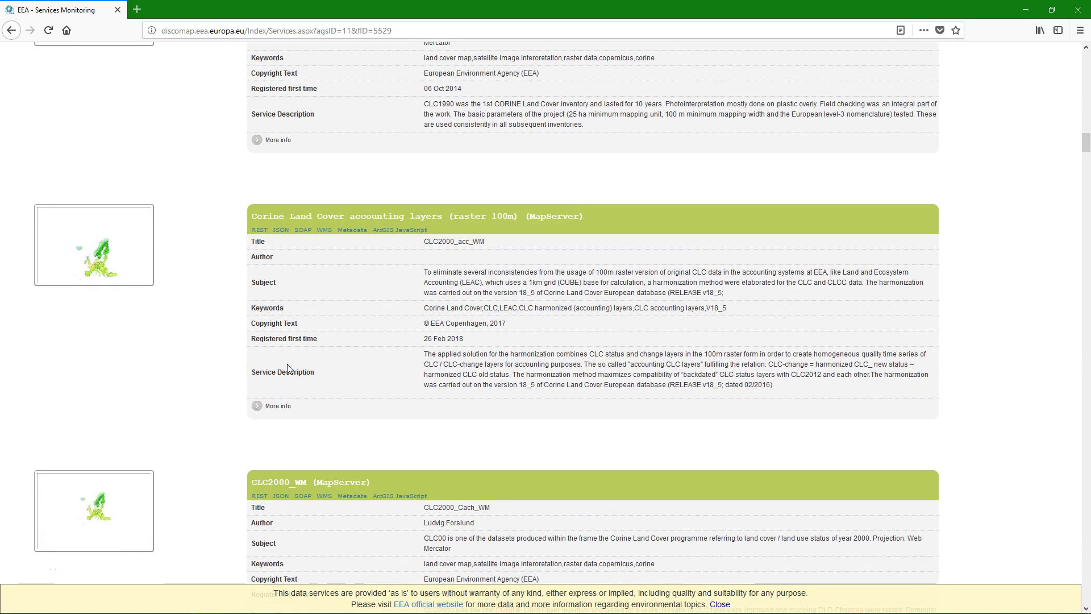
scroll(287, 368, "down", 12)
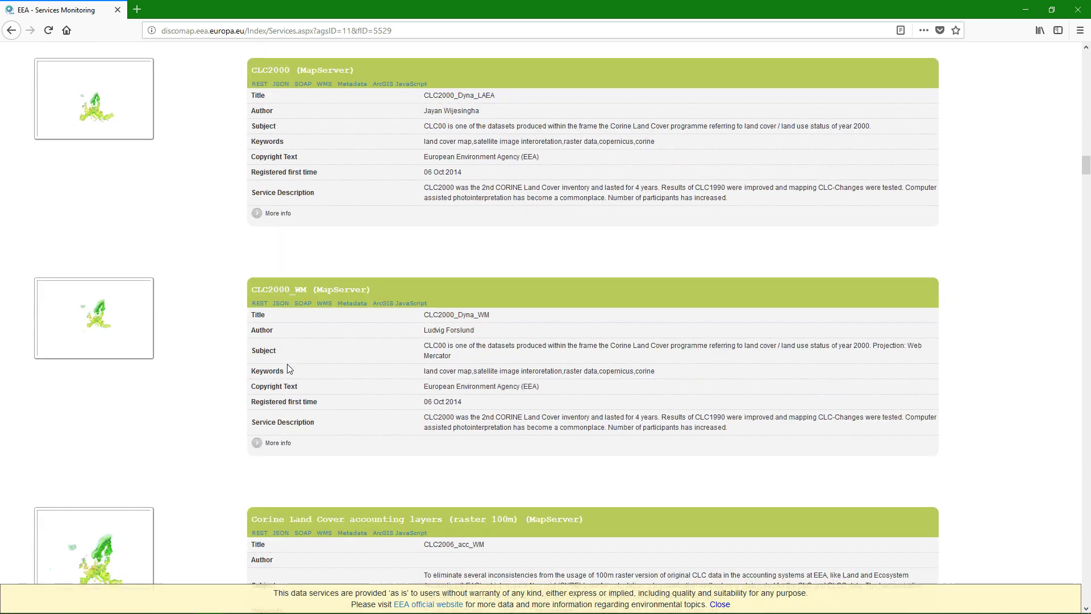
scroll(288, 369, "down", 16)
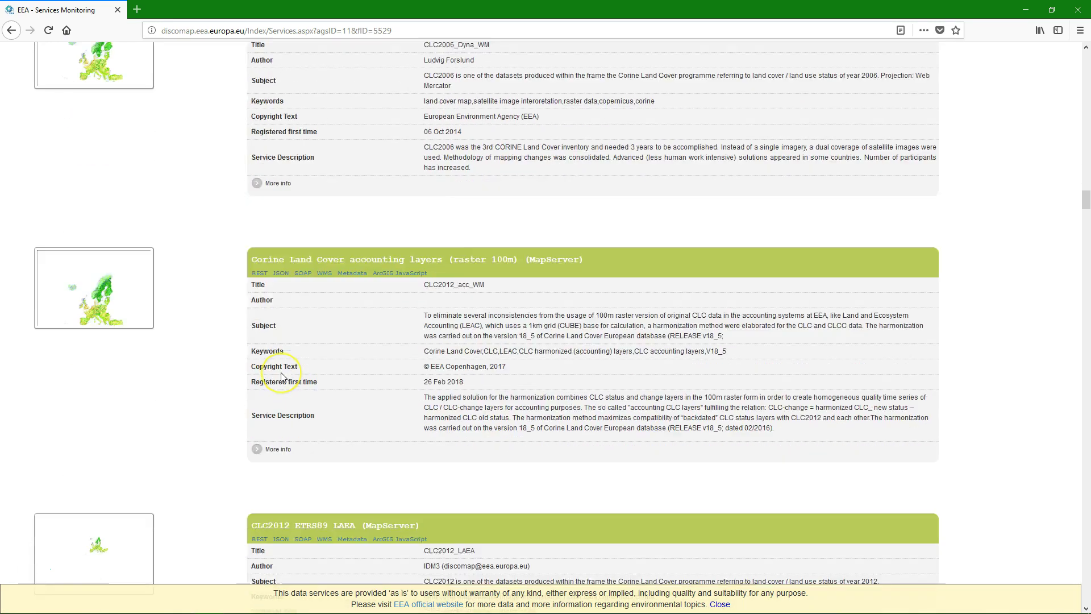
scroll(281, 375, "down", 6)
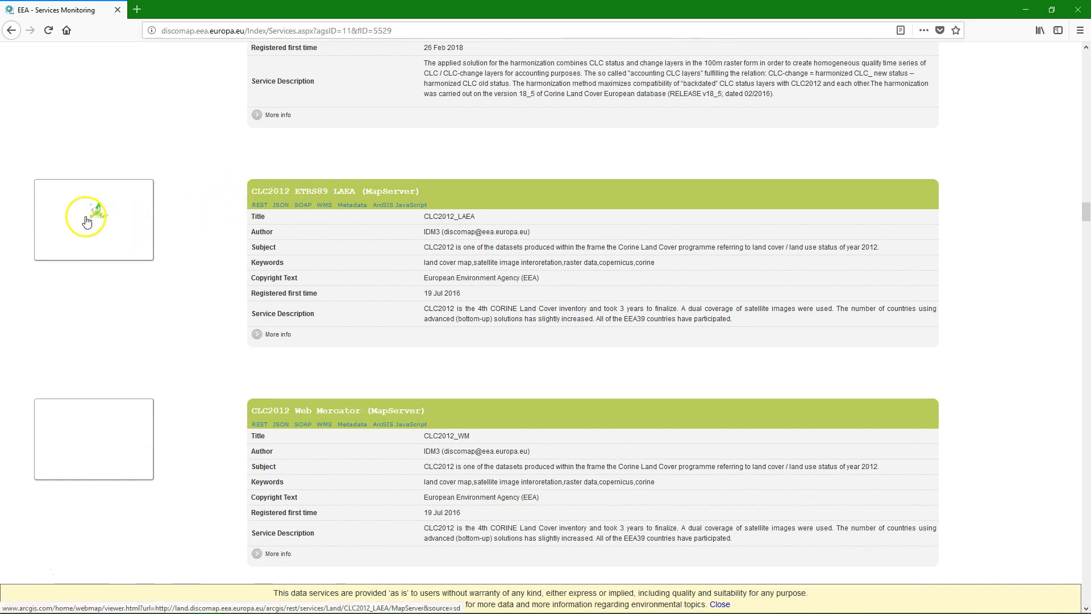
left_click(277, 334)
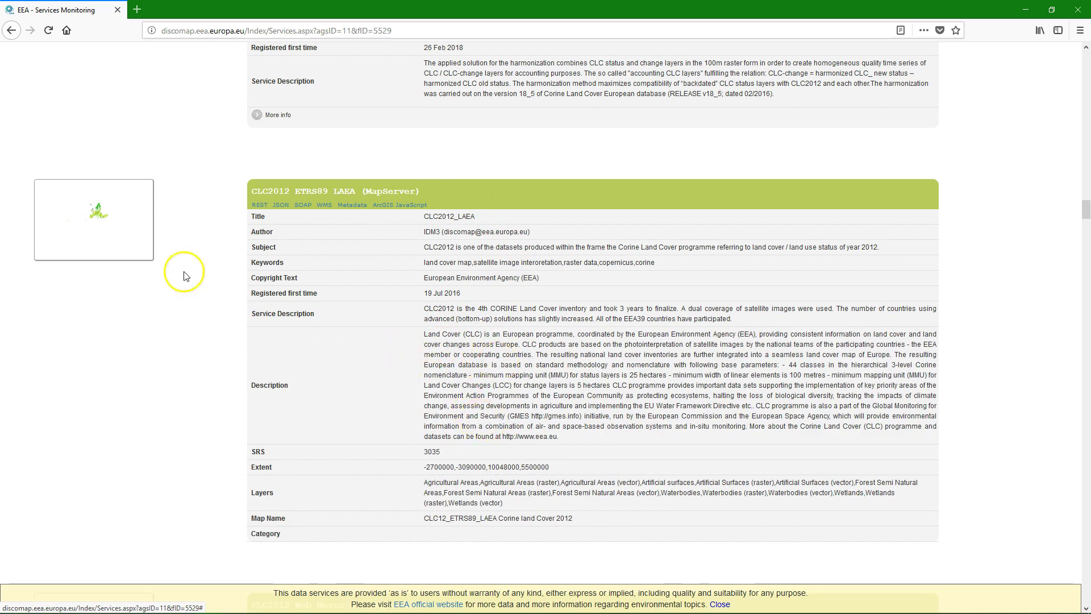
Step: Preview the CLC2012 ETRS89 LAEA service in the ArcGIS web viewer, expand its sublayers, and close the preview
left_click(89, 221)
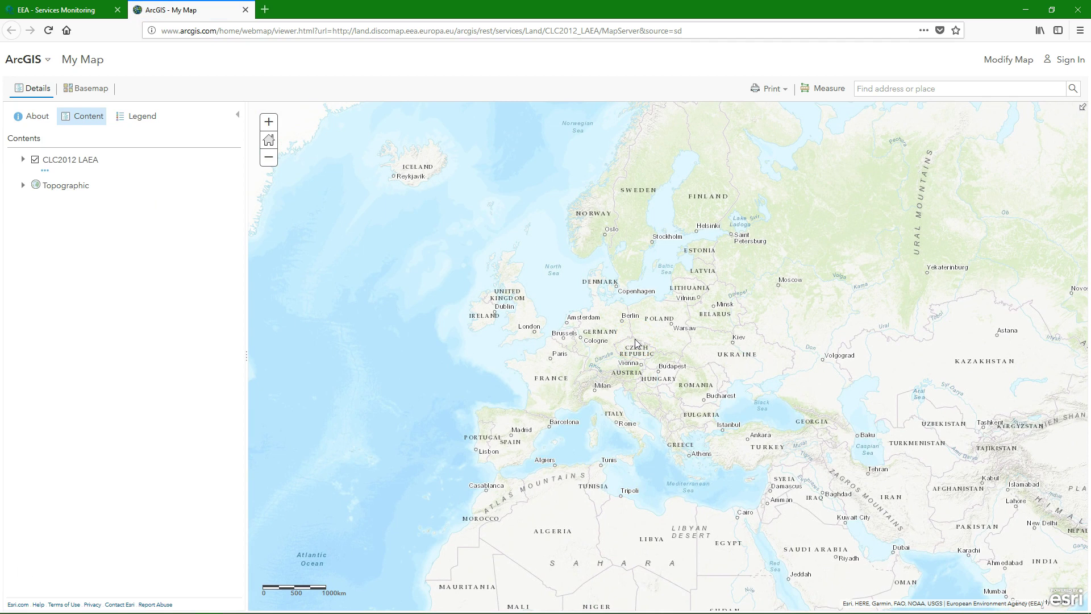
left_click(23, 160)
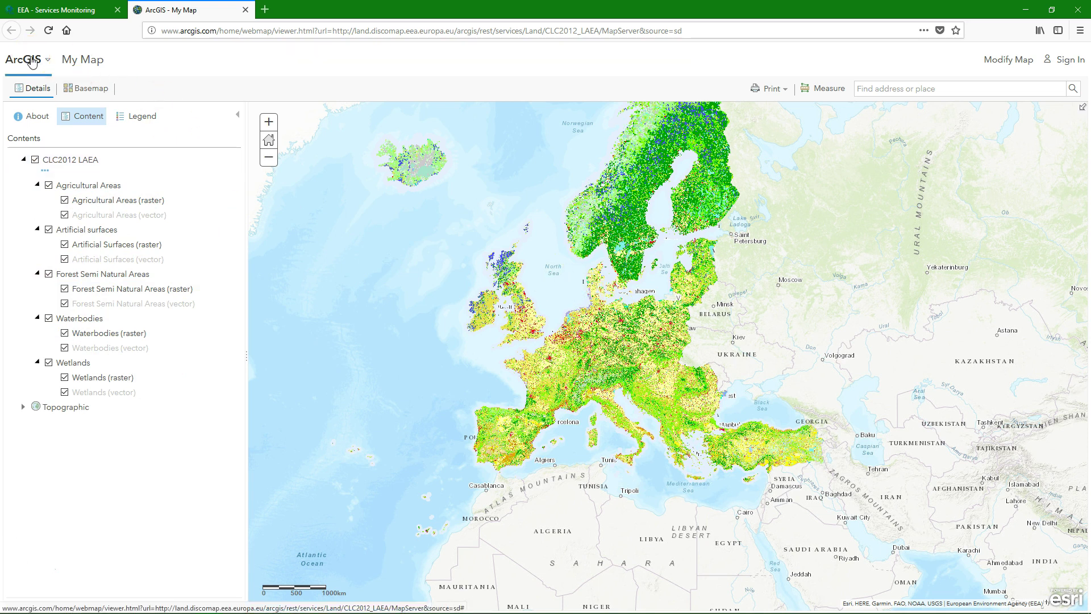
left_click(246, 11)
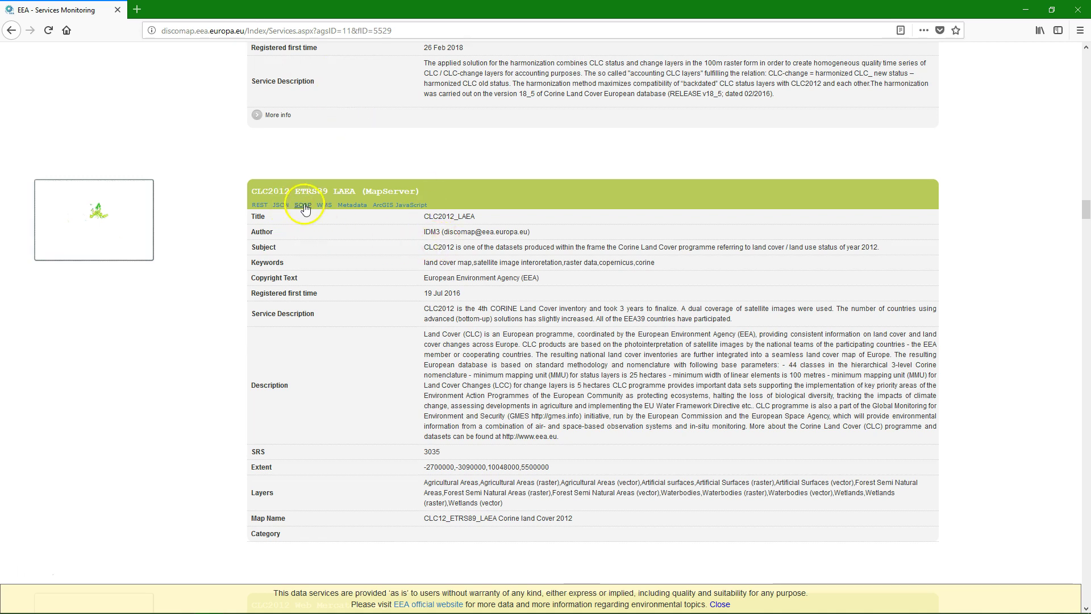
Step: Copy the WMS link address of the CLC2012 ETRS89 LAEA service and switch back to QGIS
right_click(326, 207)
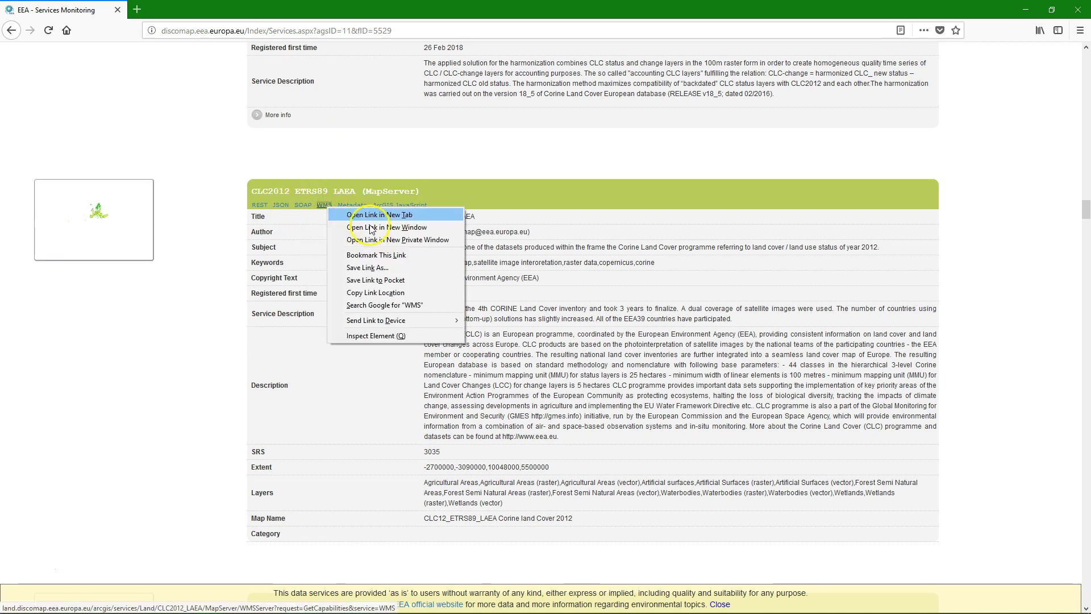
left_click(385, 293)
mouse_move(366, 609)
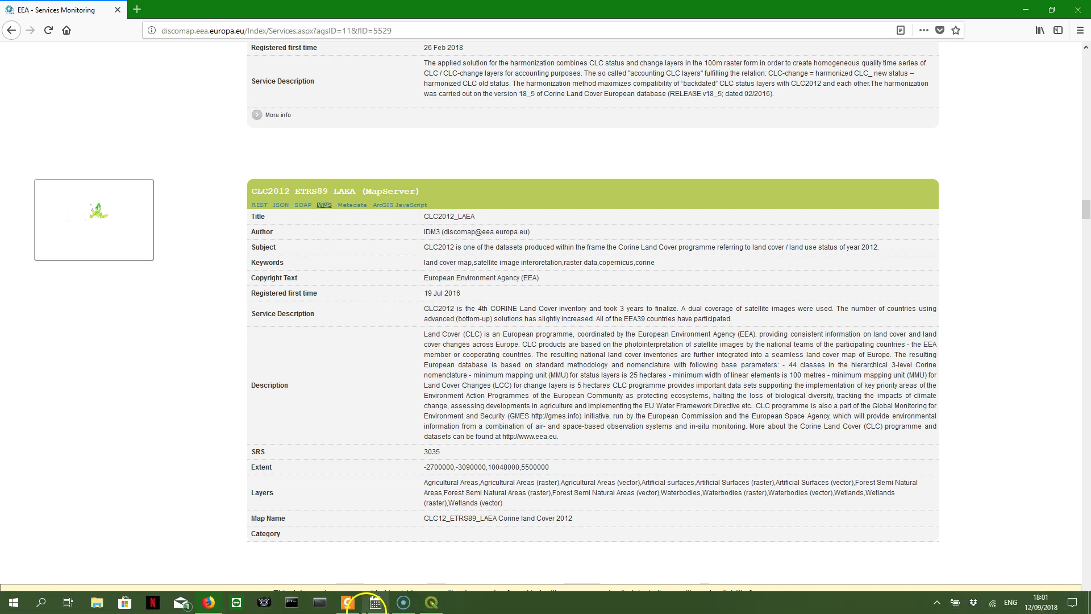
left_click(431, 602)
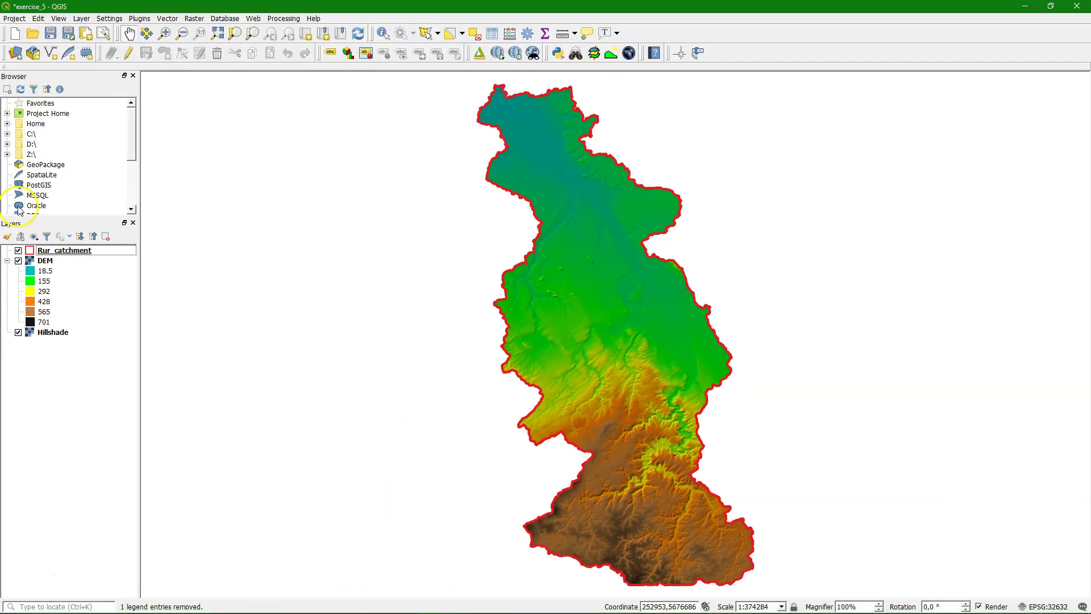
Step: Create a WMS/WMTS connection named EEA Land with the copied service URL and connect to it
left_click(16, 54)
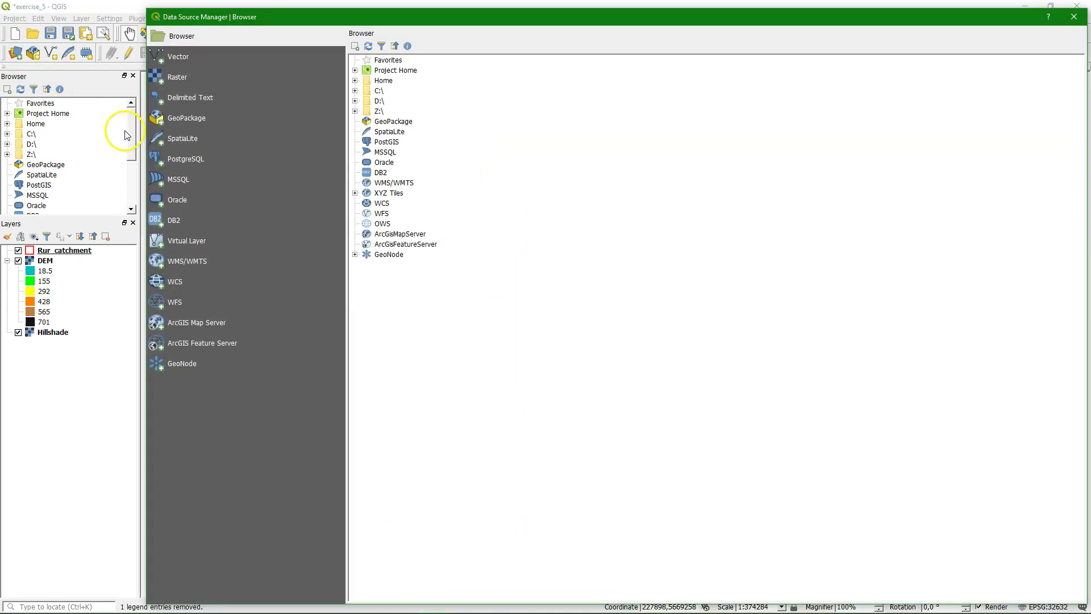
left_click(172, 261)
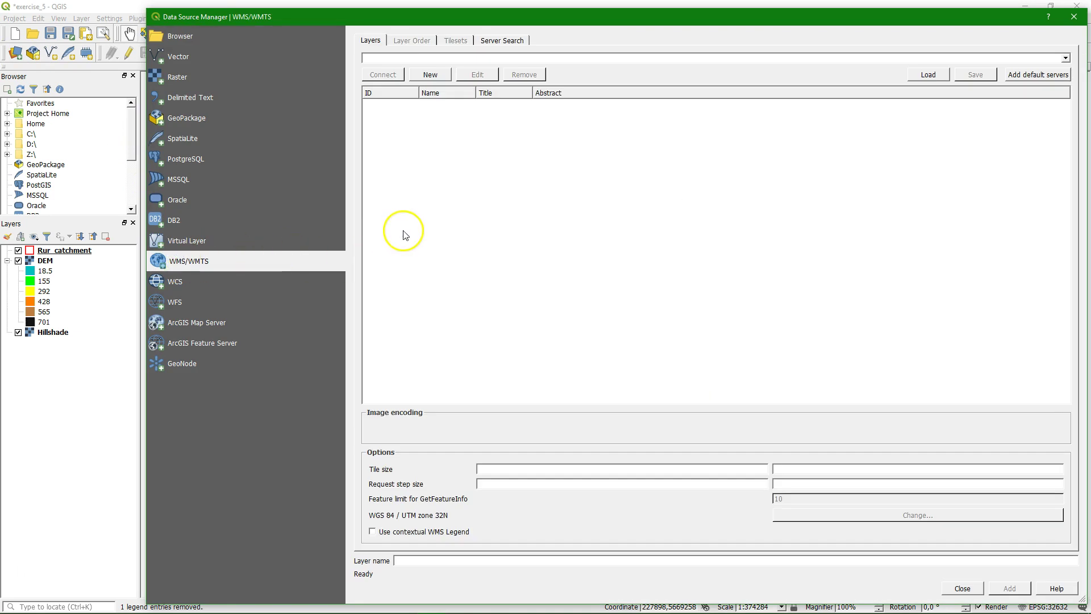
left_click(432, 75)
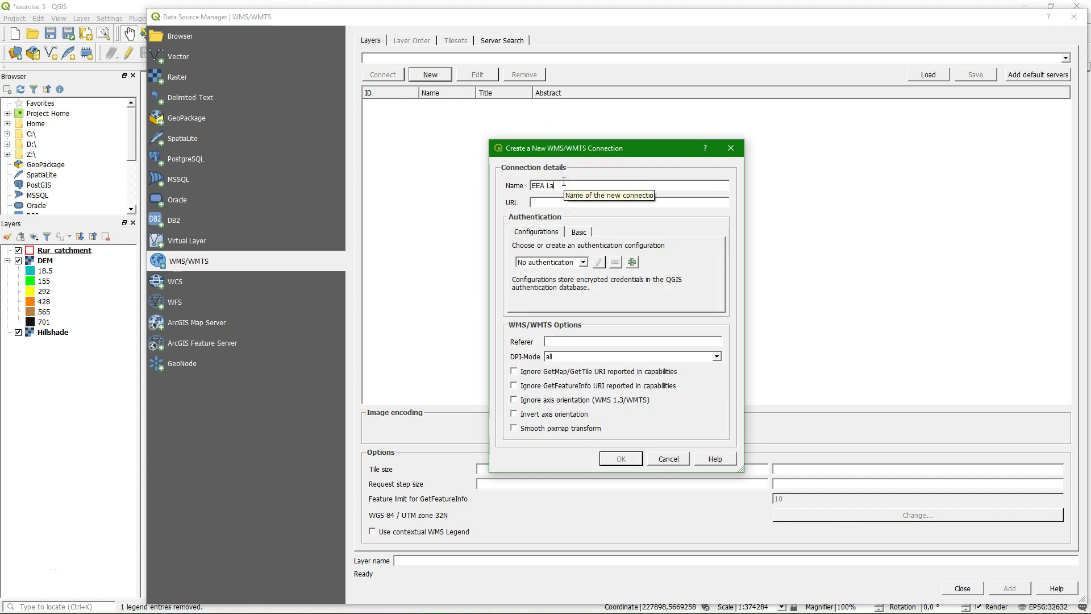
left_click(550, 202)
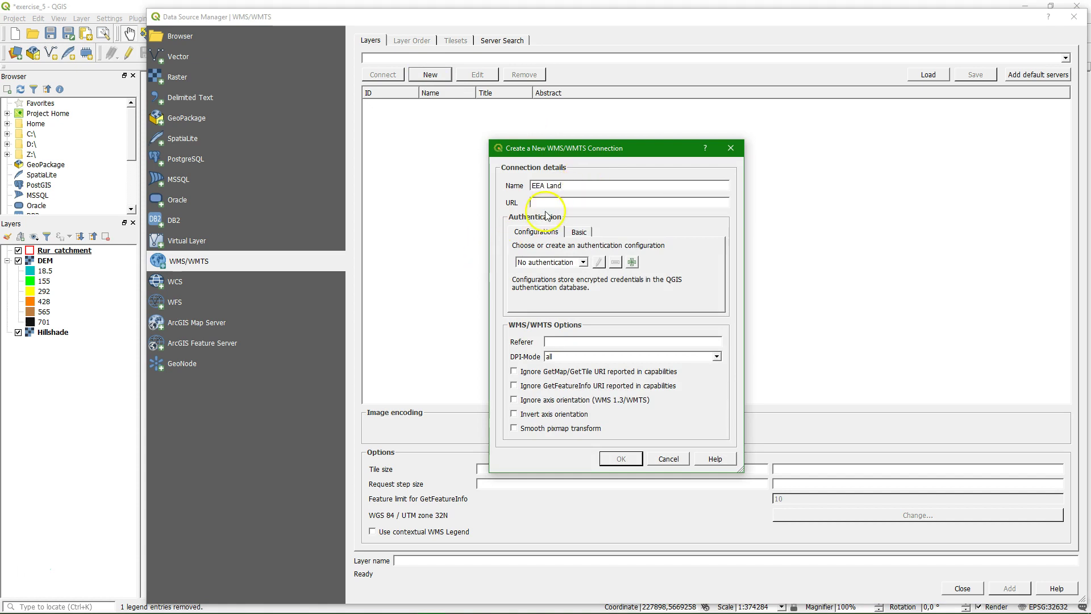
key("ctrl+v")
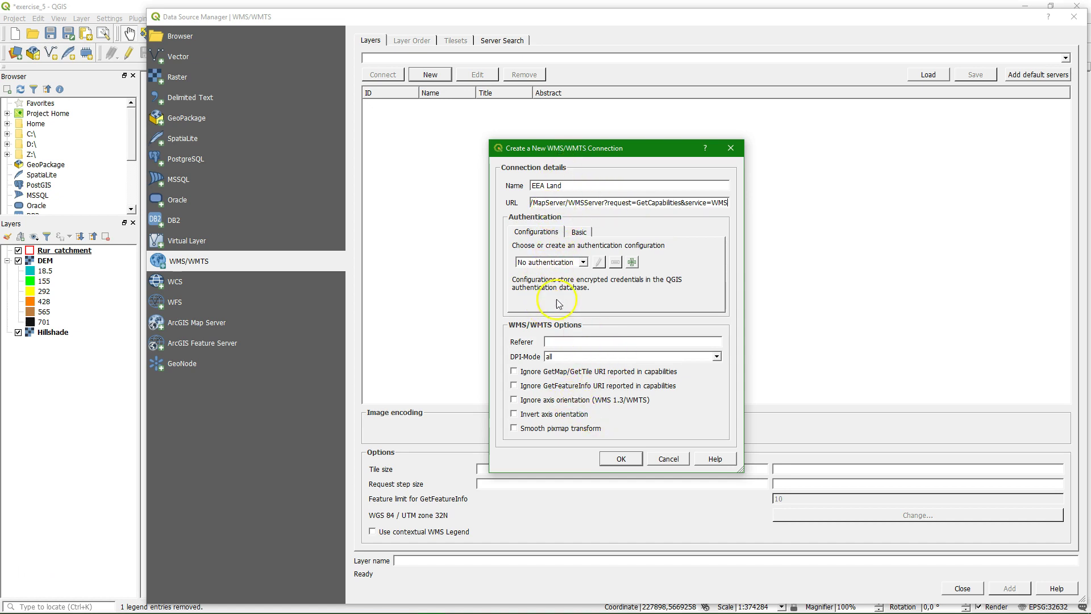
left_click(612, 461)
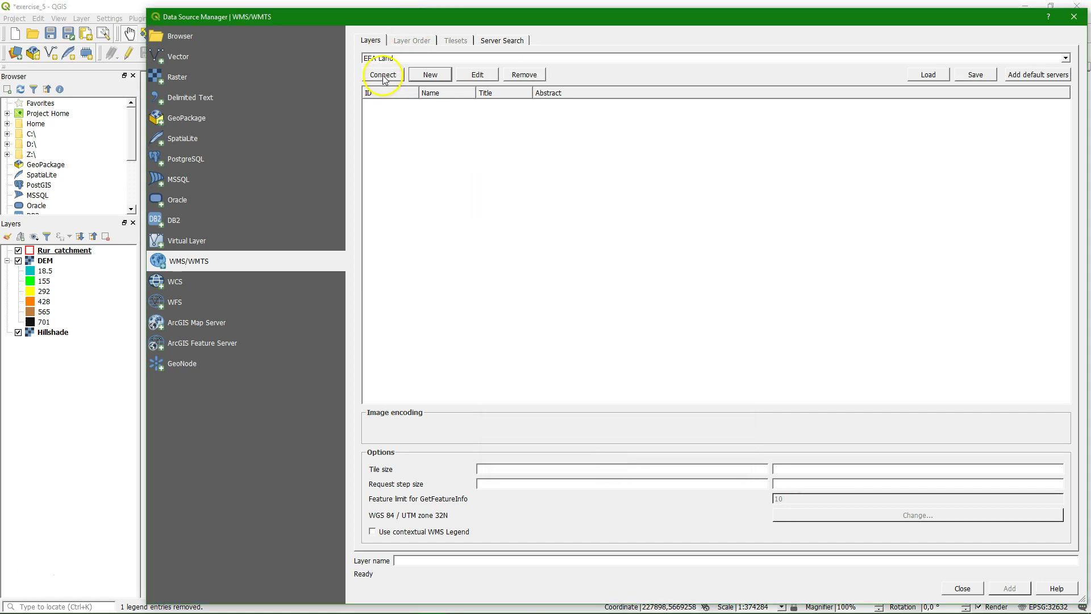
left_click(383, 77)
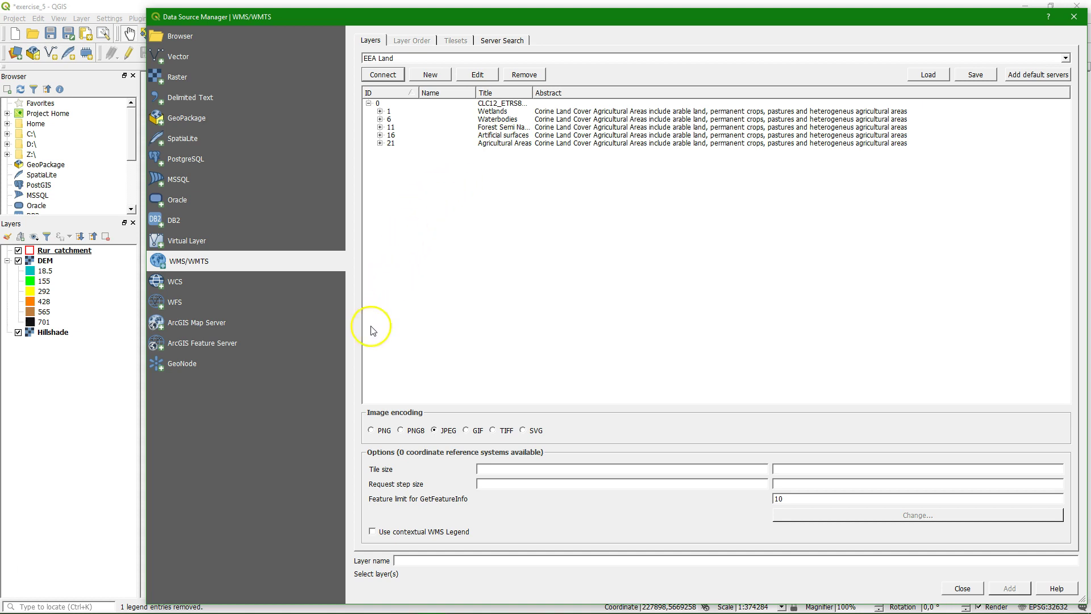
Step: Add the Wetlands WMS layer to the map with PNG image encoding and the contextual WMS legend enabled
left_click(371, 431)
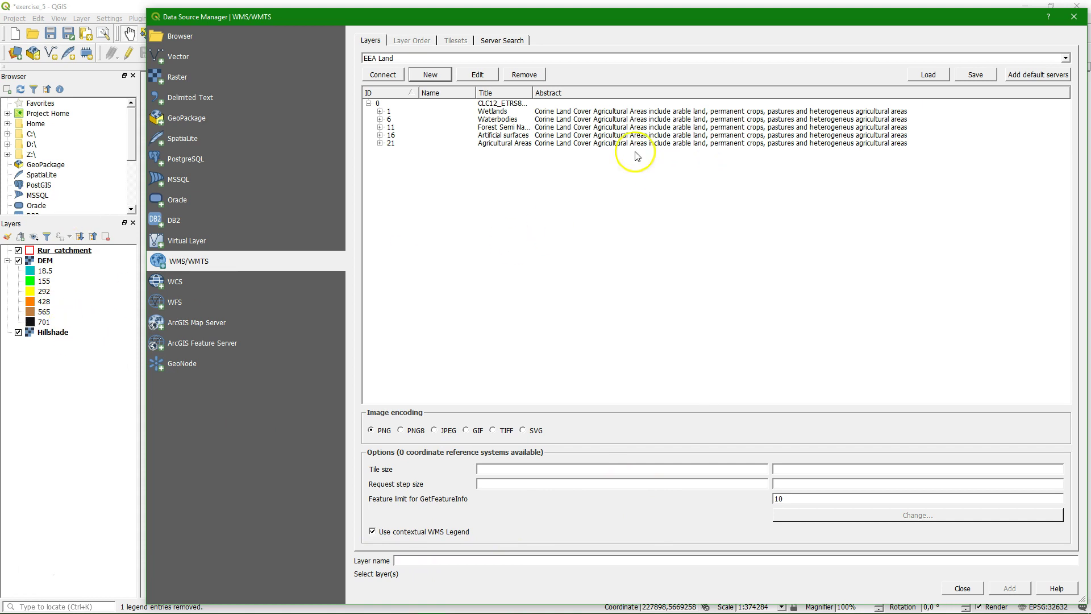
left_click(490, 112)
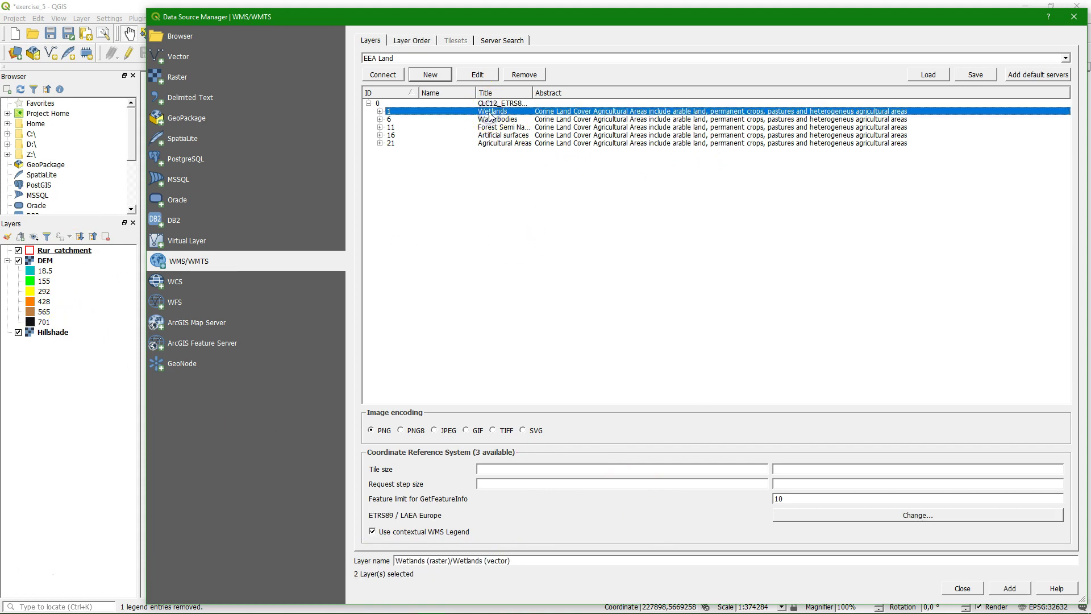
left_click(1010, 588)
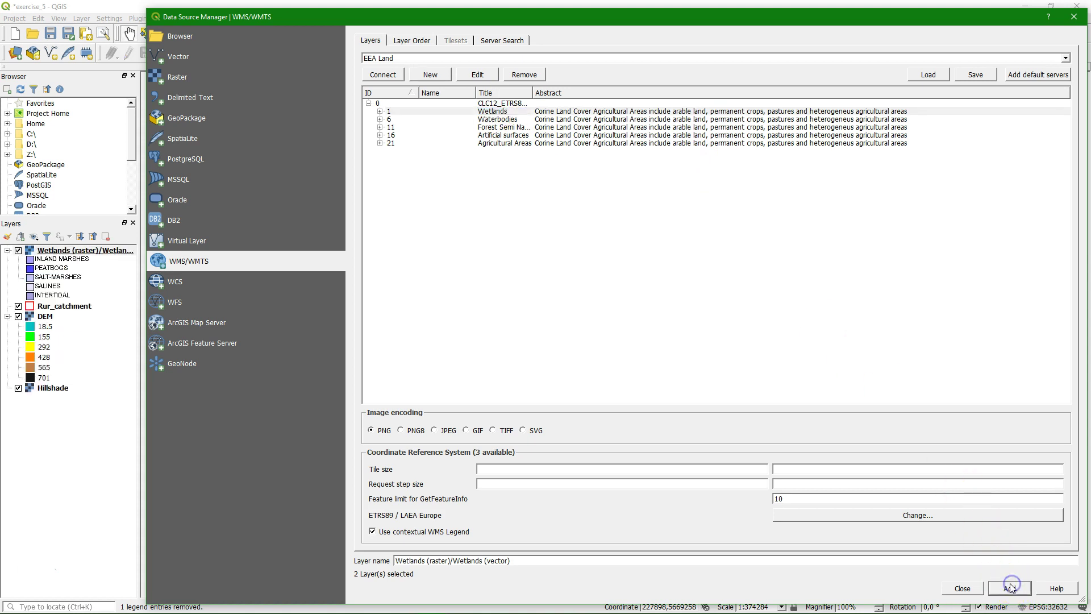
left_click(962, 589)
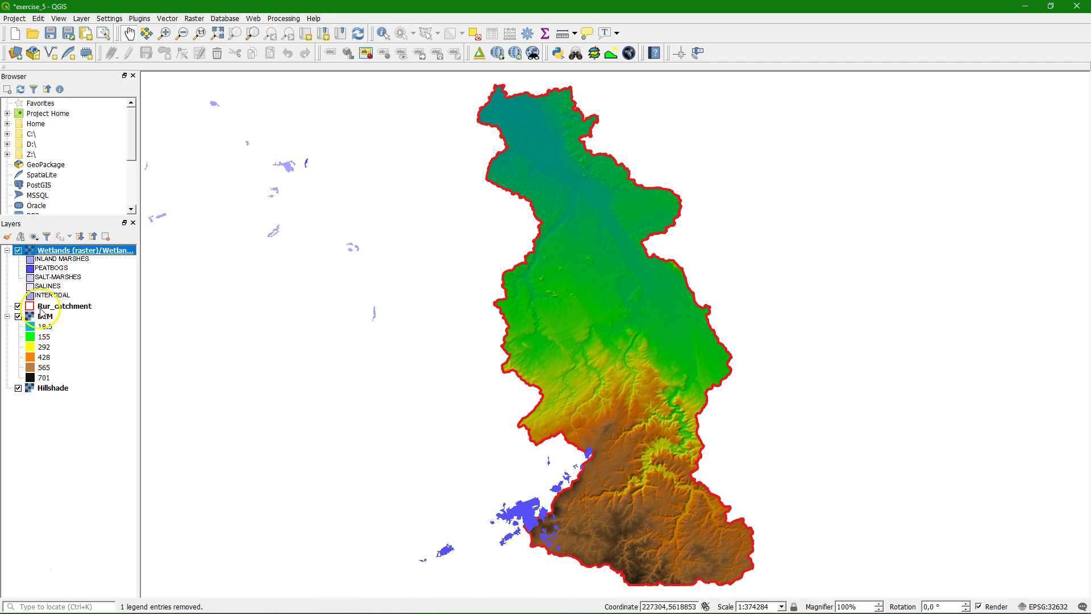
left_click(362, 108)
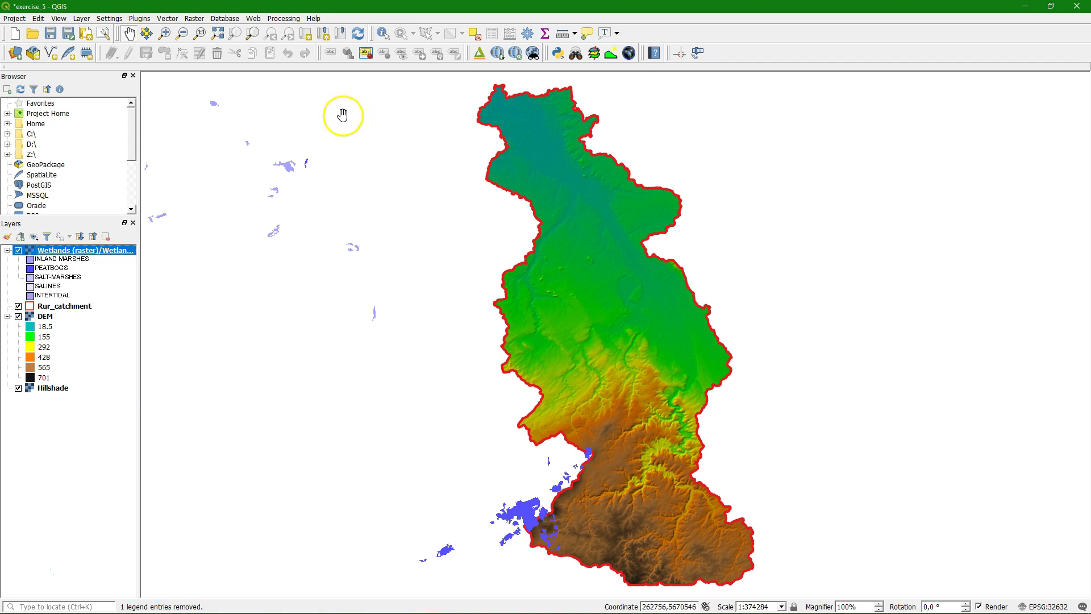
Step: Add the Waterbodies layer from the EEA Land WMS connection to the map
left_click(15, 54)
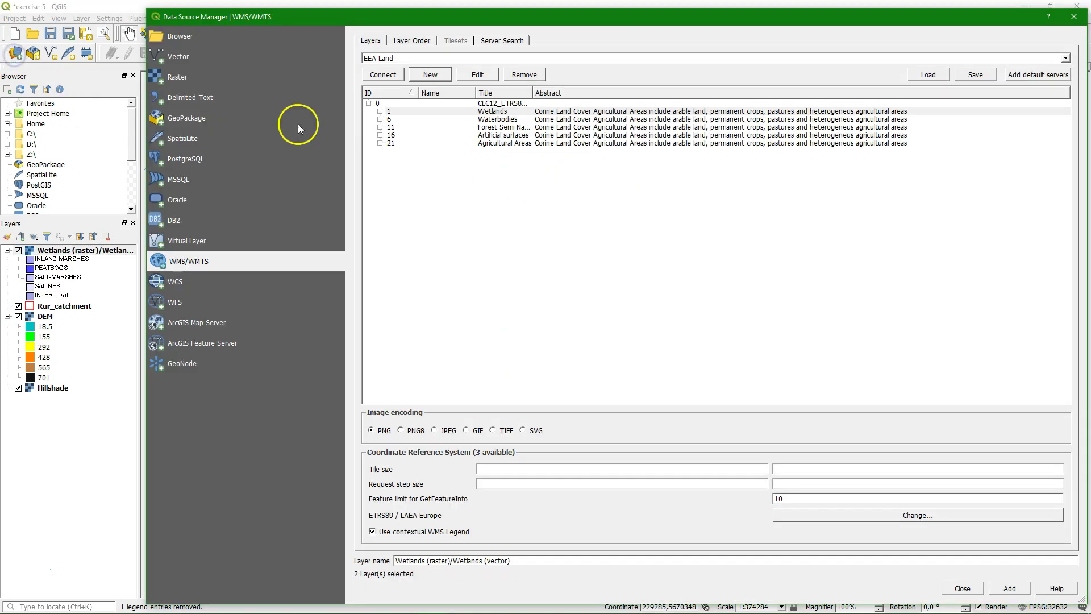
left_click(498, 119)
left_click(1012, 588)
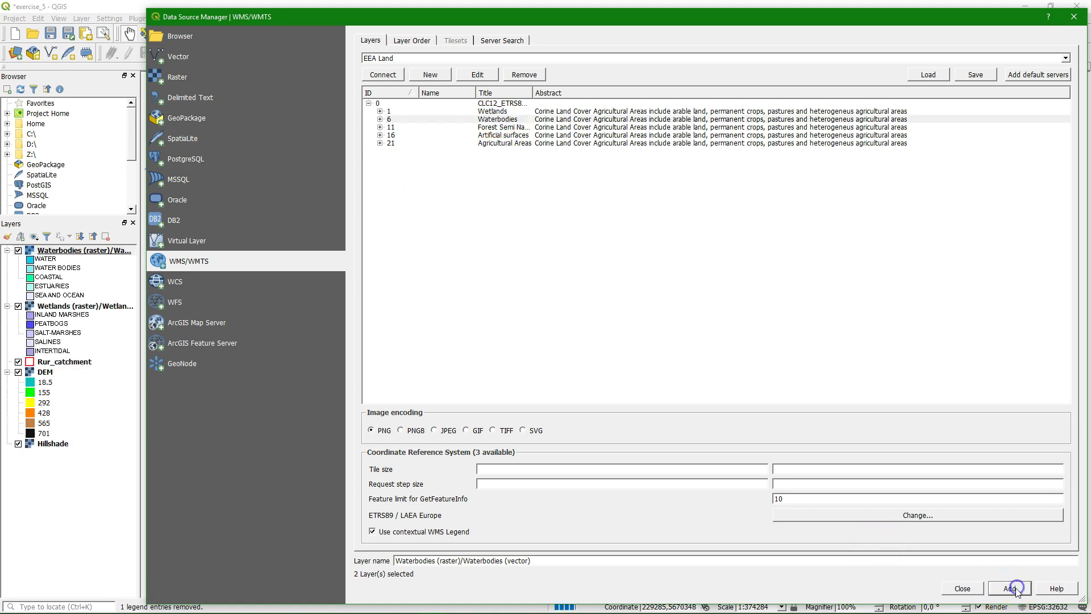
left_click(959, 588)
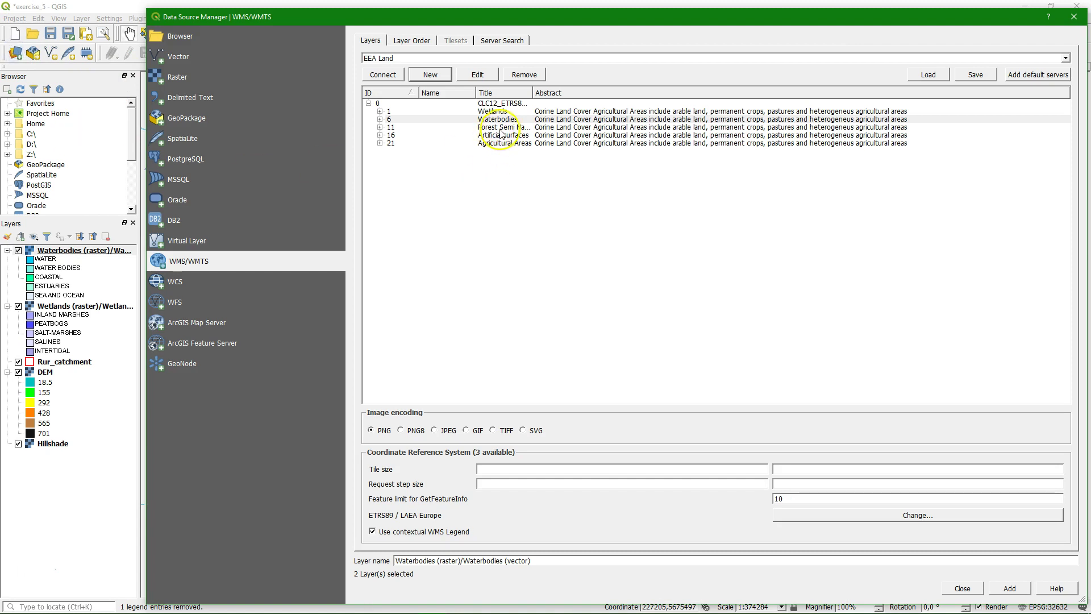
Step: Add Forest Semi Natural Areas, Artificial surfaces and Agricultural Areas together as one WMS layer from the EEA Land connection
left_click(508, 129)
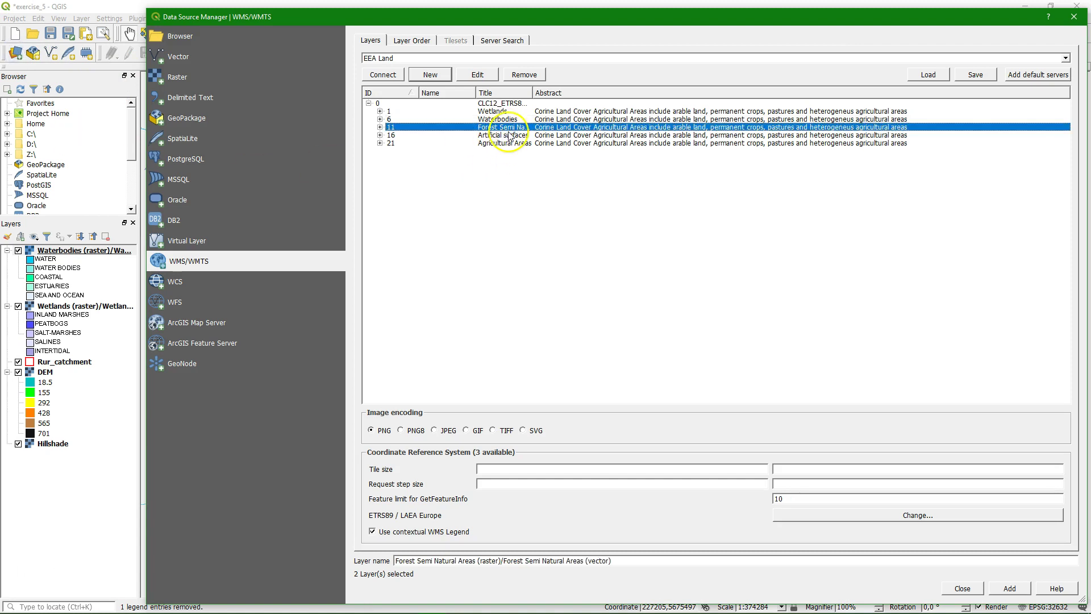
left_click(505, 137)
left_click(501, 128)
left_click(500, 143, "shift")
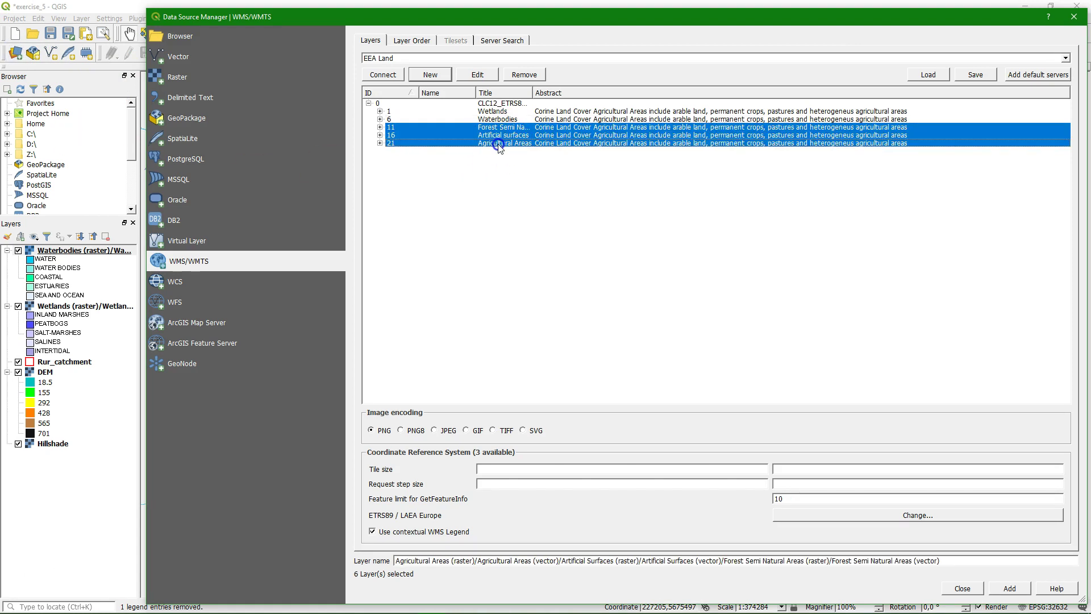
left_click(992, 585)
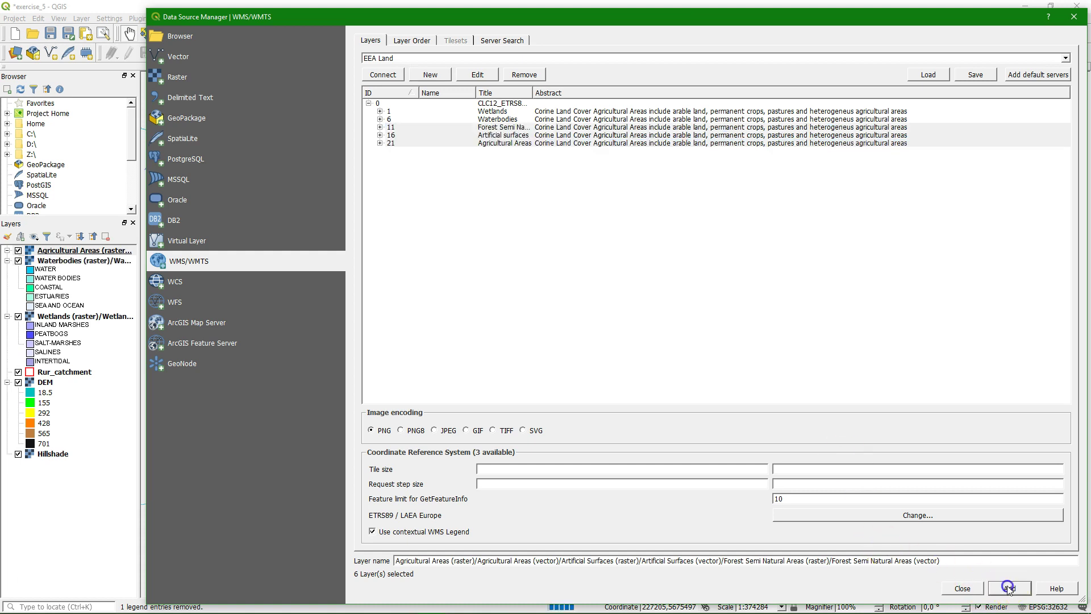
left_click(962, 588)
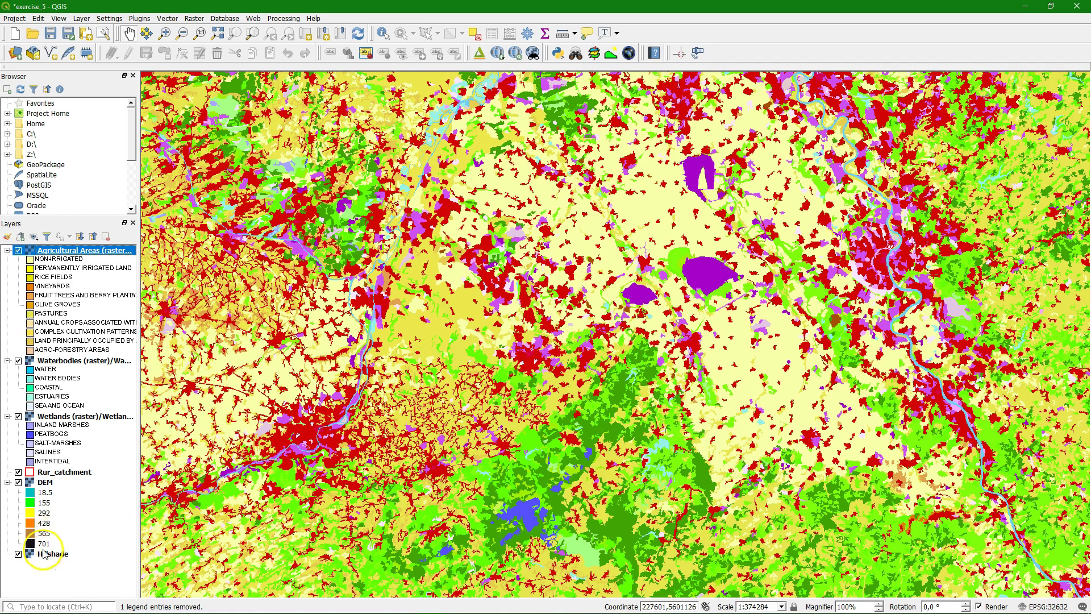
Step: Move the Rur_catchment layer to the top of the layer order, above the land cover layers
mouse_move(53, 473)
left_mouse_down()
mouse_move(54, 336)
mouse_move(71, 253)
mouse_move(83, 252)
left_mouse_up()
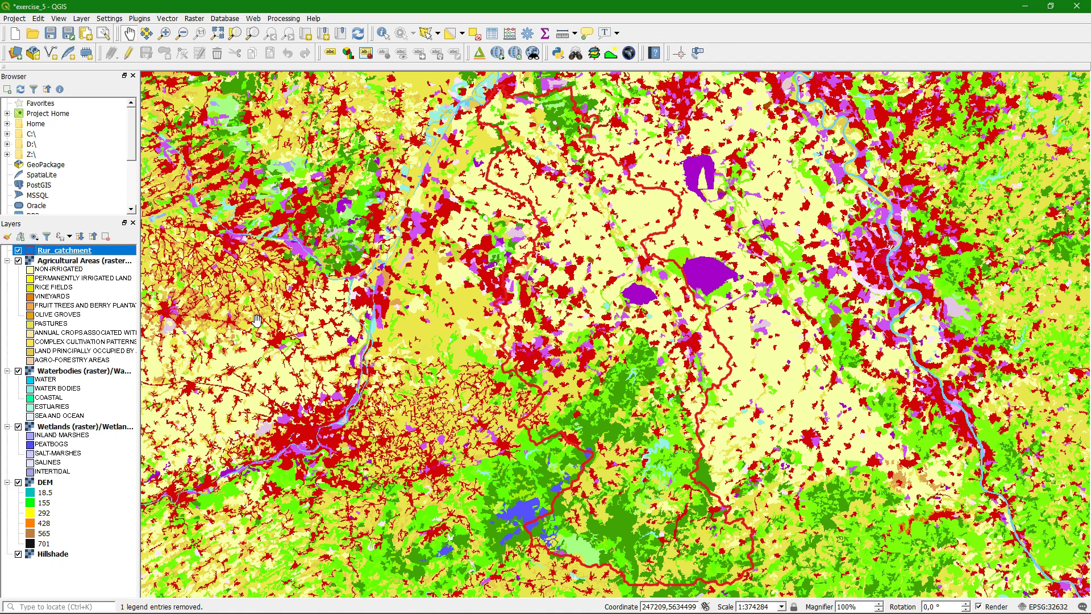
Step: Hide the Agricultural Areas, Waterbodies, Wetlands, DEM and Hillshade layers, keeping only Rur_catchment displayed
left_click(186, 276)
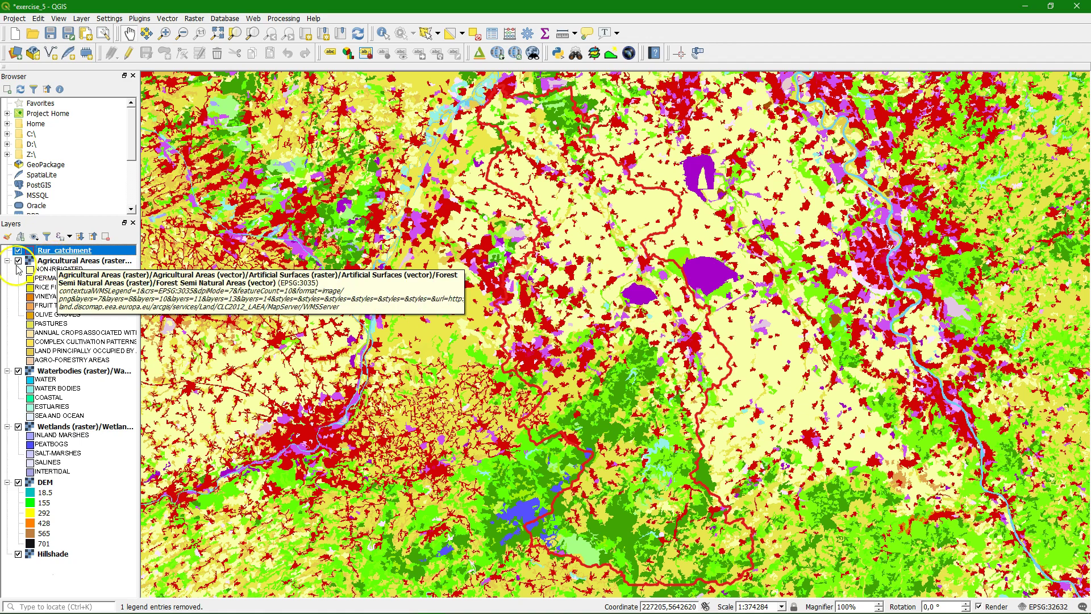
left_click(18, 260)
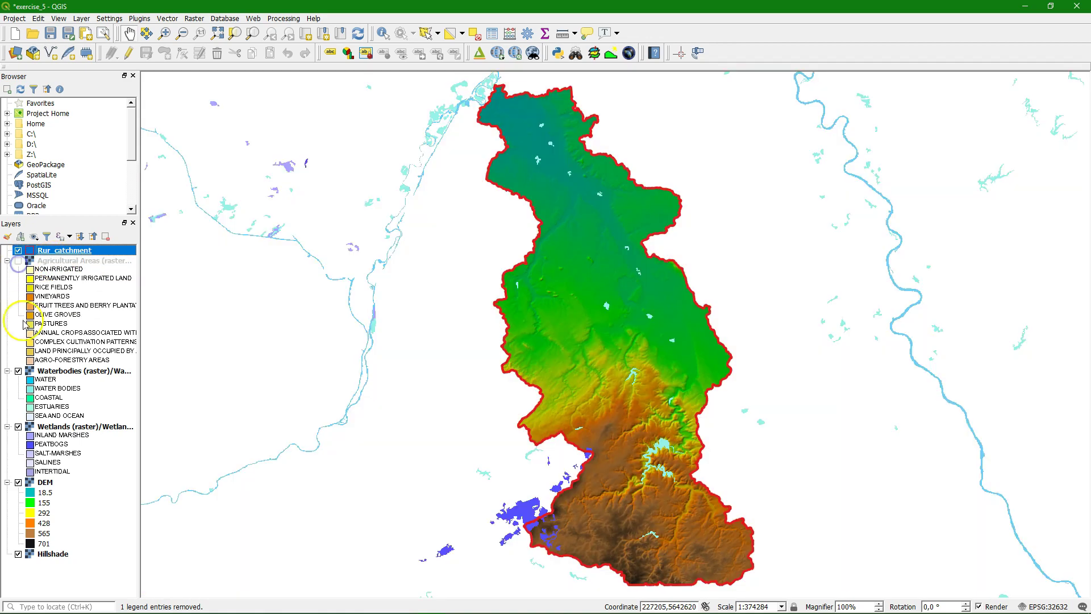
left_click(18, 371)
left_click(18, 426)
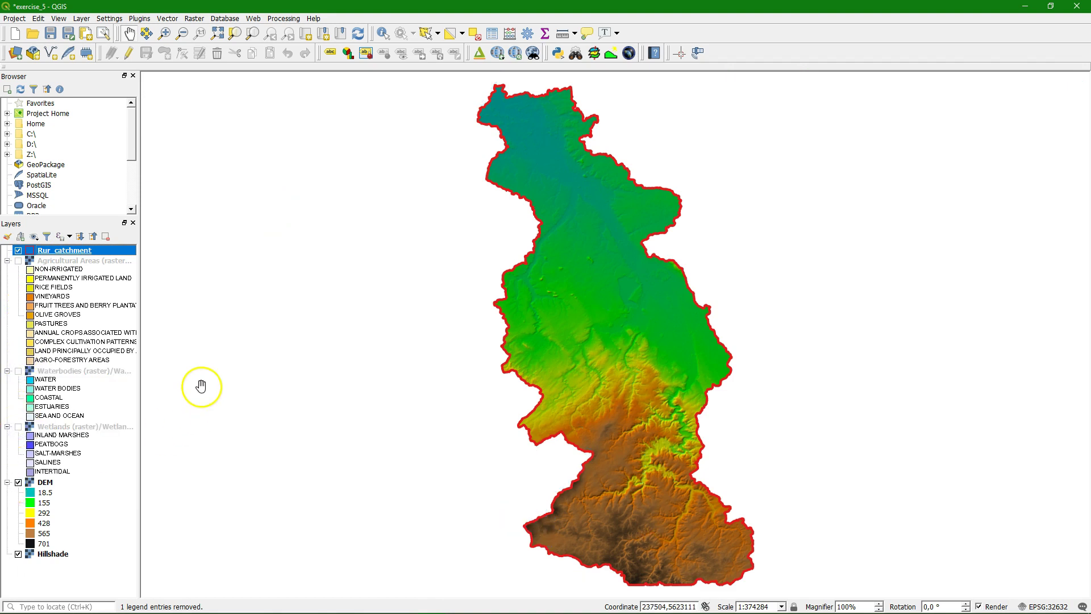
left_click(18, 483)
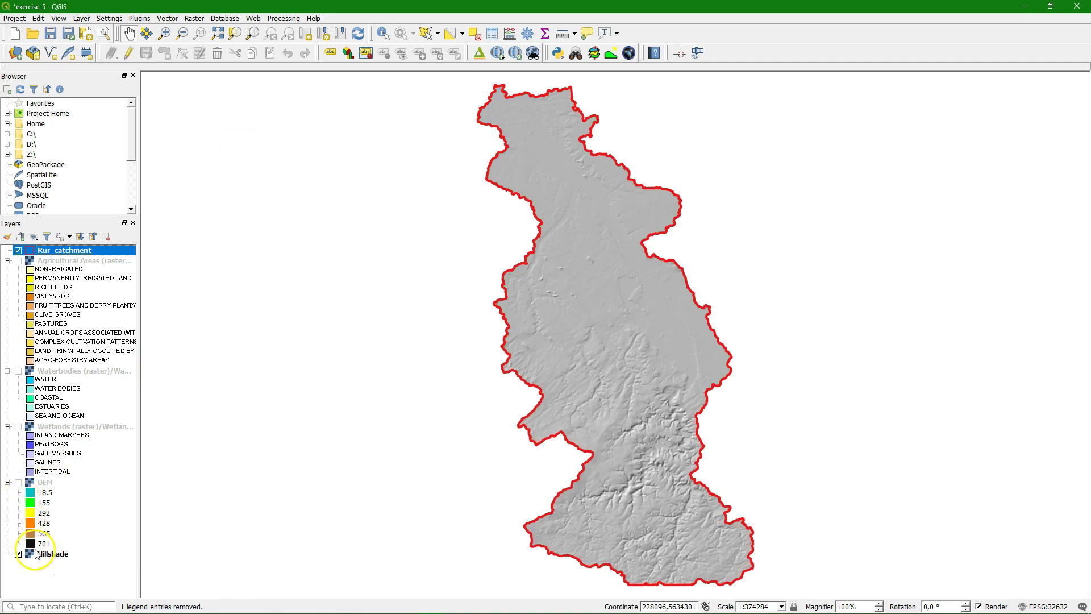
left_click(18, 554)
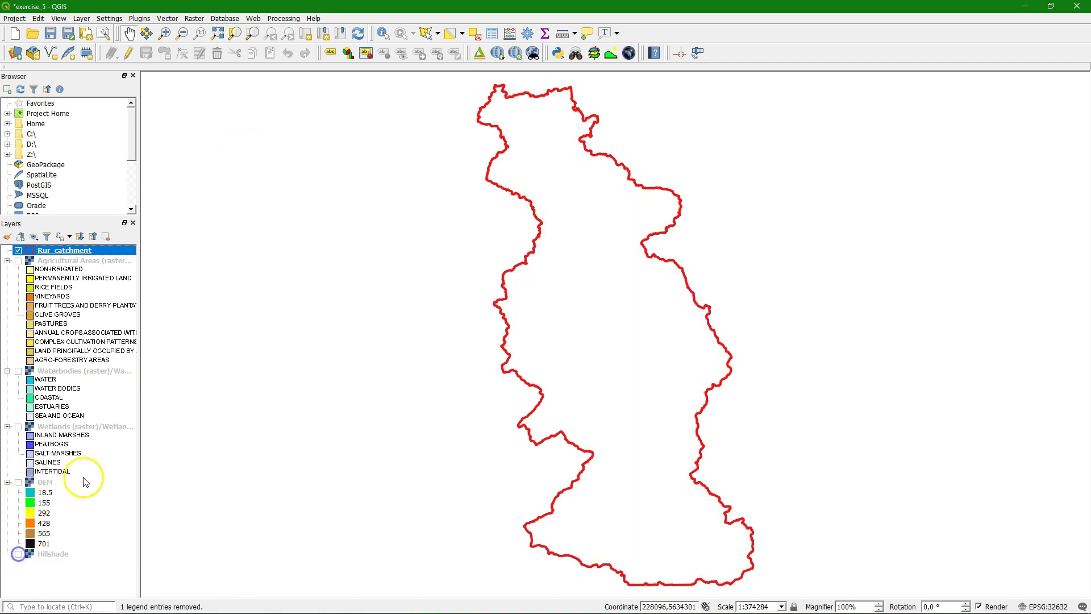
Step: Add the OSM Standard basemap from QuickMapServices to the project
left_click(253, 19)
mouse_move(287, 54)
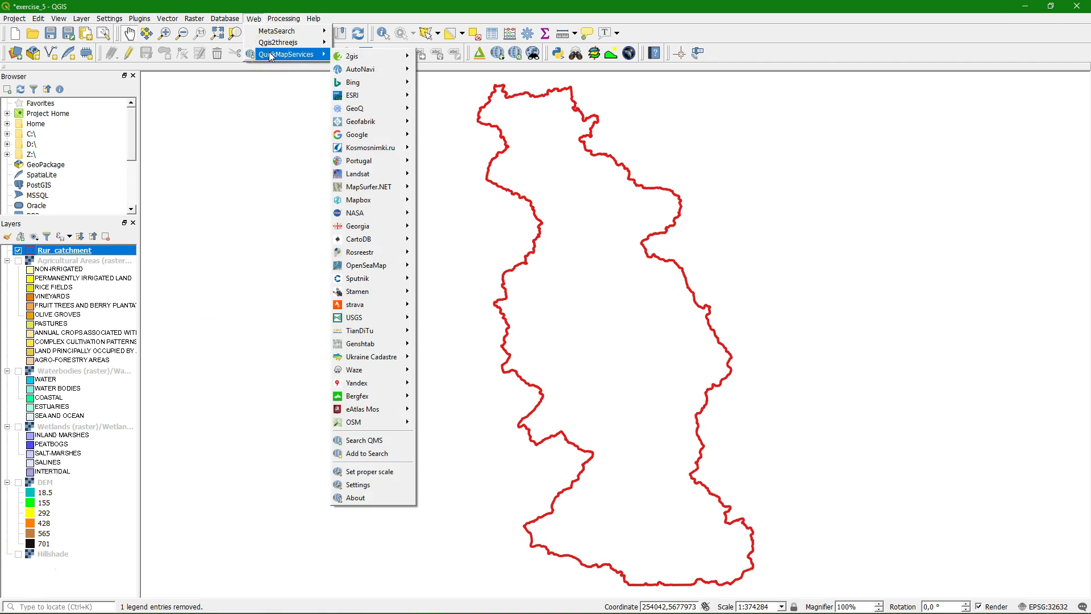
mouse_move(384, 137)
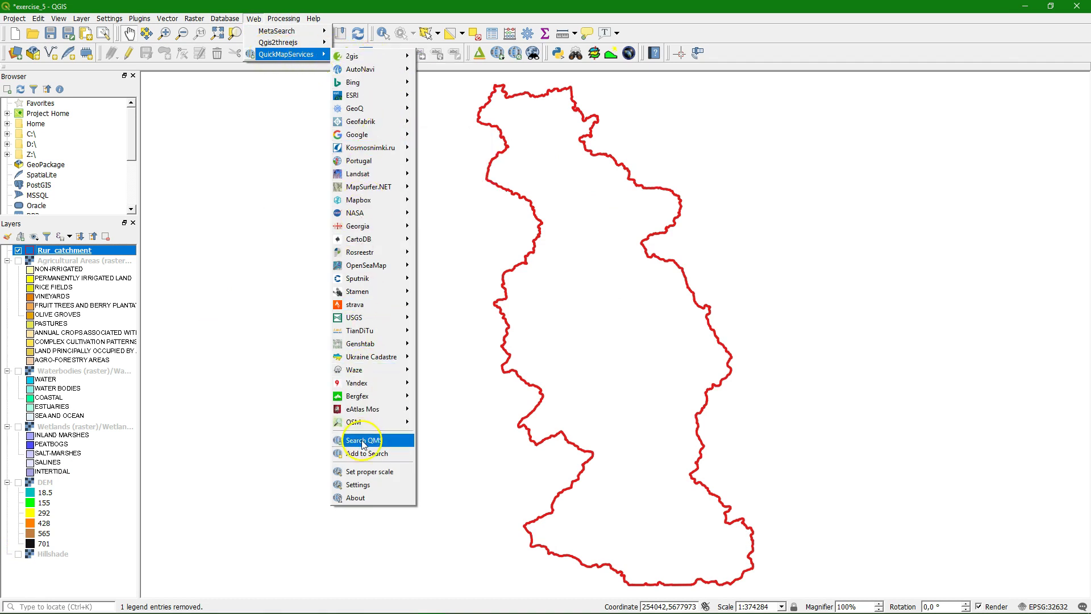
mouse_move(368, 425)
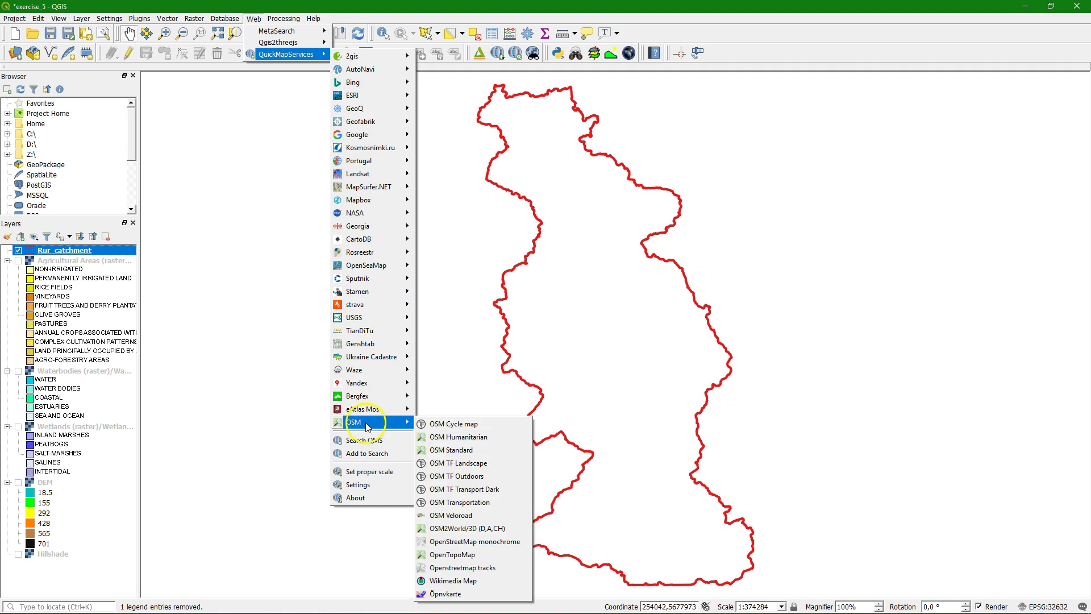
left_click(451, 449)
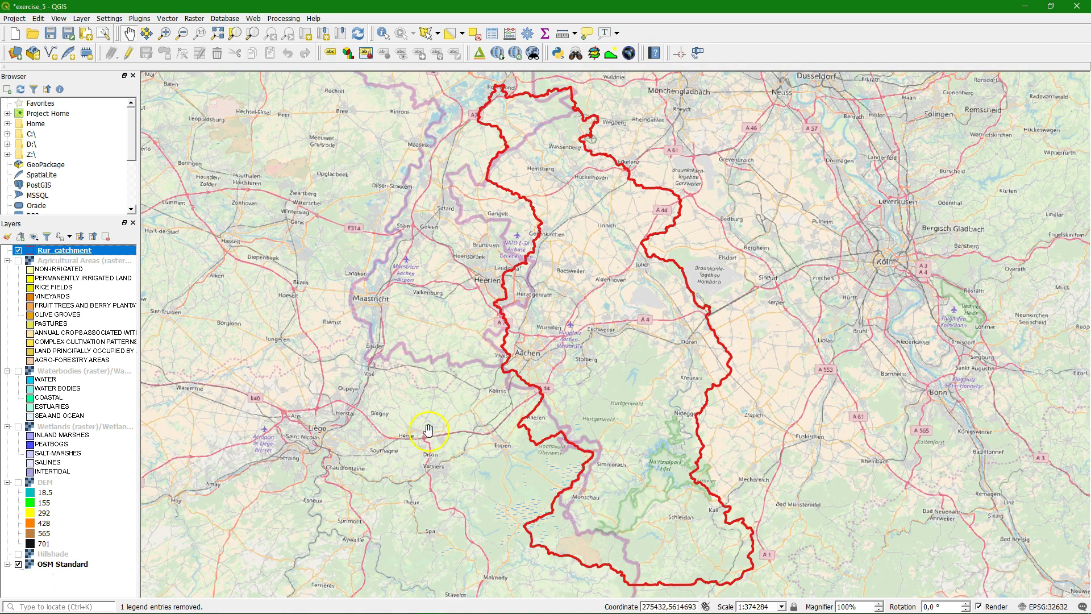
Step: Inspect the OSM basemap up close in the southern part of the catchment, and return to the full Rur_catchment extent
left_click(164, 34)
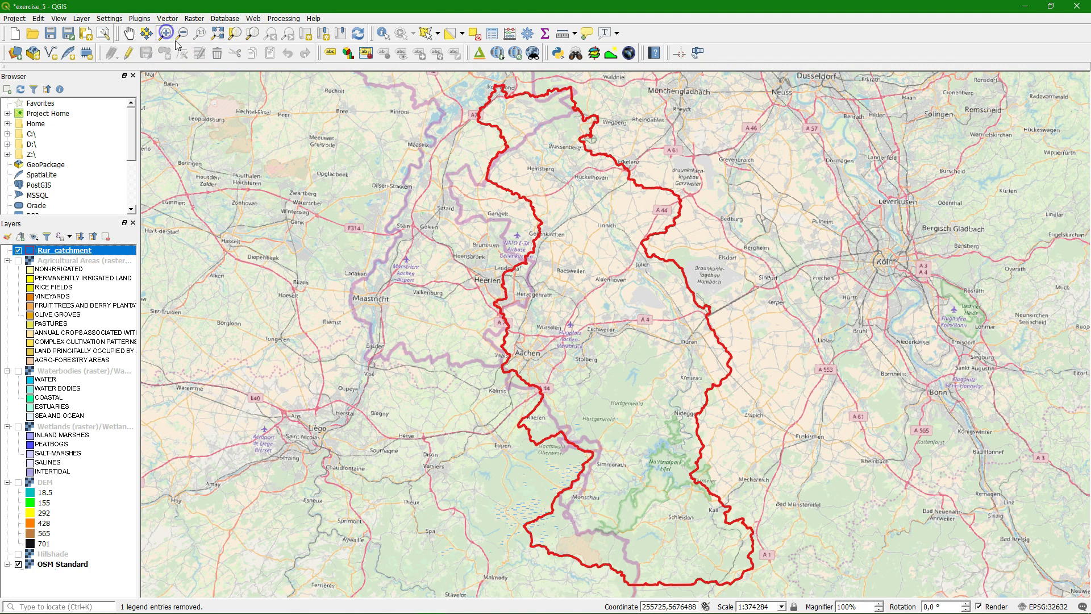
left_click_drag(612, 492, 690, 548)
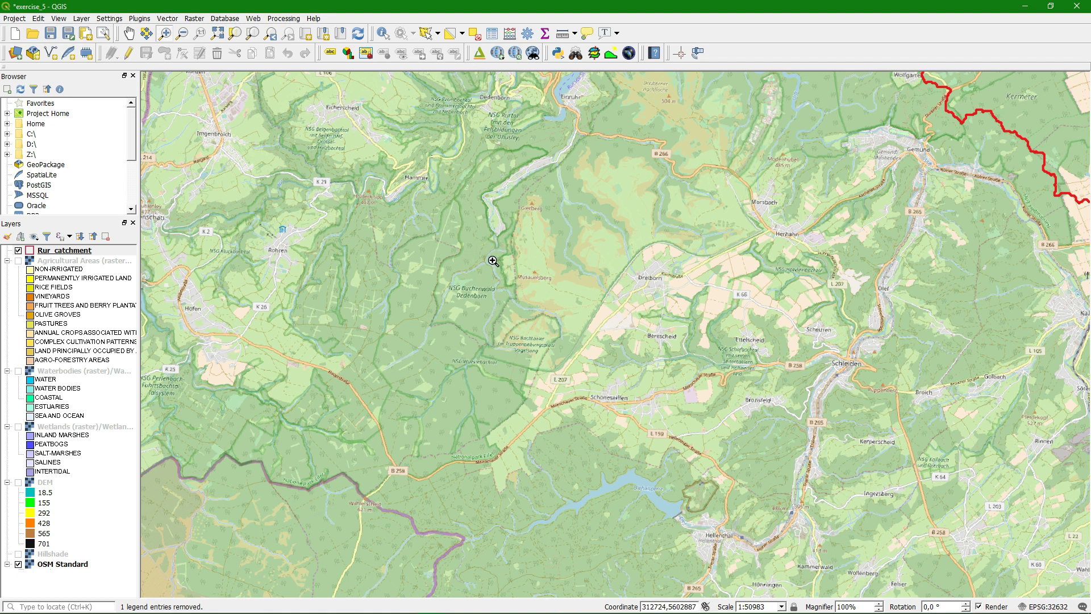
scroll(493, 261, "down", 1)
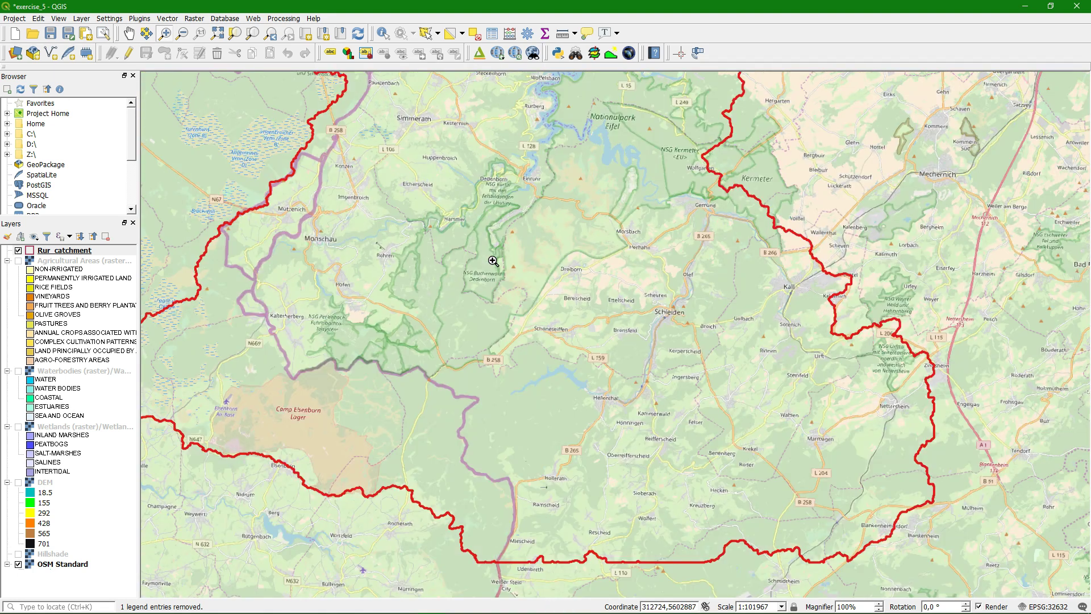
right_click(60, 251)
left_click(82, 257)
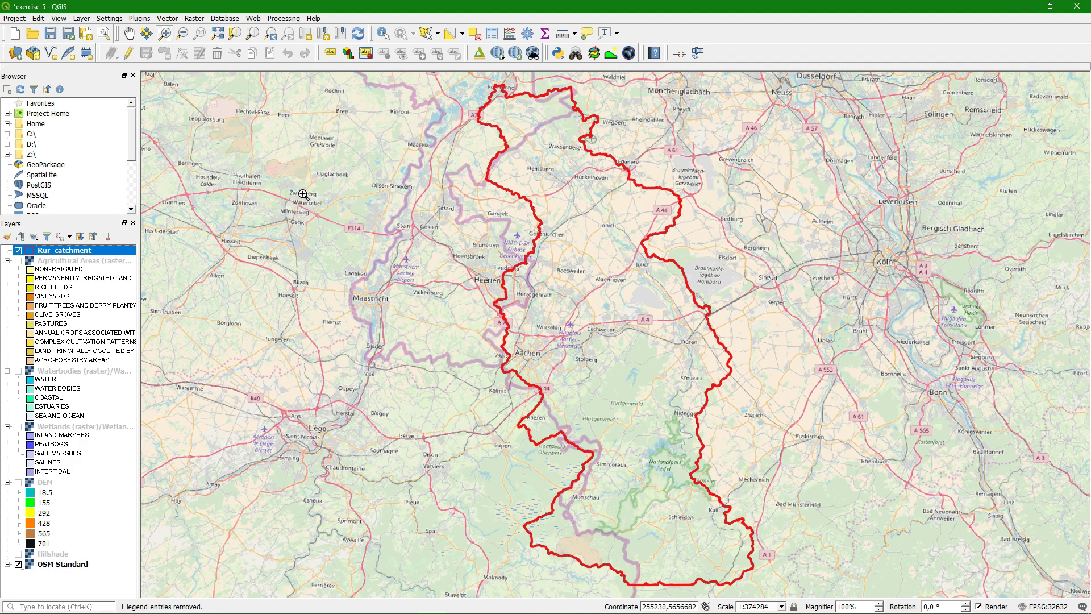
Step: Search the plugin manager for "quick" and review the QuickOSM plugin's description and installed version
left_click(141, 18)
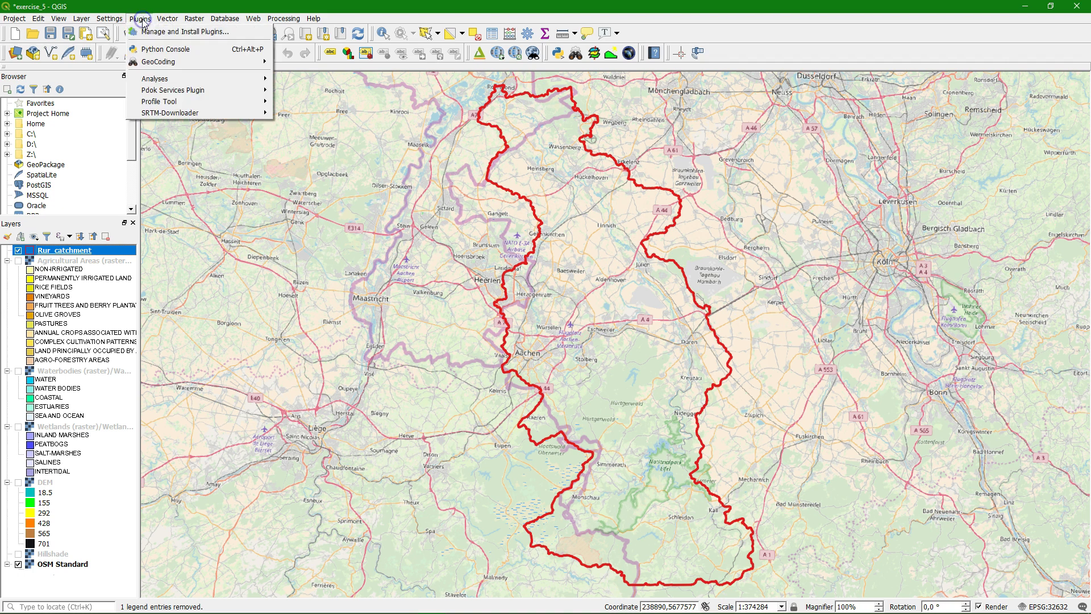
left_click(150, 32)
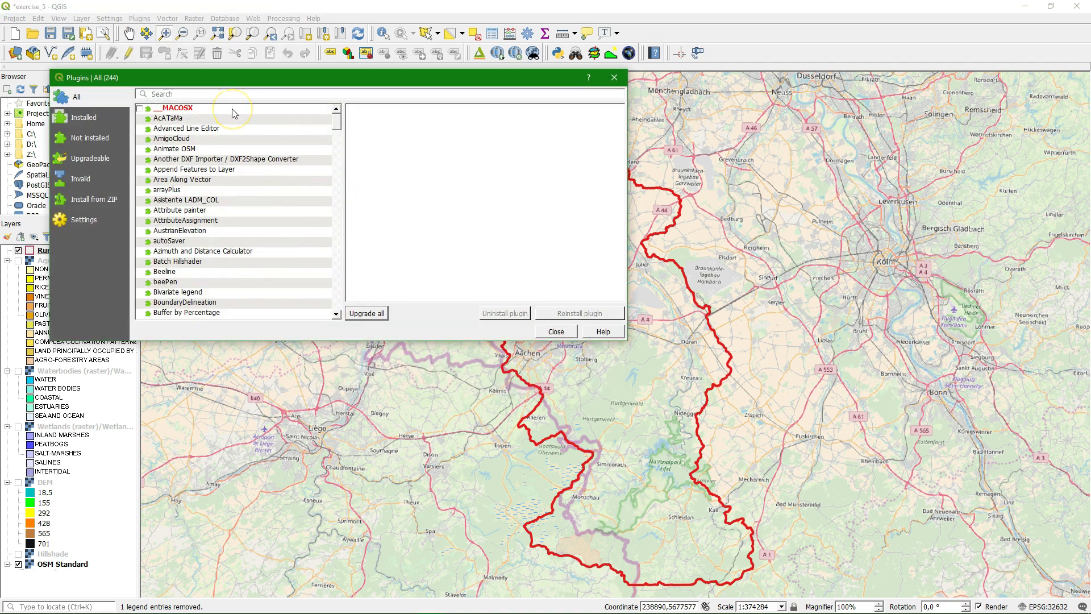
type("quick")
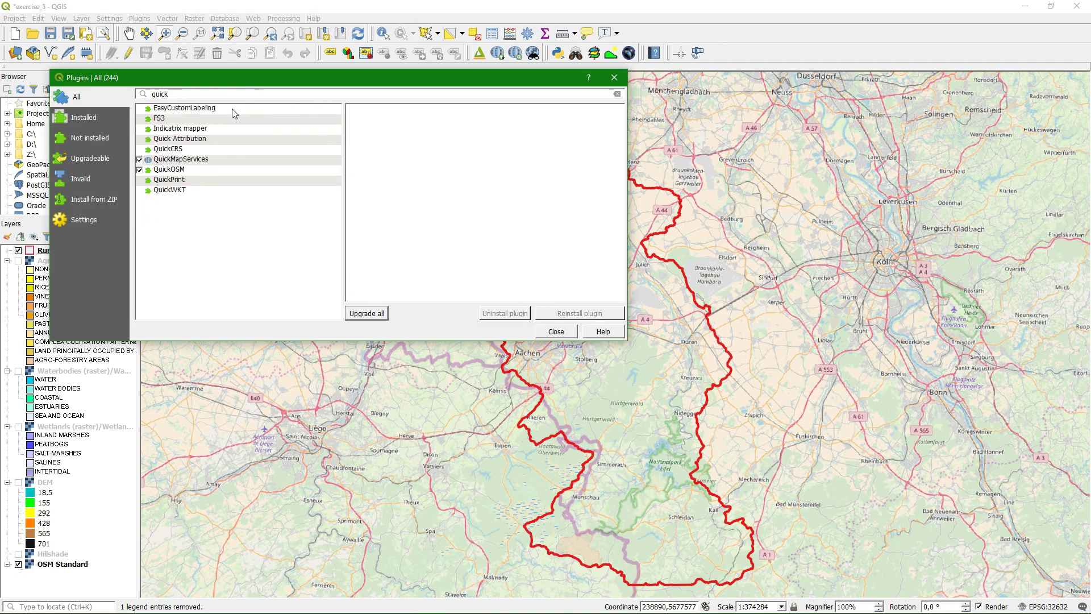
left_click(164, 171)
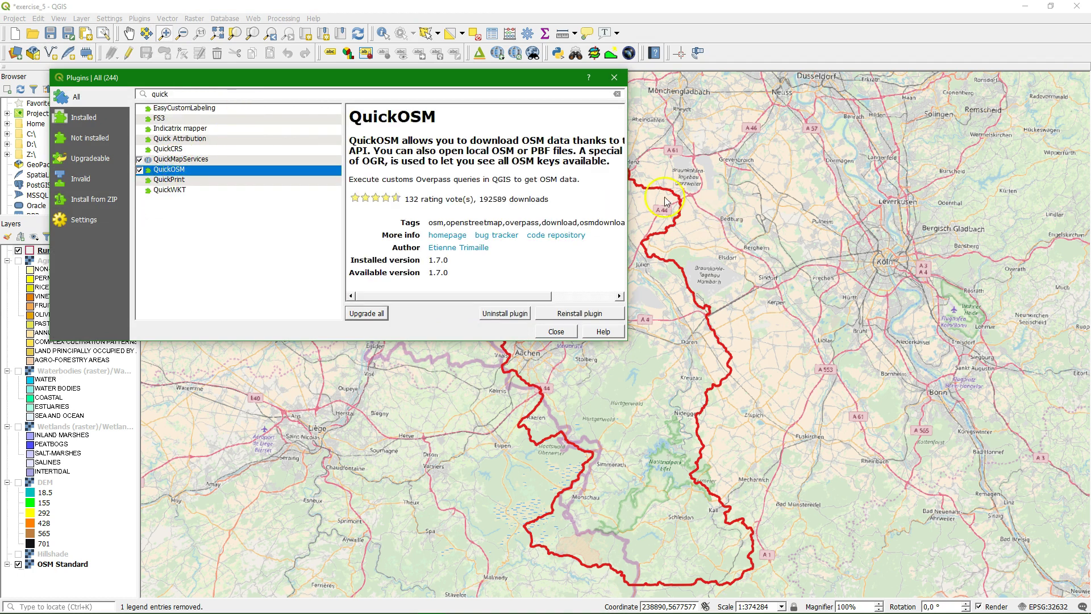
left_click_drag(628, 190, 767, 179)
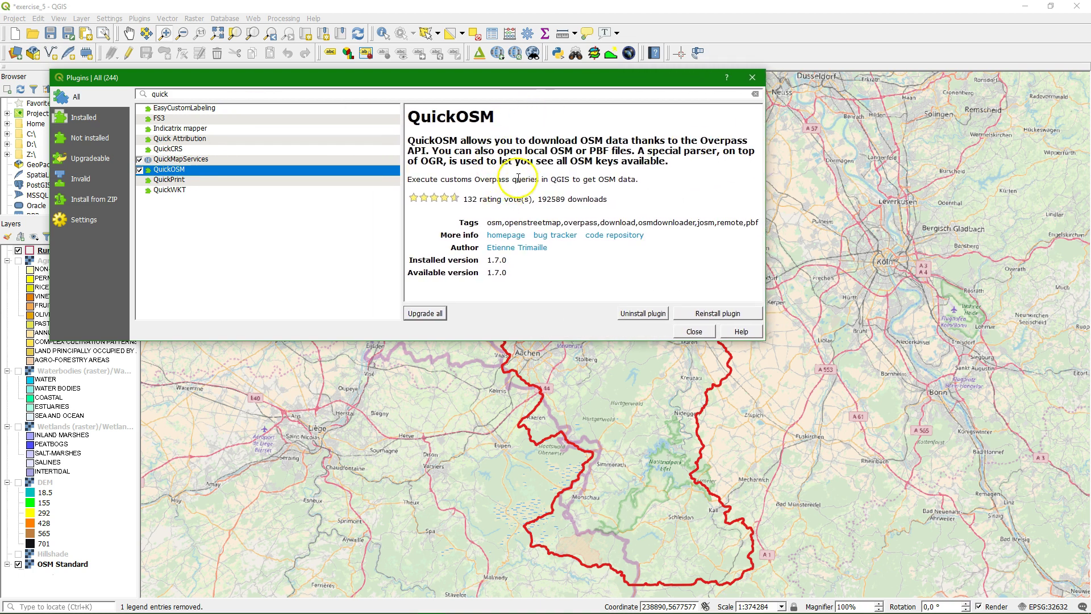
left_click(697, 335)
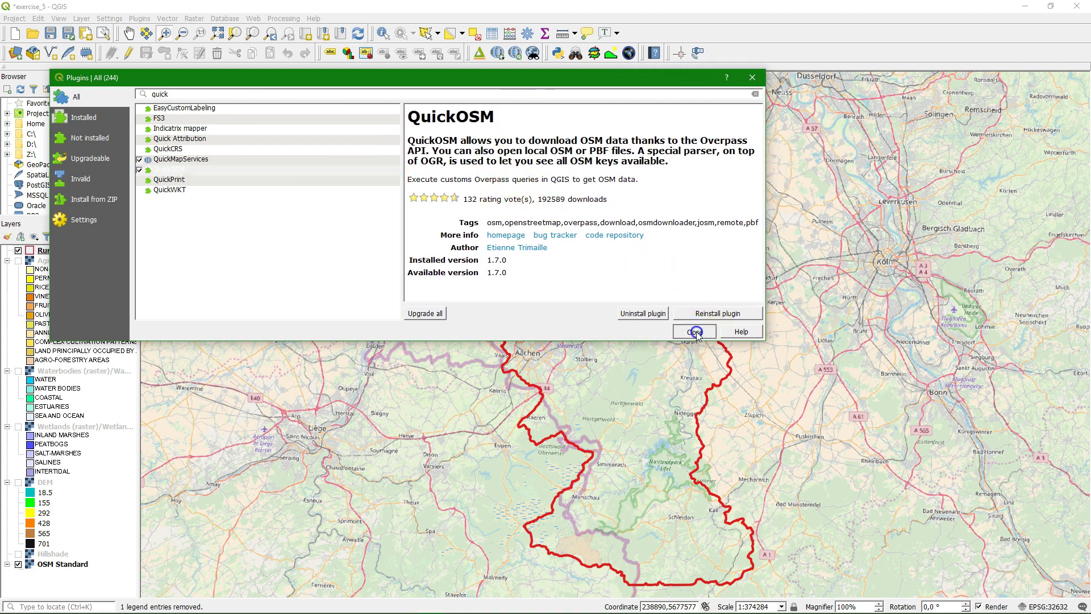
Step: Open the QuickOSM plugin's quick query dialog
left_click(168, 19)
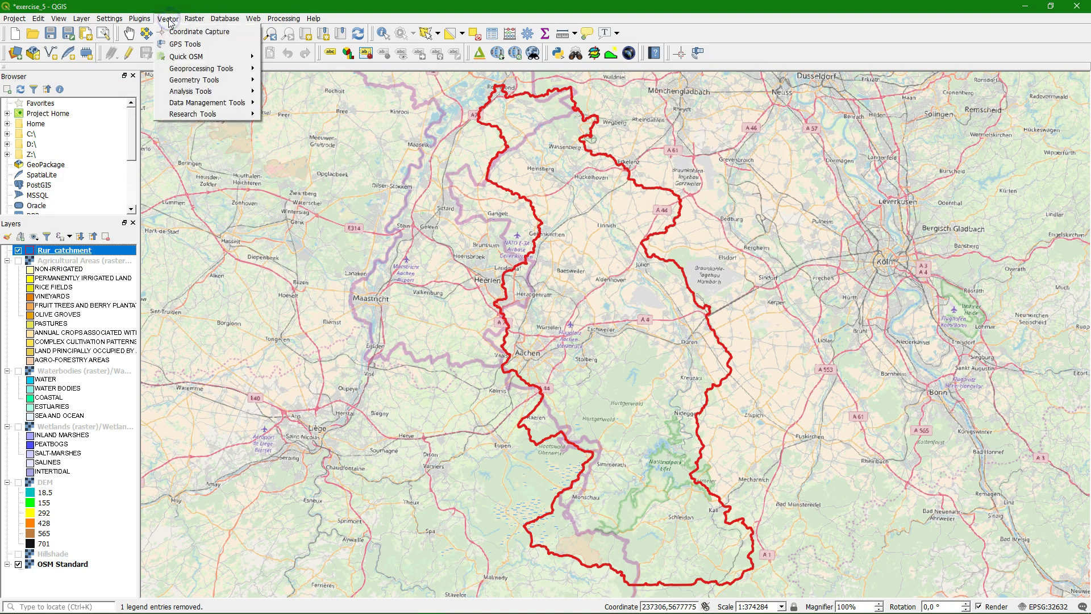
left_click(213, 59)
left_click(290, 58)
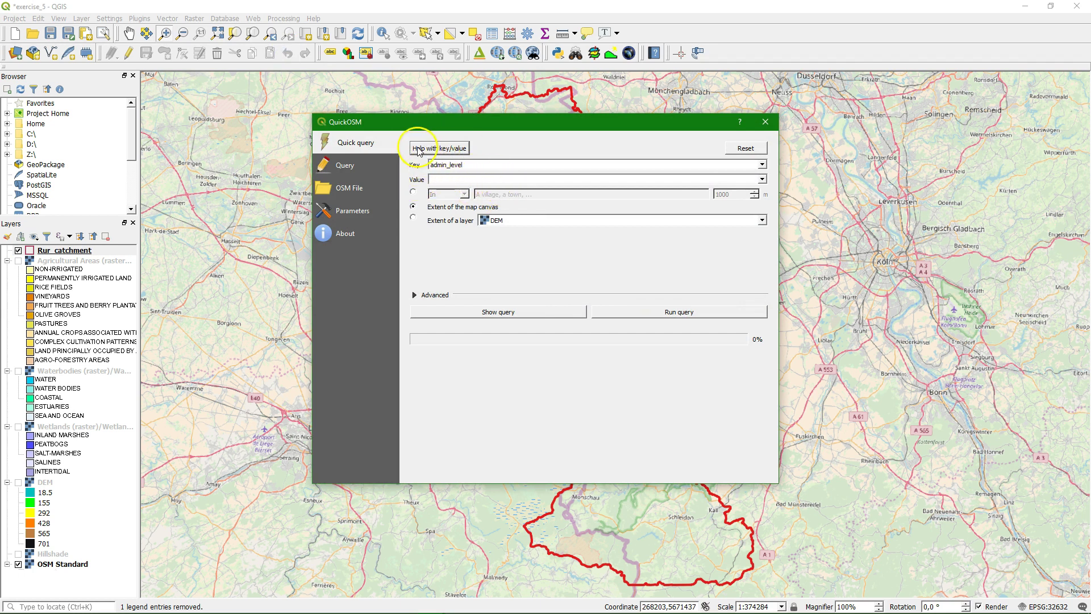
Step: Open the QuickOSM key/value help and examine the OpenStreetMap wiki's Map Features tables of keys and values
left_click(446, 153)
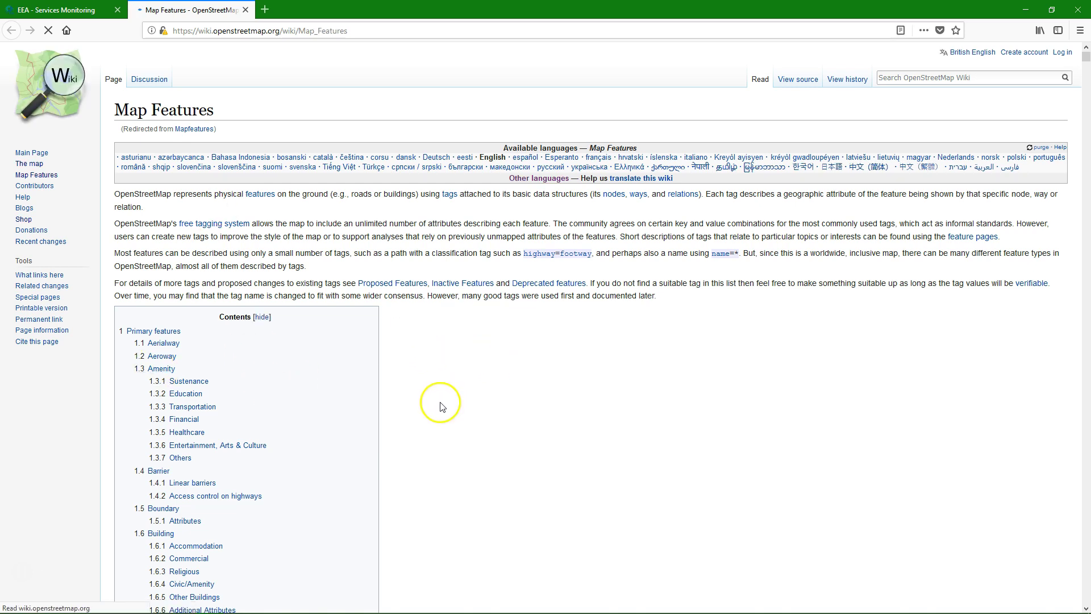
scroll(397, 403, "down", 15)
scroll(244, 477, "down", 8)
scroll(1052, 353, "down", 4)
scroll(1047, 355, "up", 4)
scroll(1019, 423, "down", 7)
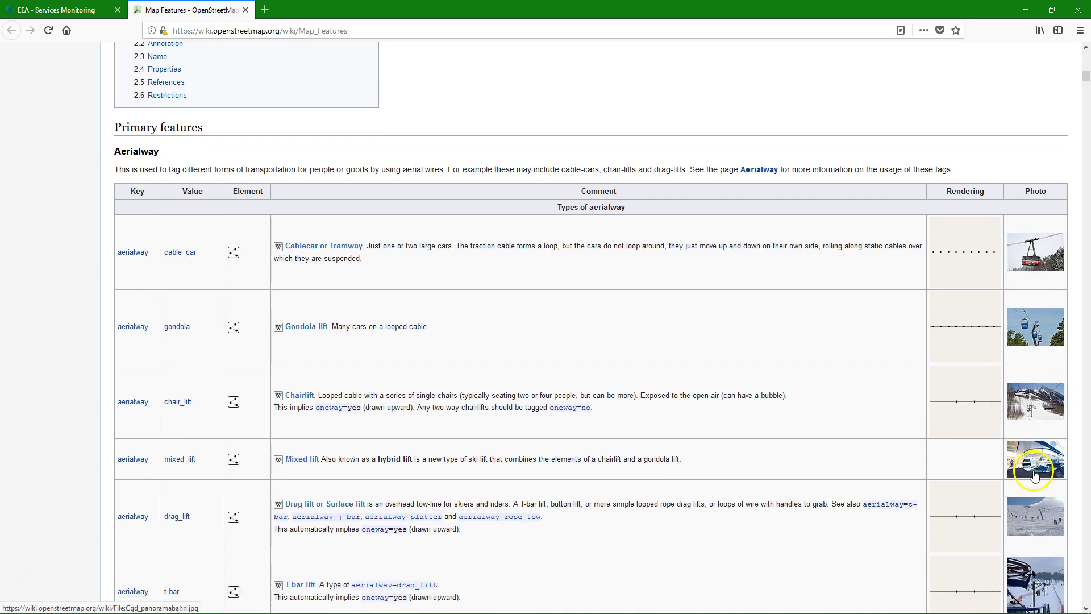
scroll(957, 529, "down", 7)
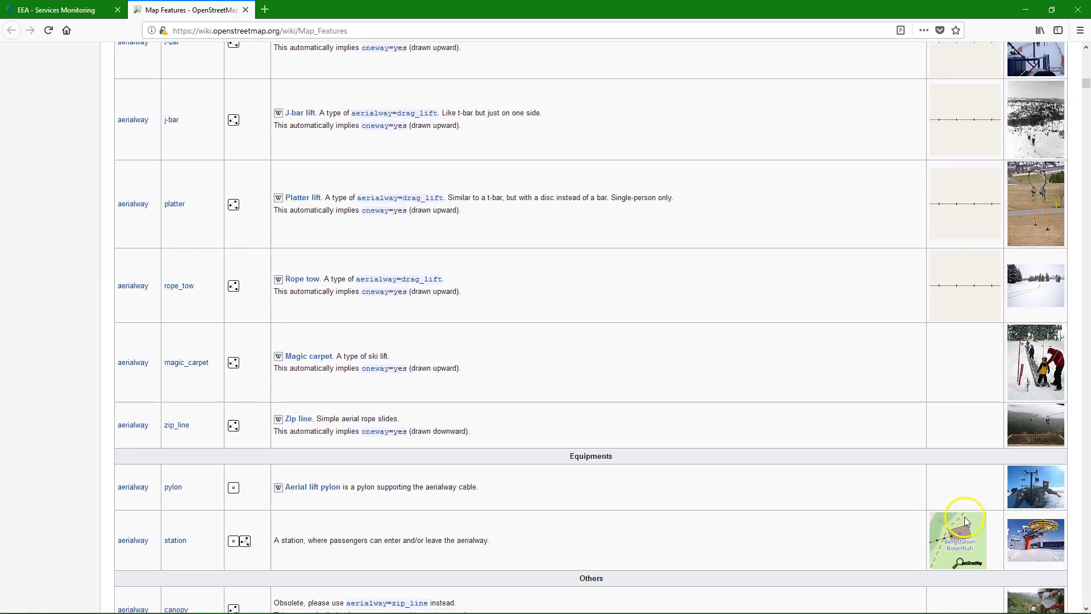
scroll(321, 418, "down", 7)
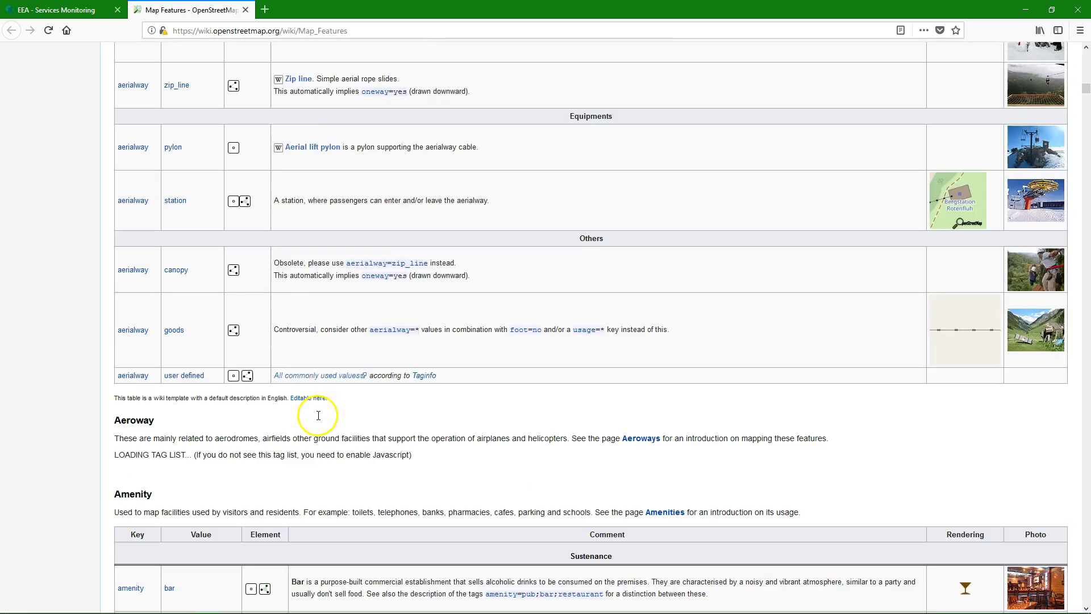
mouse_move(125, 603)
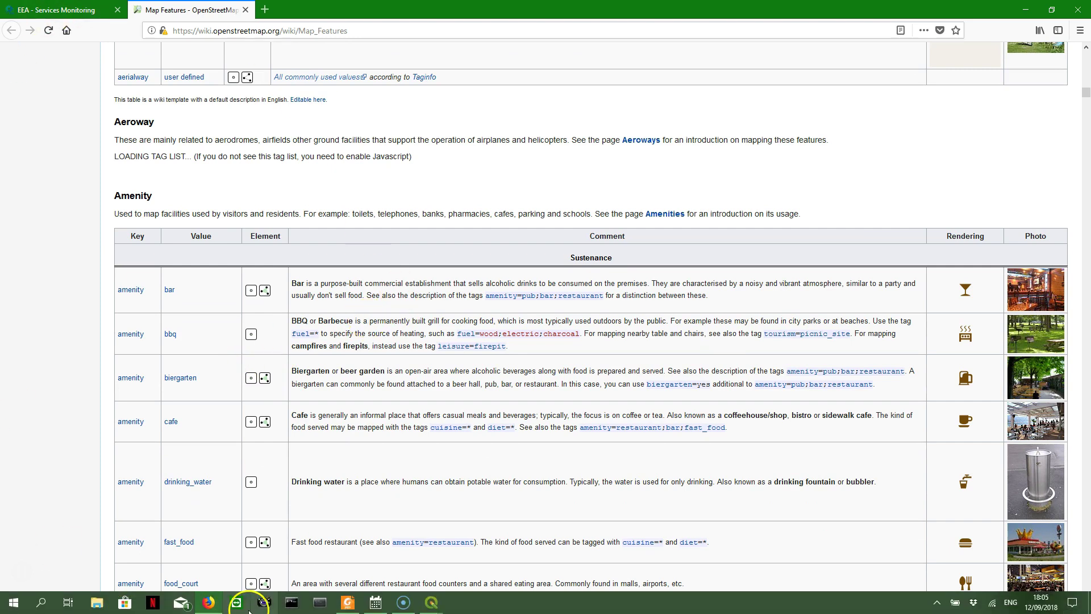
Step: Return to the QuickOSM window in QGIS and set the query key to waterway
left_click(429, 601)
left_click(417, 588)
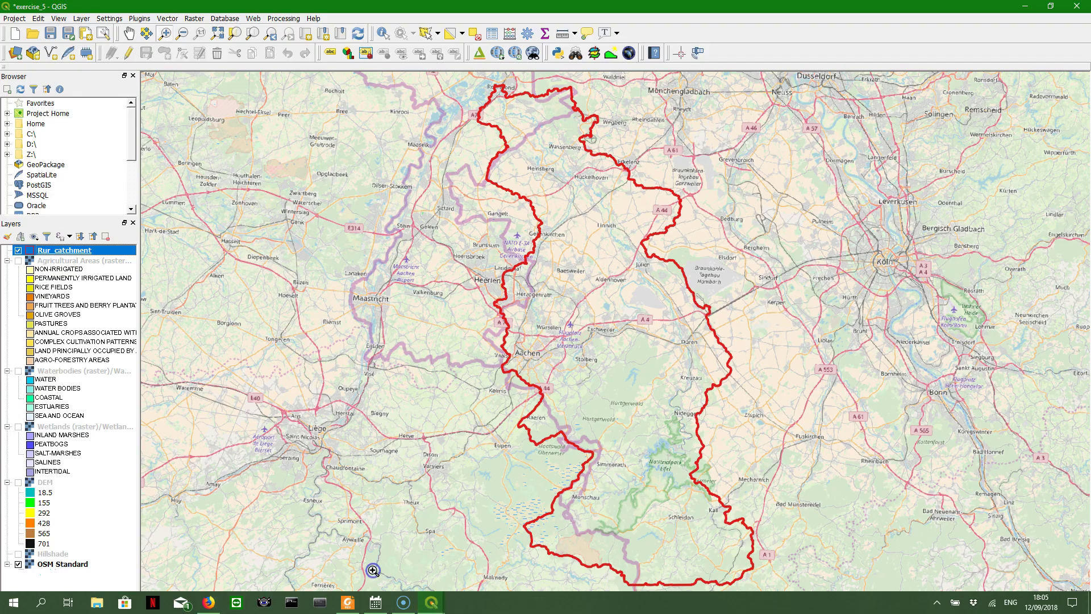
mouse_move(434, 602)
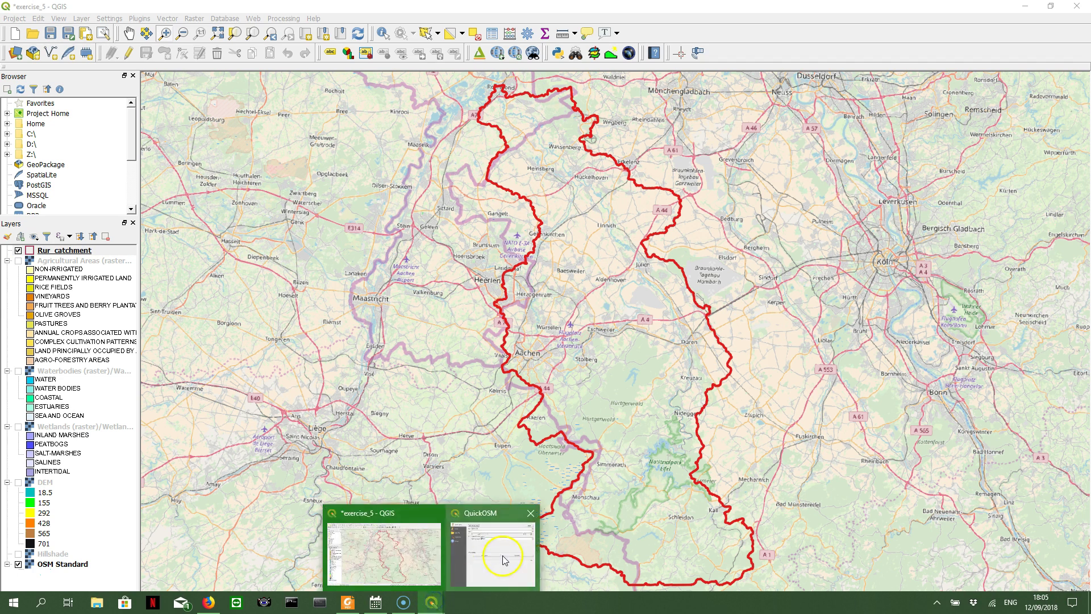
left_click(500, 560)
left_click(762, 164)
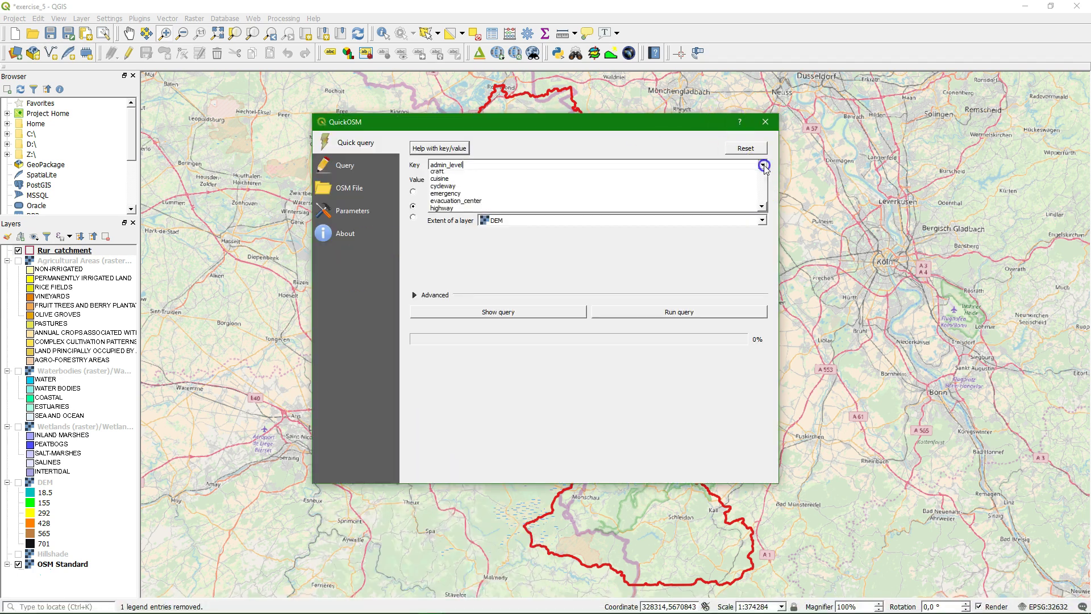
scroll(486, 202, "down", 3)
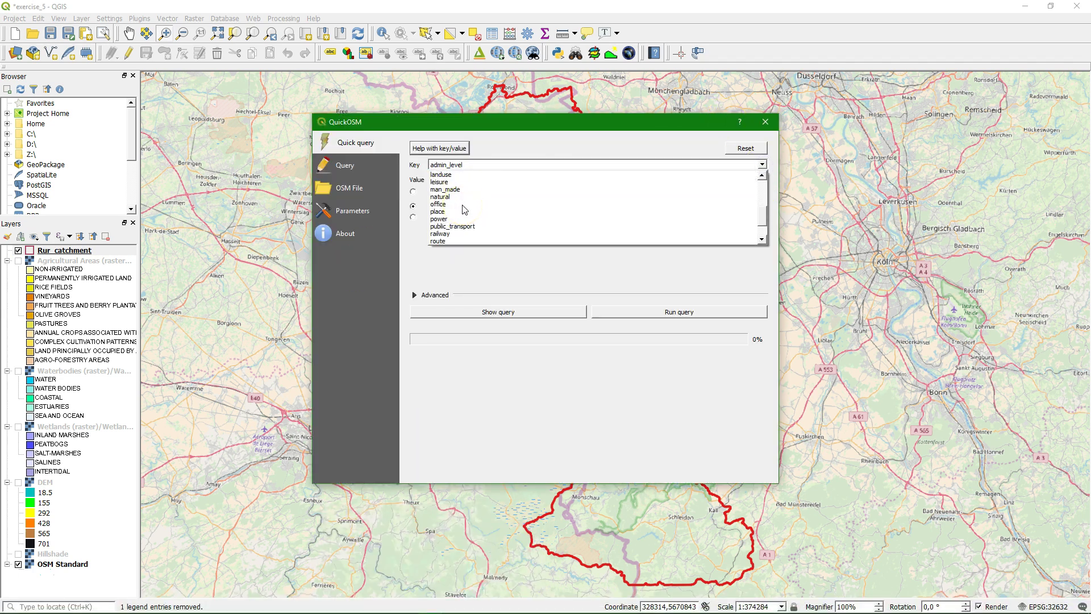
scroll(455, 222, "down", 3)
scroll(457, 233, "down", 1)
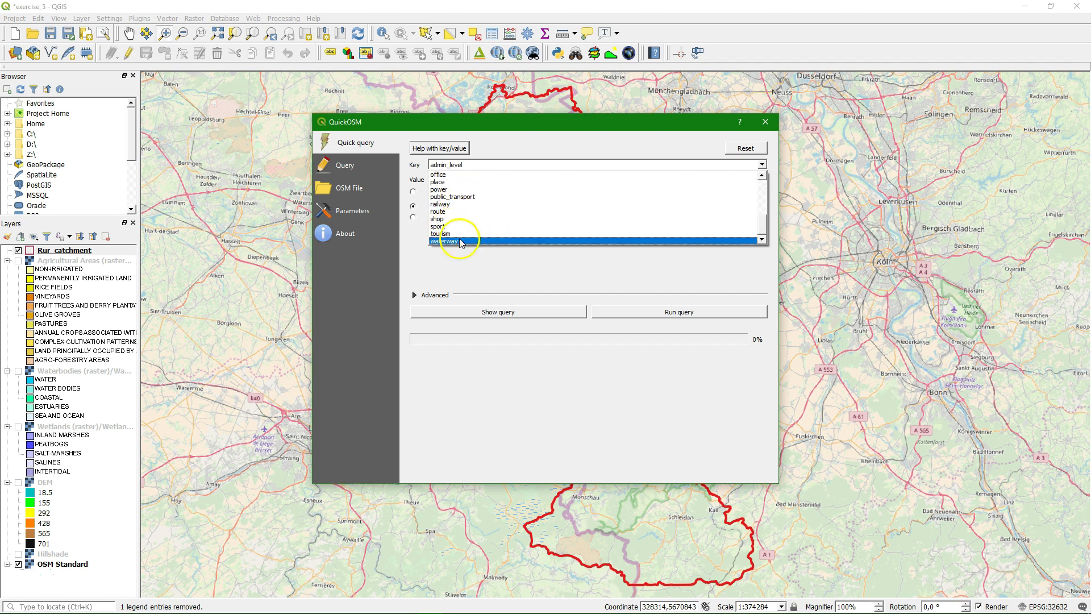
left_click(459, 242)
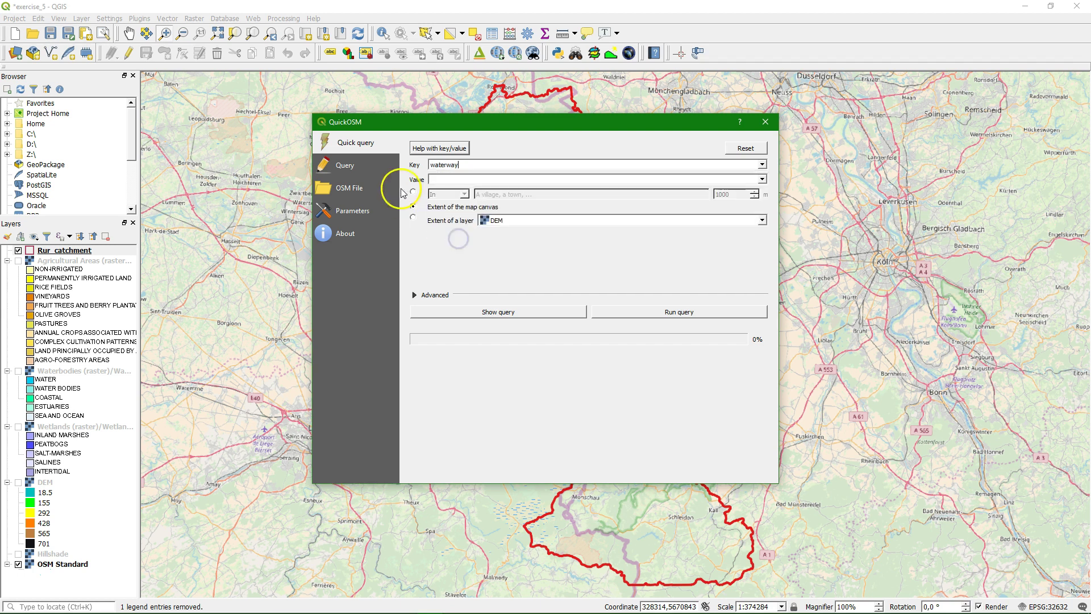
Step: Set the query value to river and limit the query to the extent of the Rur_catchment layer
left_click(762, 179)
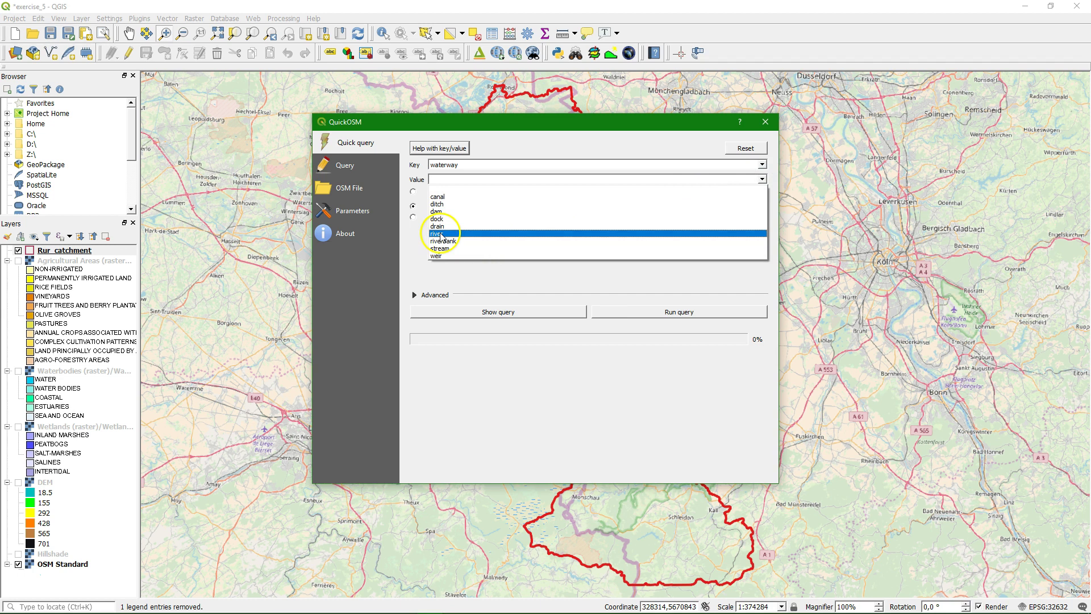
left_click(439, 233)
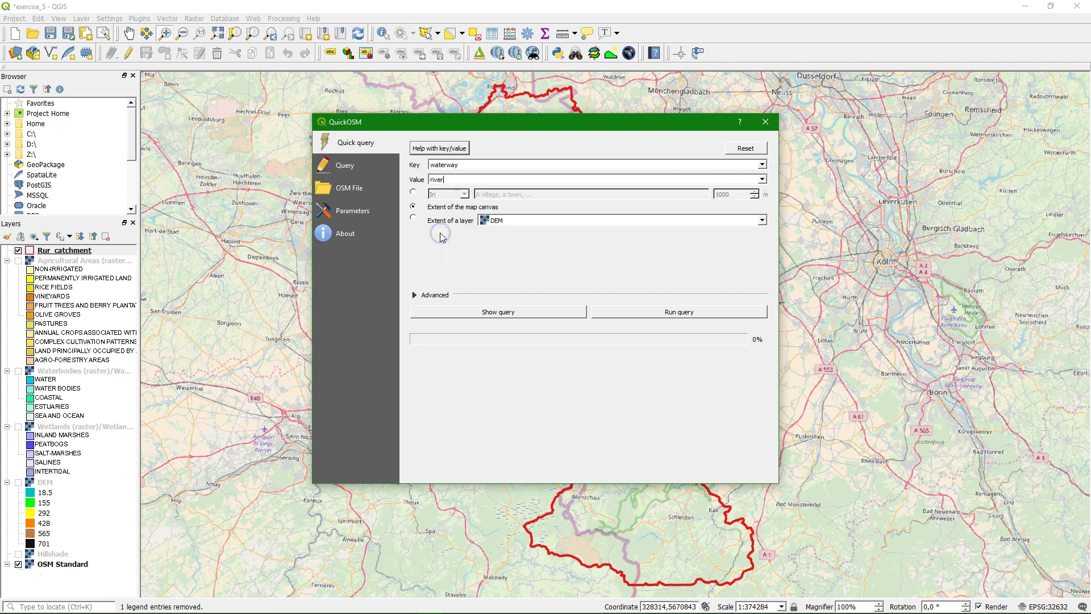
left_click(413, 219)
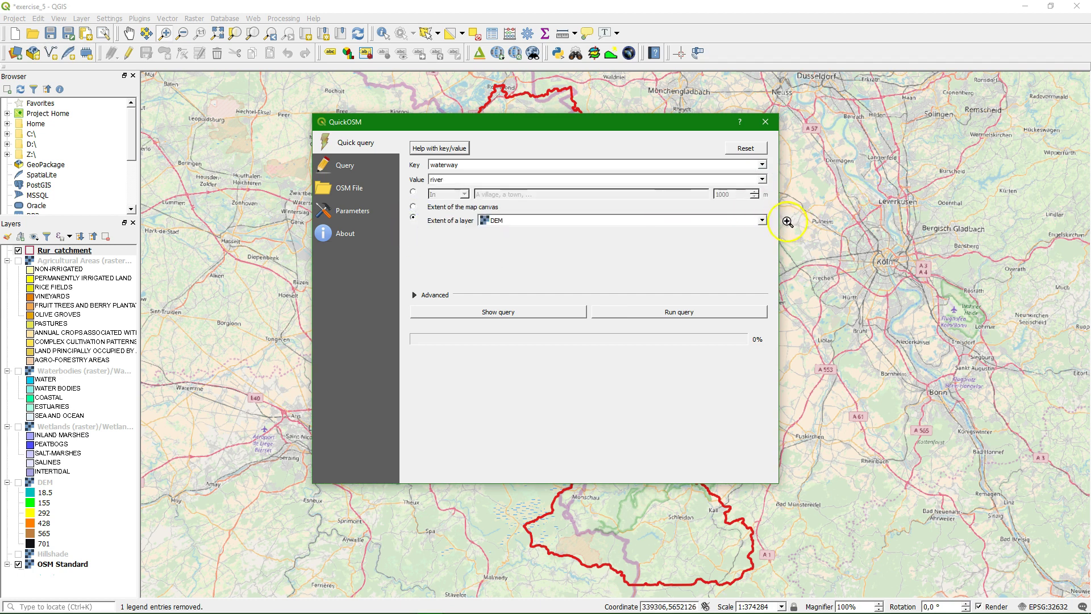
left_click(762, 220)
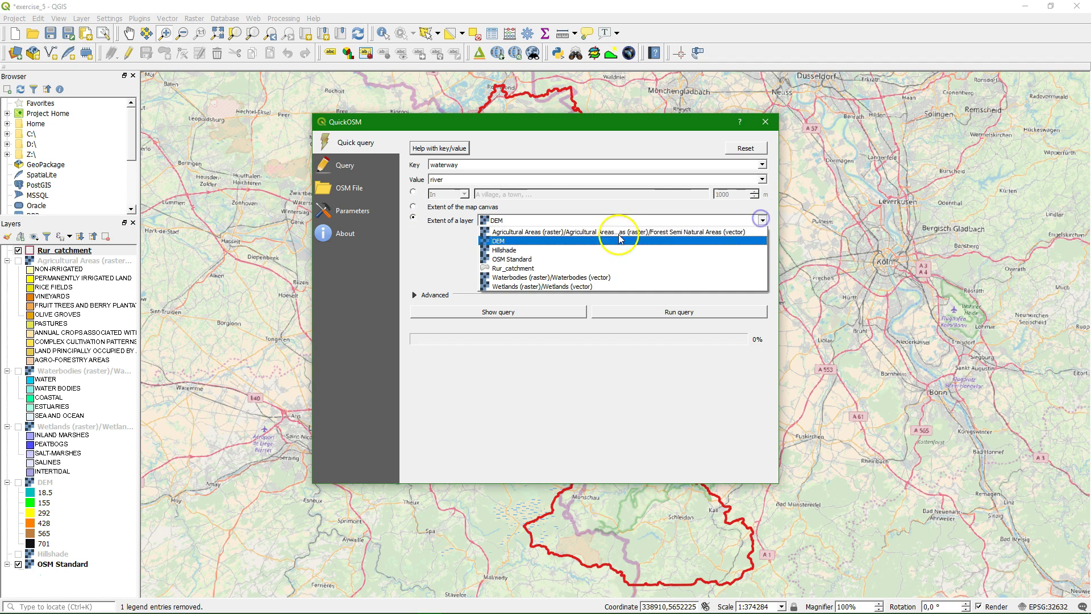
left_click(511, 268)
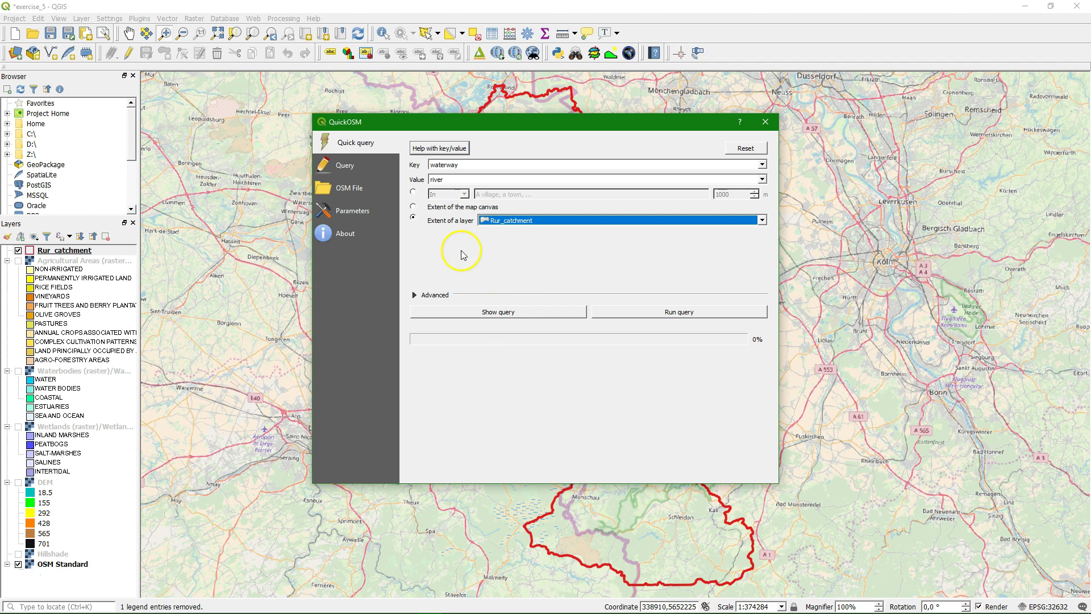
Step: Restrict the query's advanced output to lines only, run the query, and close QuickOSM
left_click(414, 296)
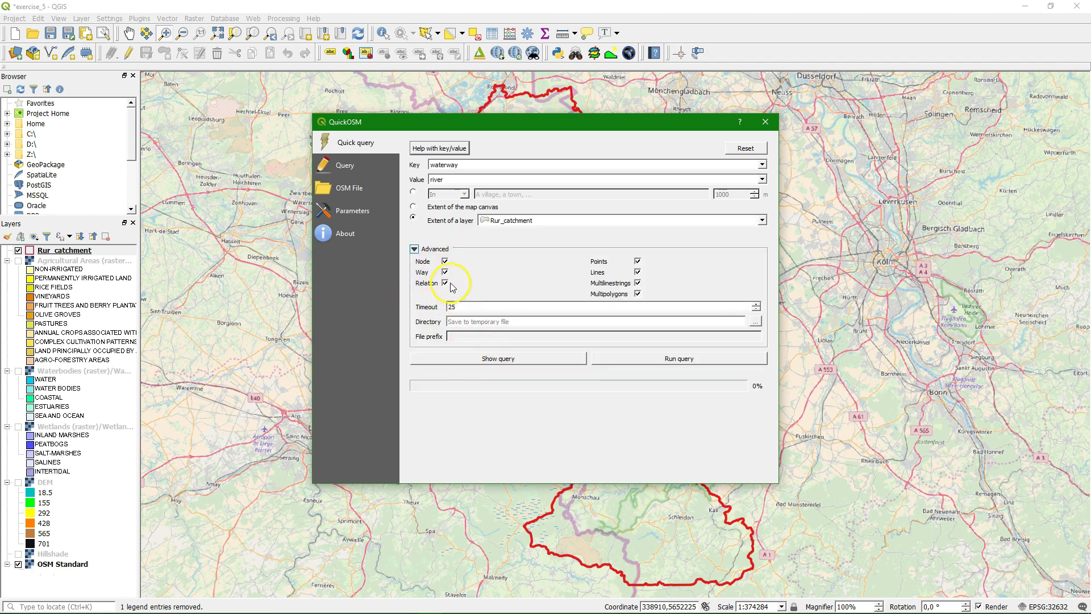
left_click(445, 260)
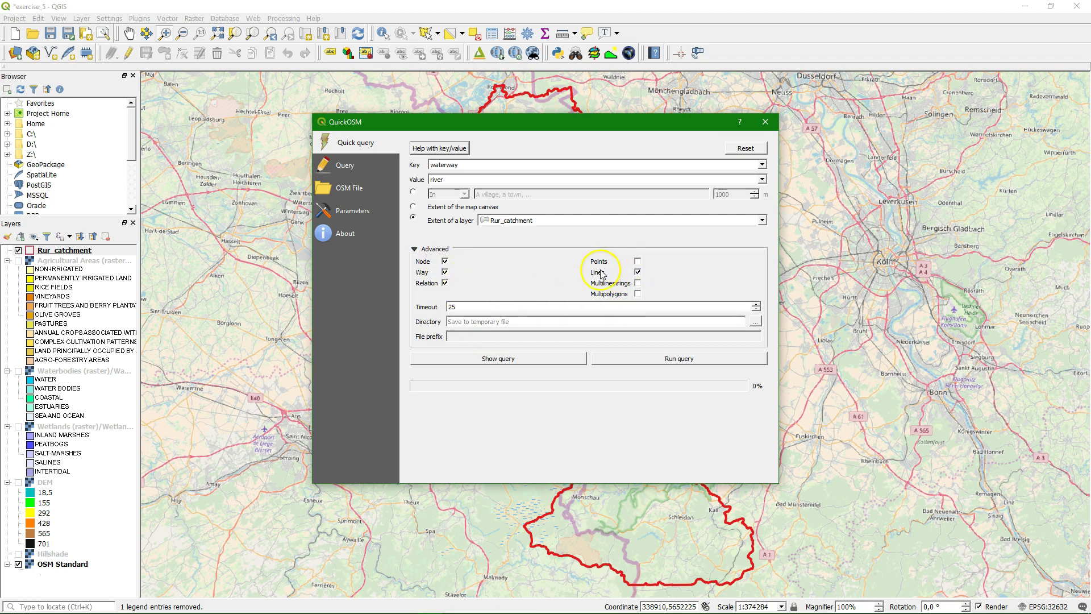
left_click(679, 359)
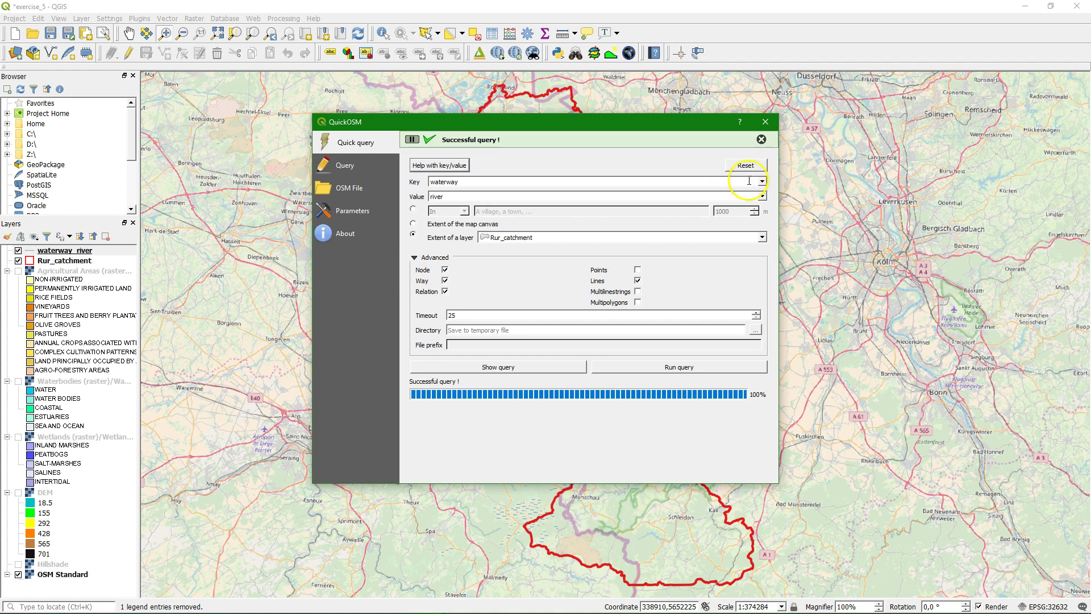
left_click(764, 123)
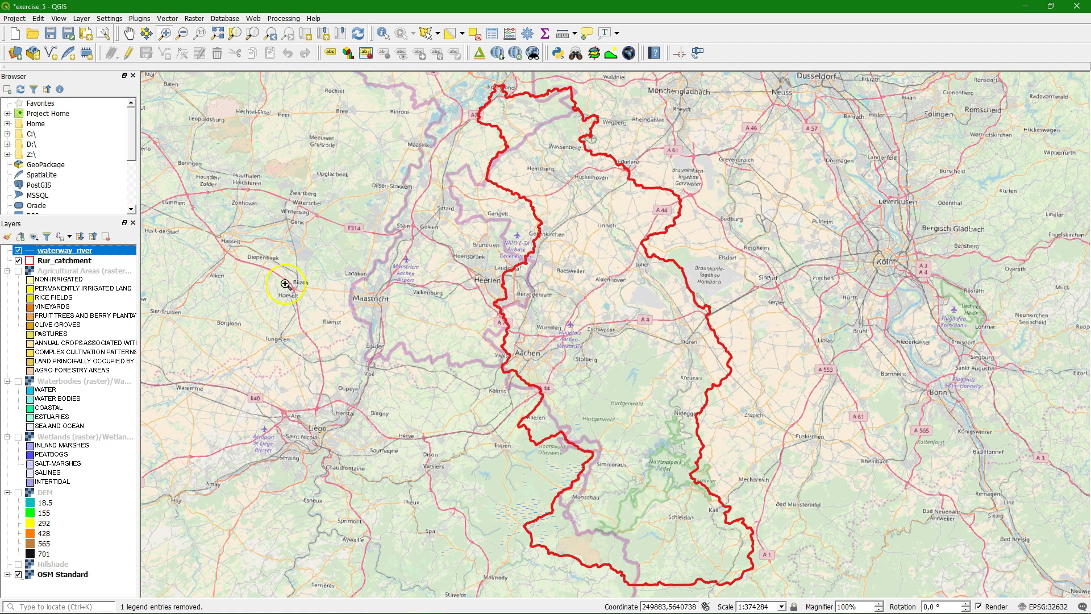
Step: Style the waterway_river layer with the simple blue line symbol
right_click(62, 253)
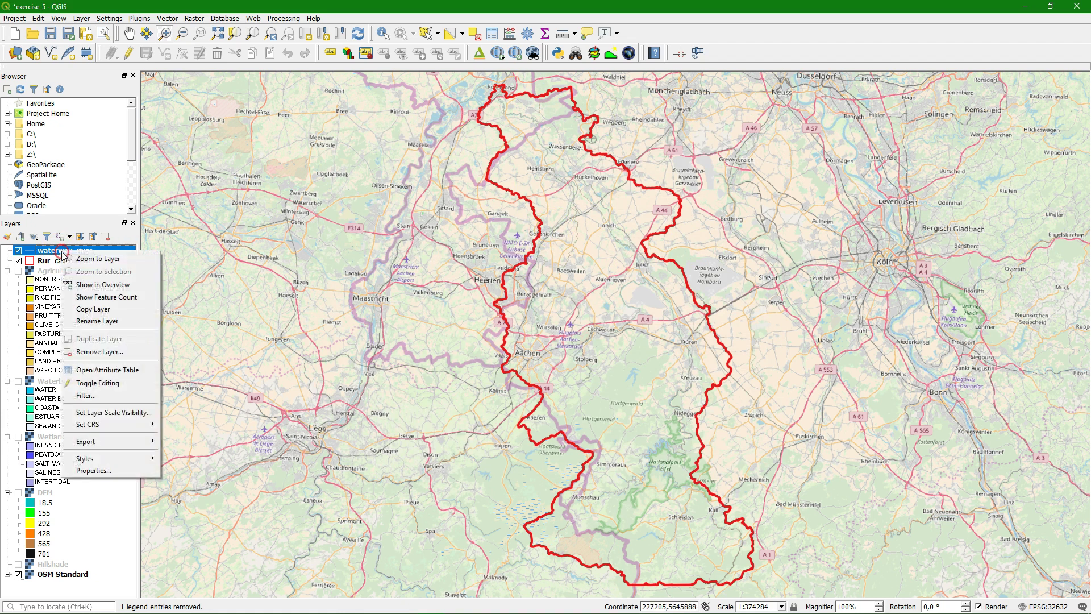
left_click(95, 471)
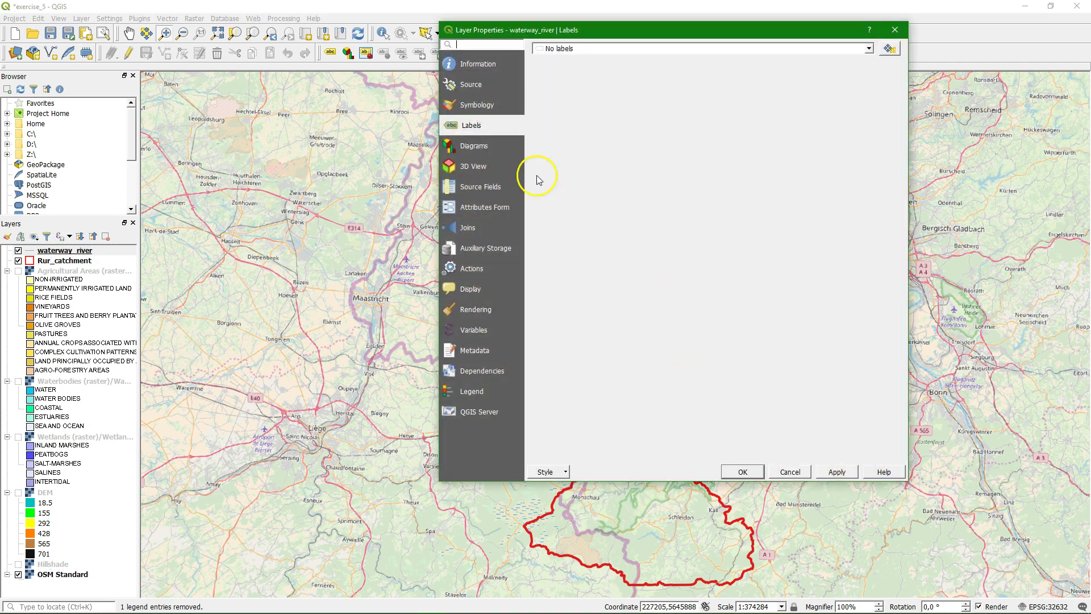
left_click(476, 105)
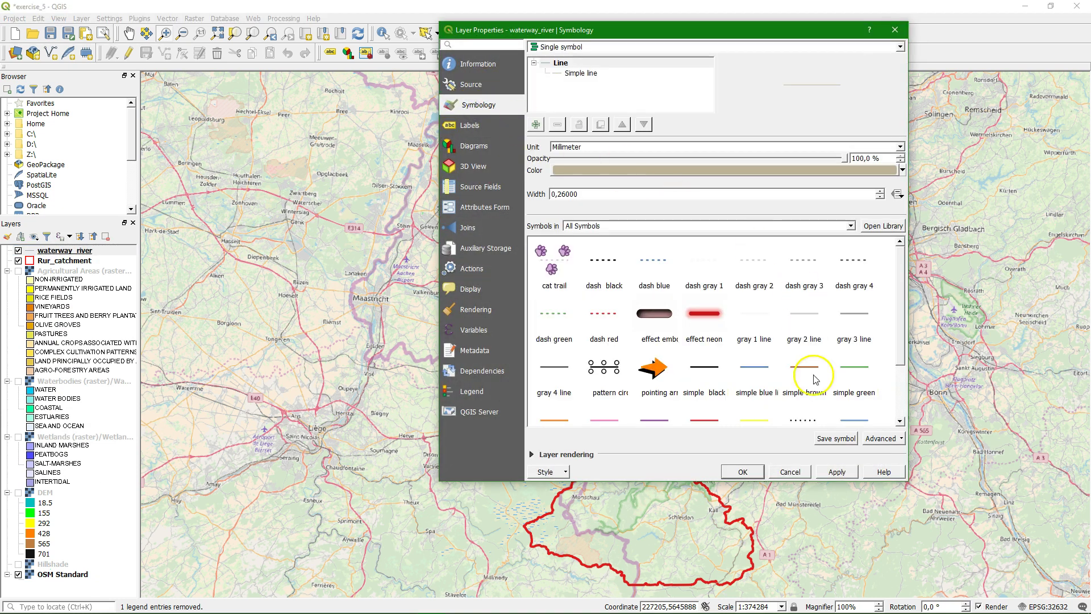
left_click(755, 369)
left_click(742, 471)
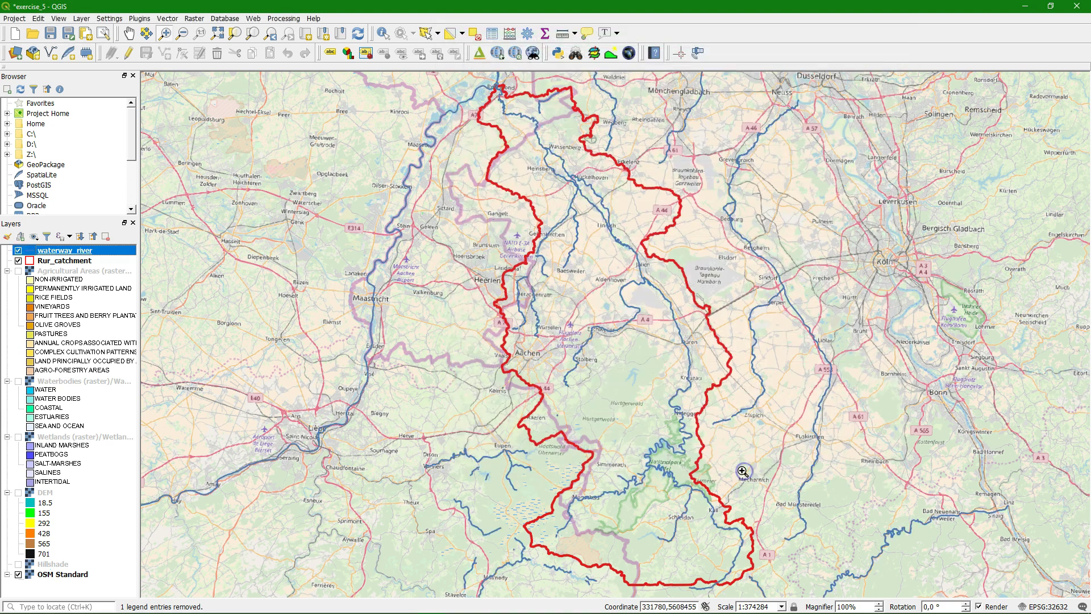
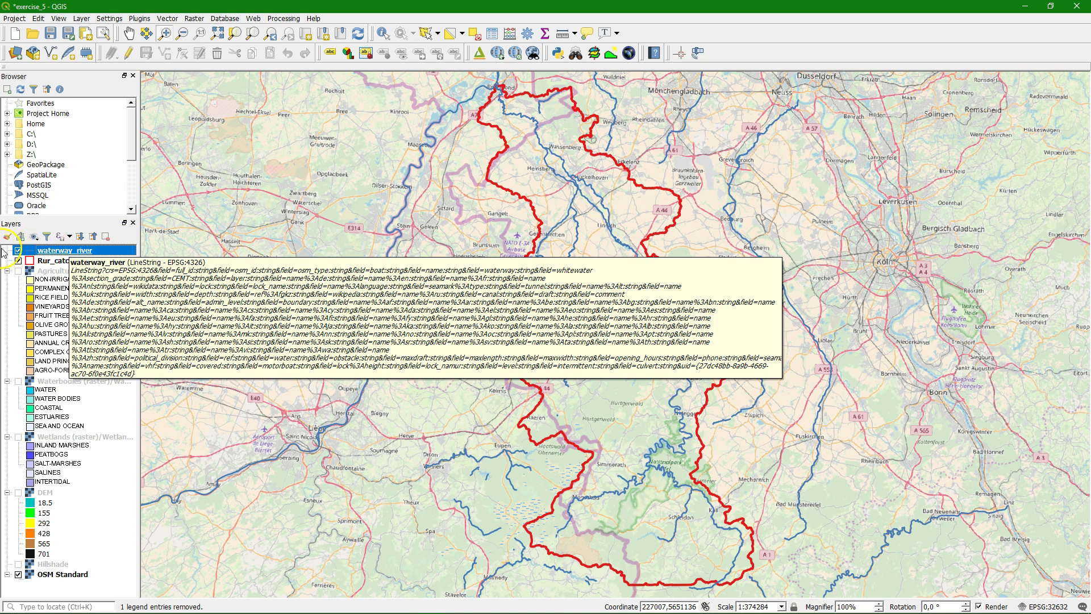
Step: Start exporting the waterway_river layer's features with ESRI Shapefile as the format
right_click(58, 252)
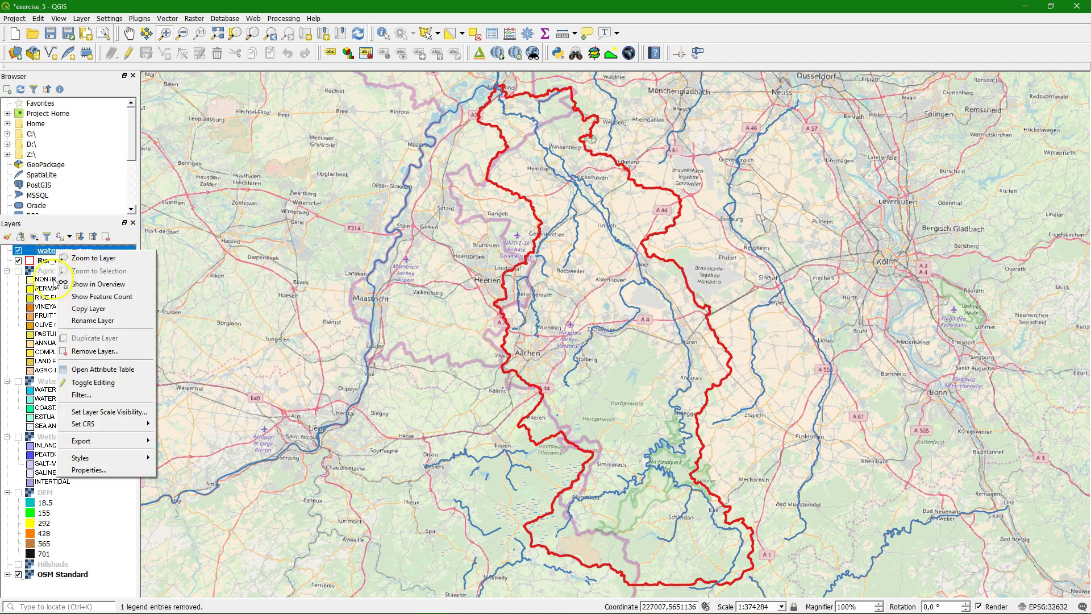
mouse_move(87, 447)
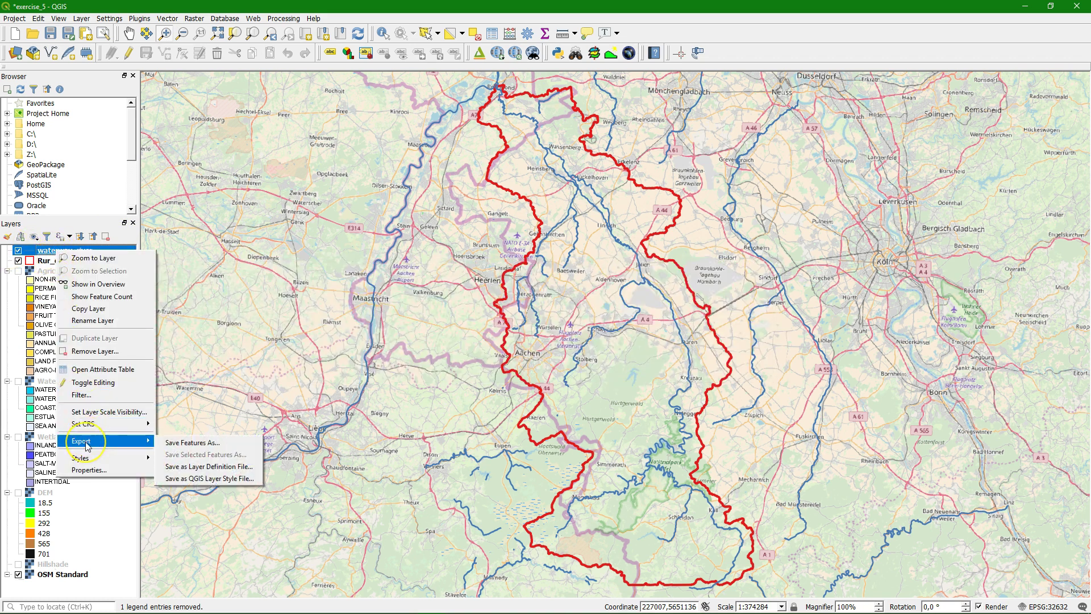
left_click(190, 445)
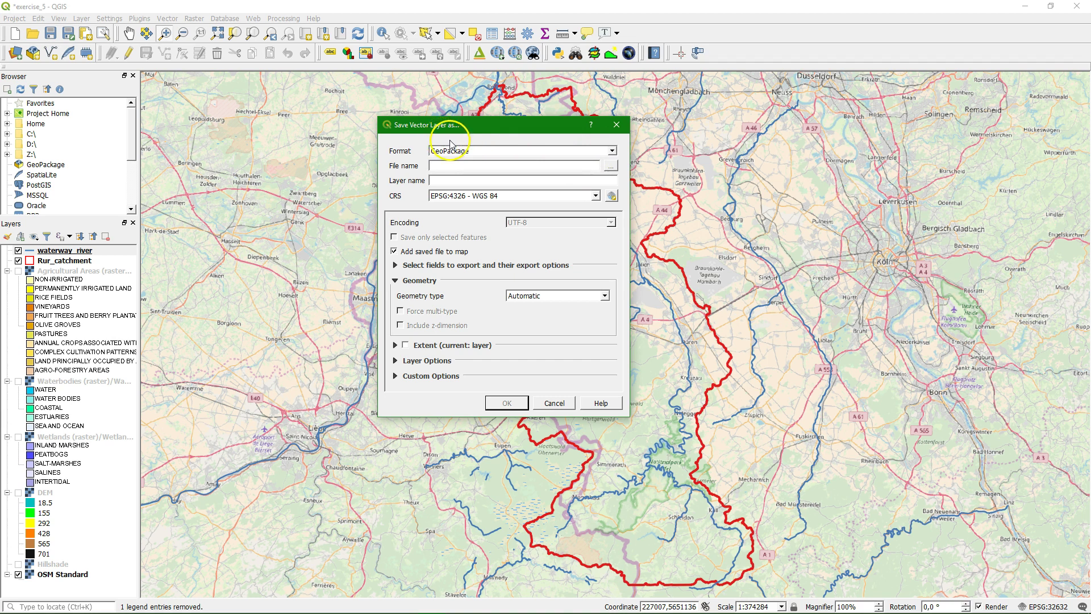
left_click(612, 151)
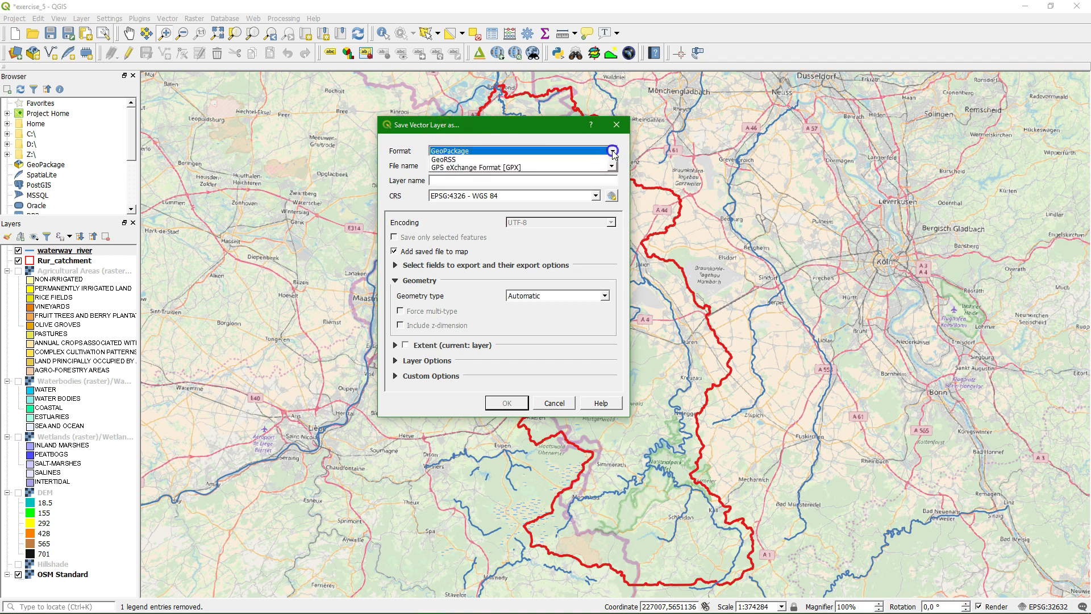
left_click(458, 168)
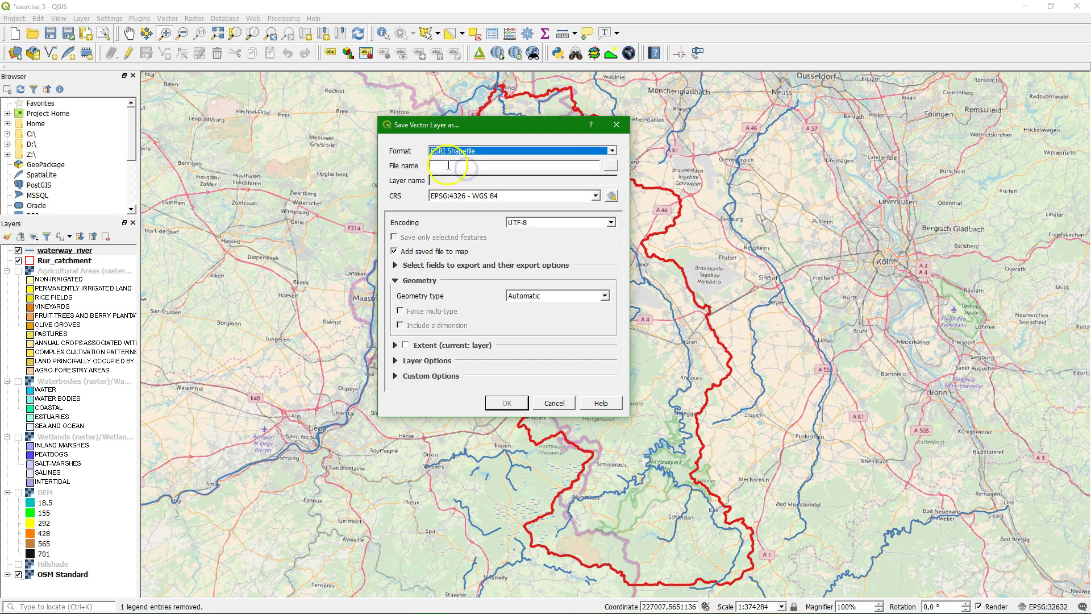
Step: Create an OpenData folder inside QGIS_Exercises and set the export file there as rivers.shp
left_click(616, 168)
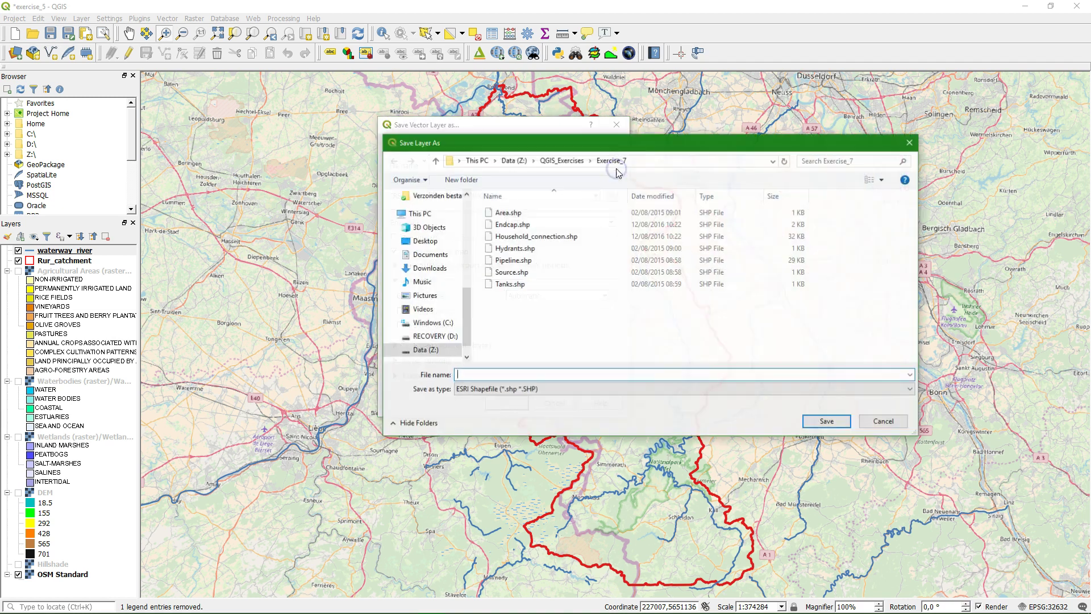
left_click(561, 160)
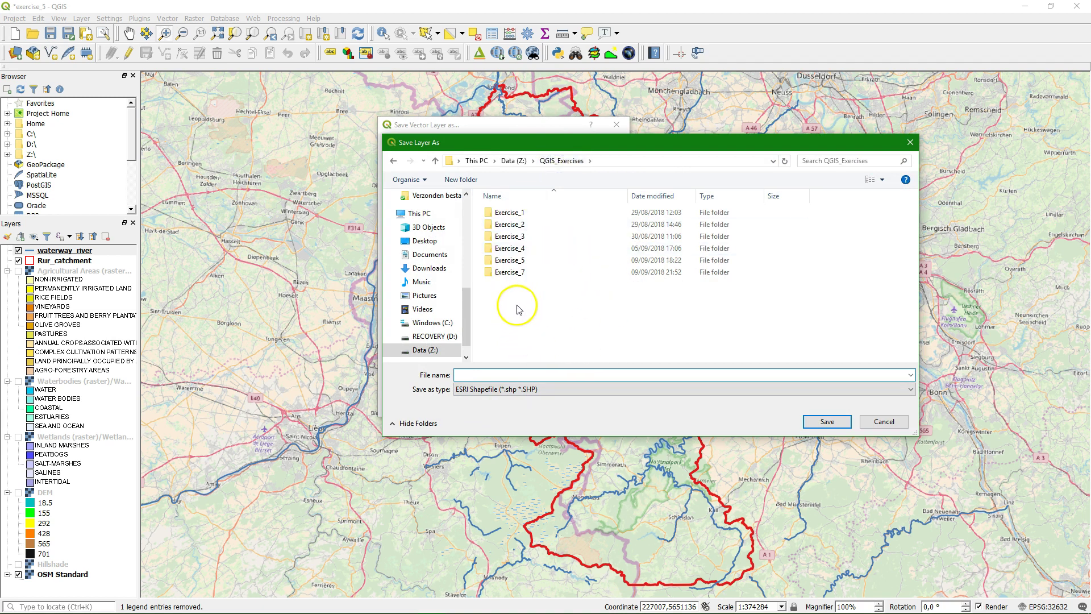
left_click(455, 179)
type("OpenData")
key("Return")
double_click(511, 284)
left_click(465, 374)
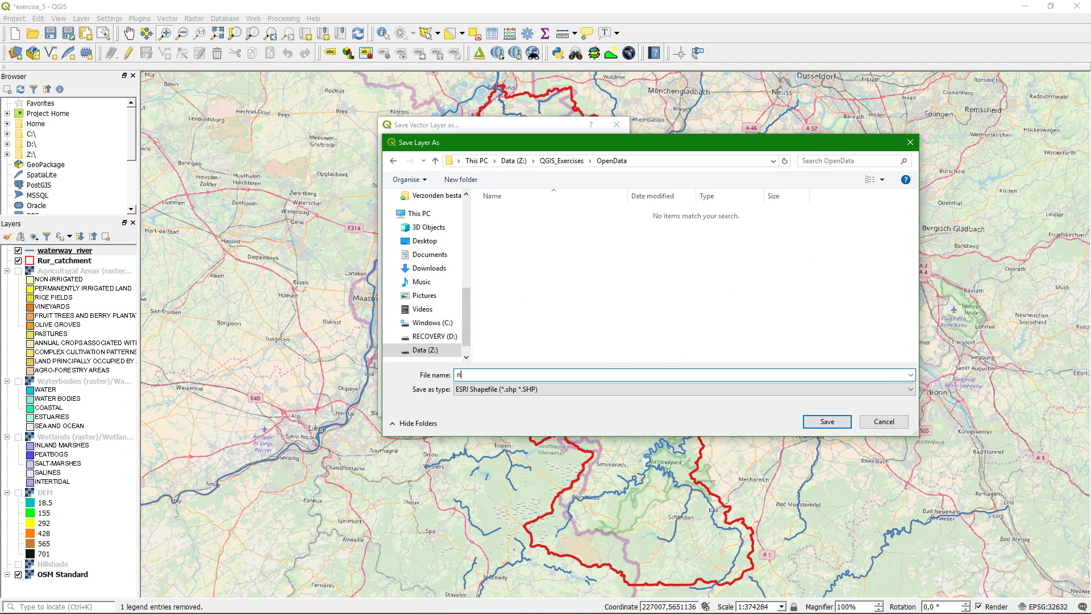
left_click(827, 421)
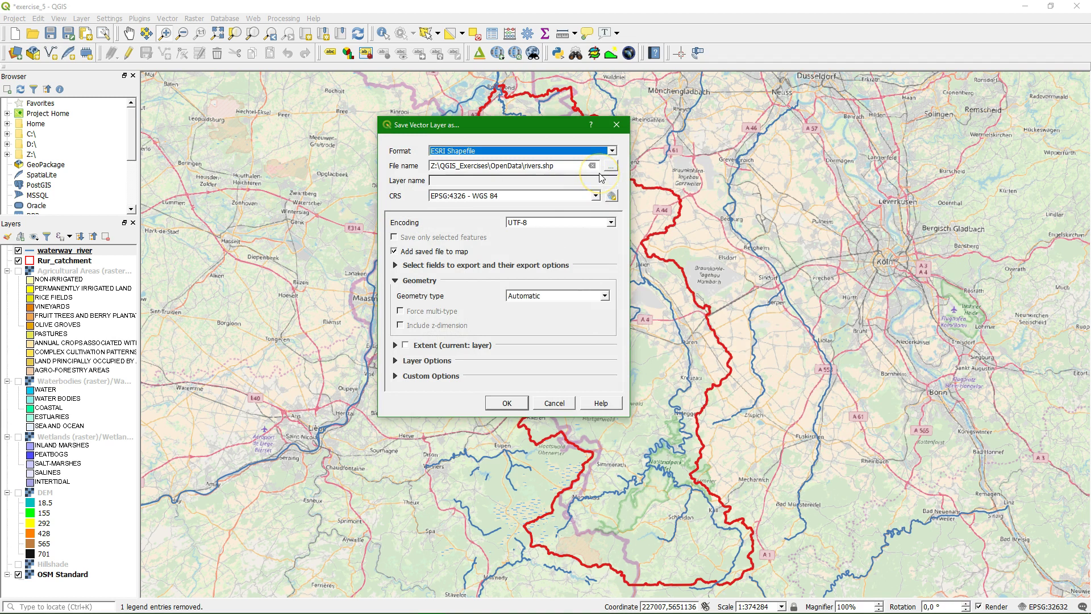
Step: Set the export CRS to the project CRS, EPSG:32632 - WGS 84 / UTM zone 32N, and export the shapefile
left_click(595, 196)
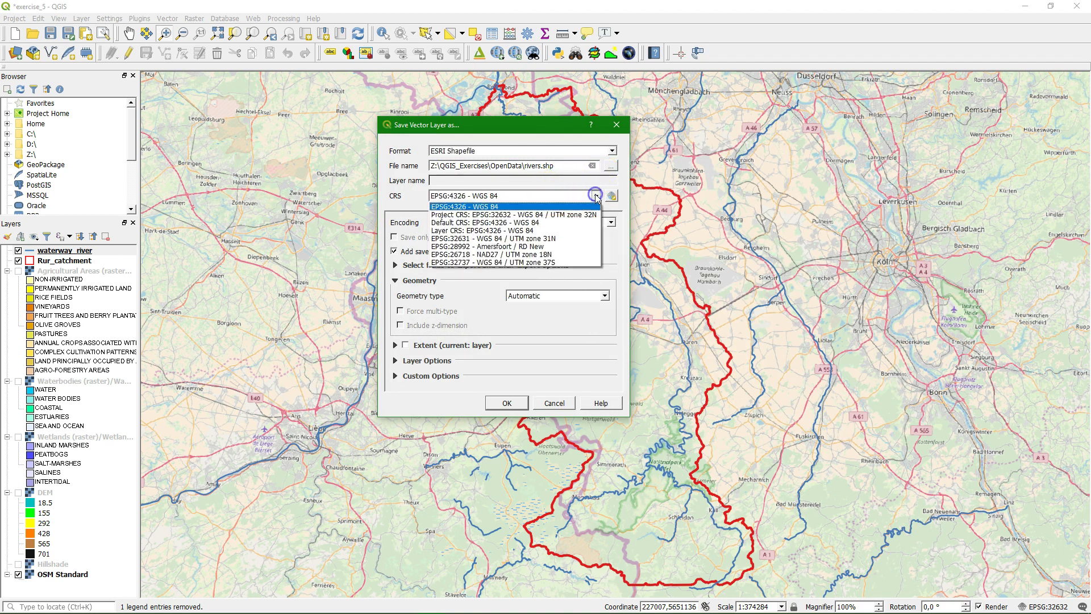
left_click(525, 215)
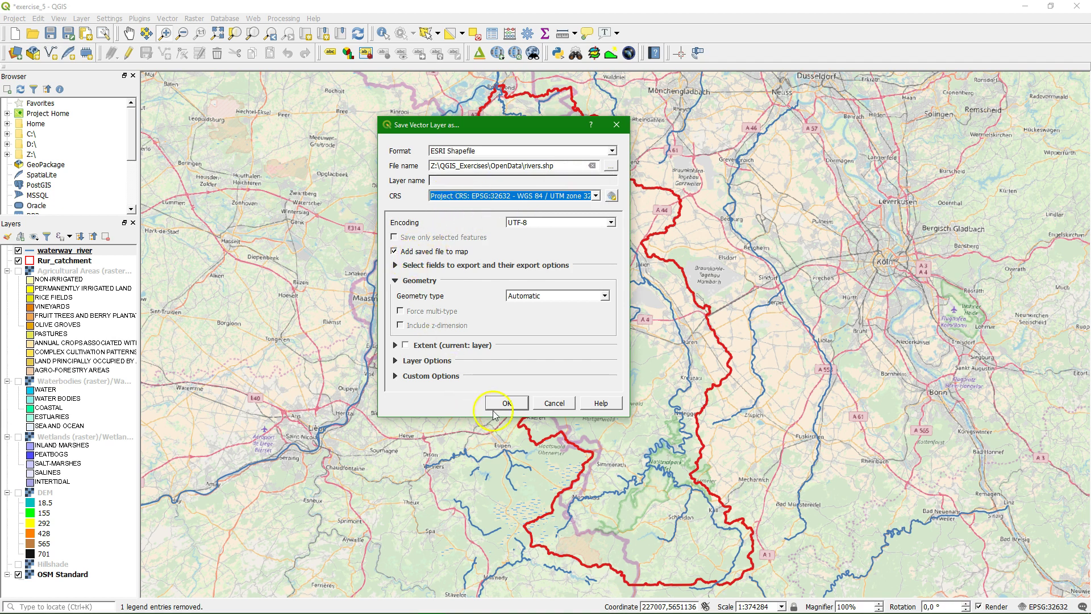
left_click(513, 403)
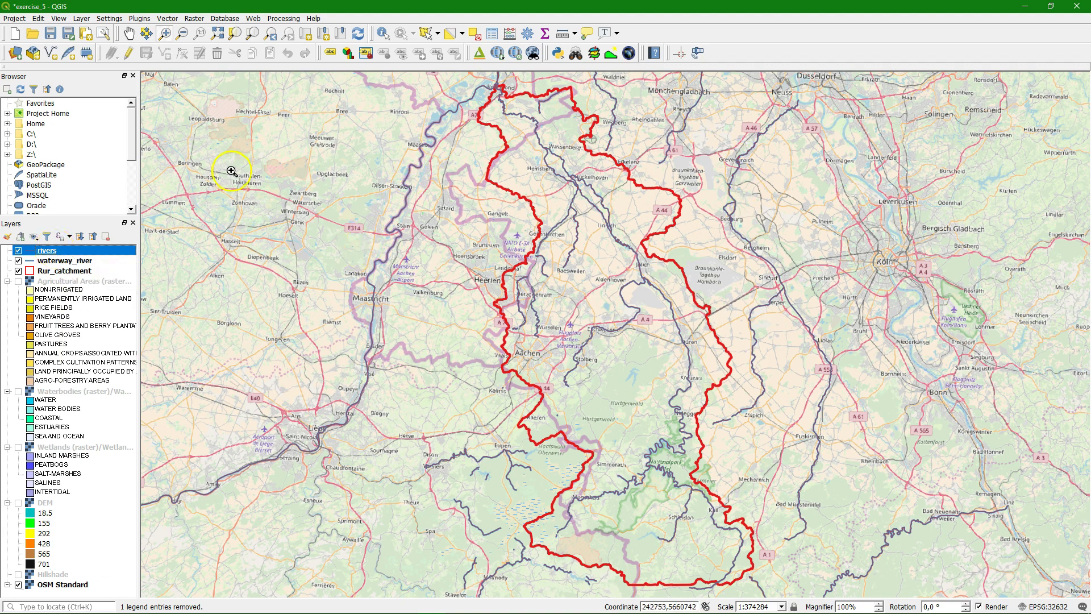
Step: Open the Clip geoprocessing tool for clipping the rivers layer with Rur_catchment
left_click(166, 19)
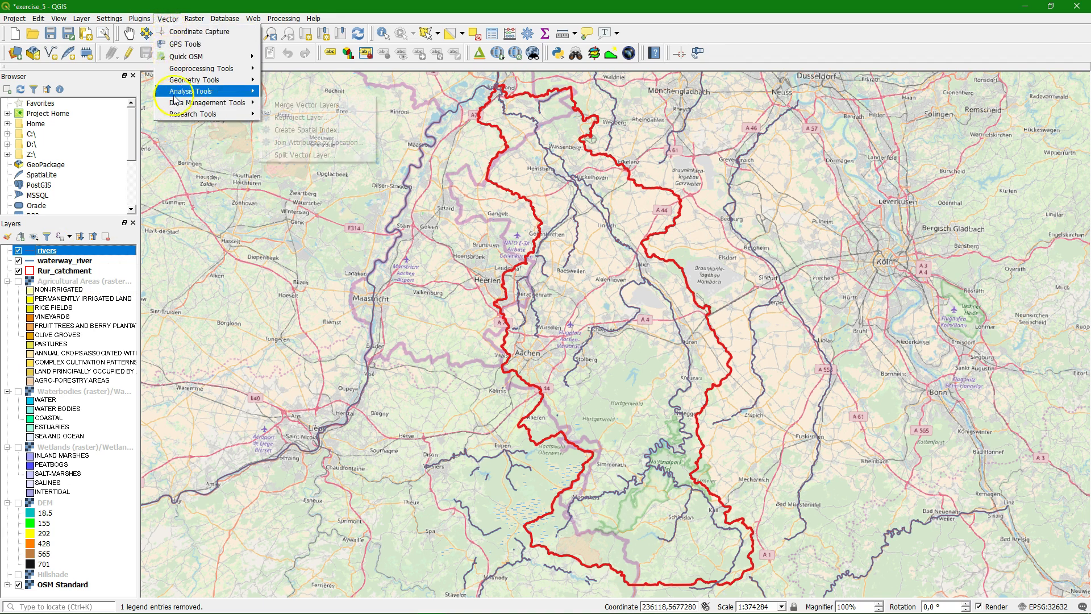
left_click(209, 68)
left_click(289, 83)
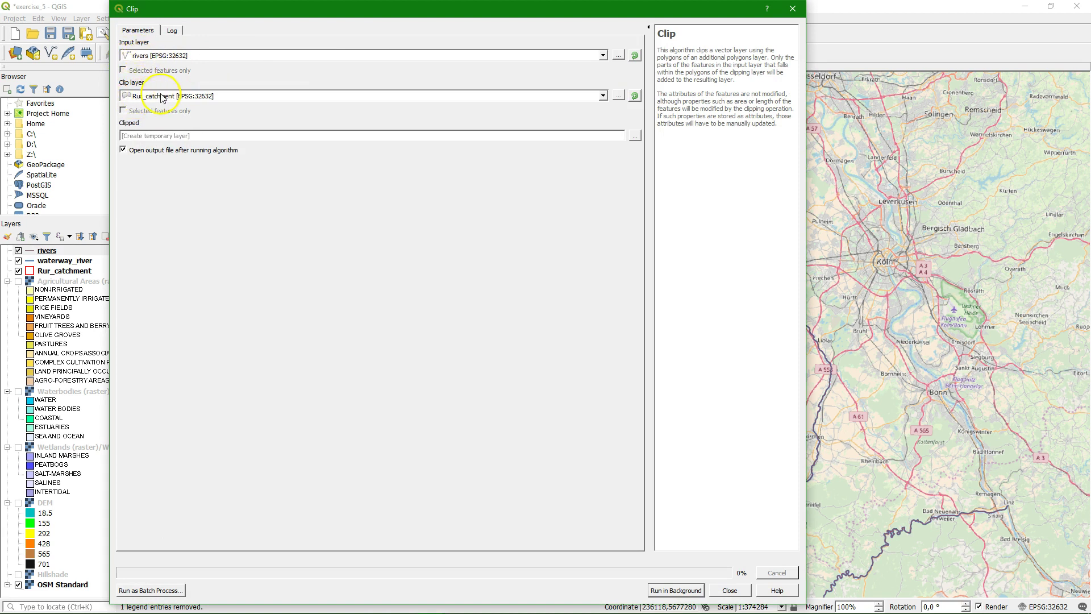
Step: Set the clipped output to rivers_Rur.shp in the QGIS_Exercises OpenData folder and run the clip of rivers by Rur_catchment
left_click(632, 135)
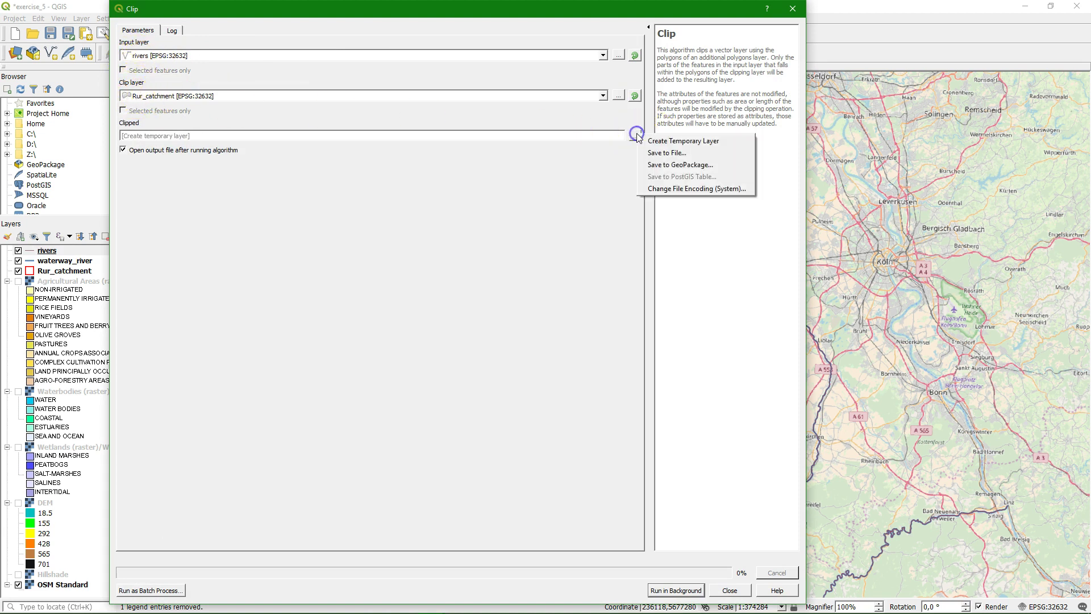
left_click(657, 155)
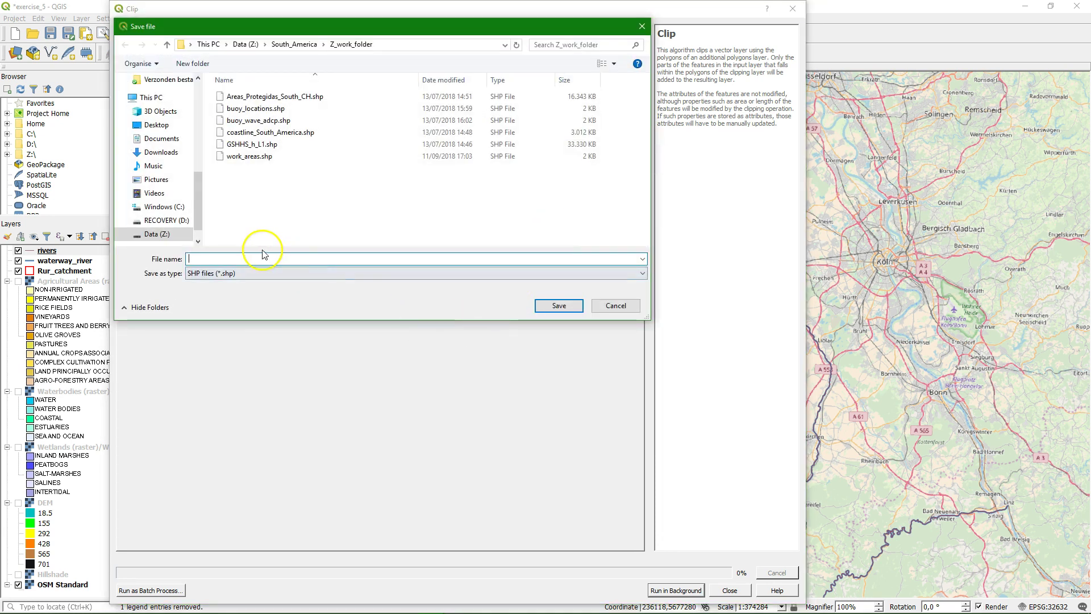
left_click(245, 44)
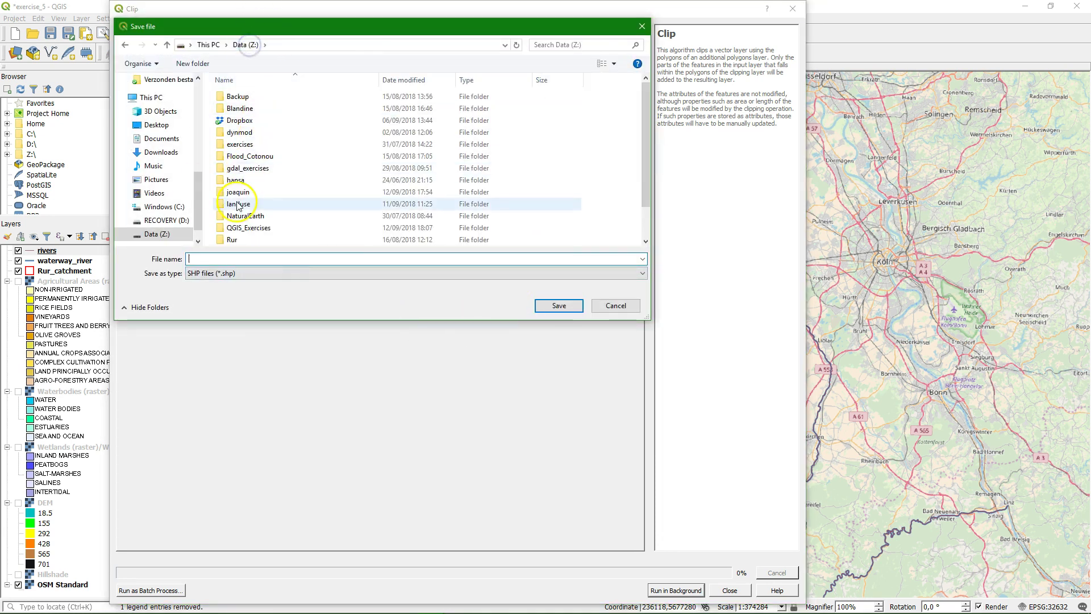
double_click(248, 228)
double_click(239, 169)
left_click(233, 259)
type("rive")
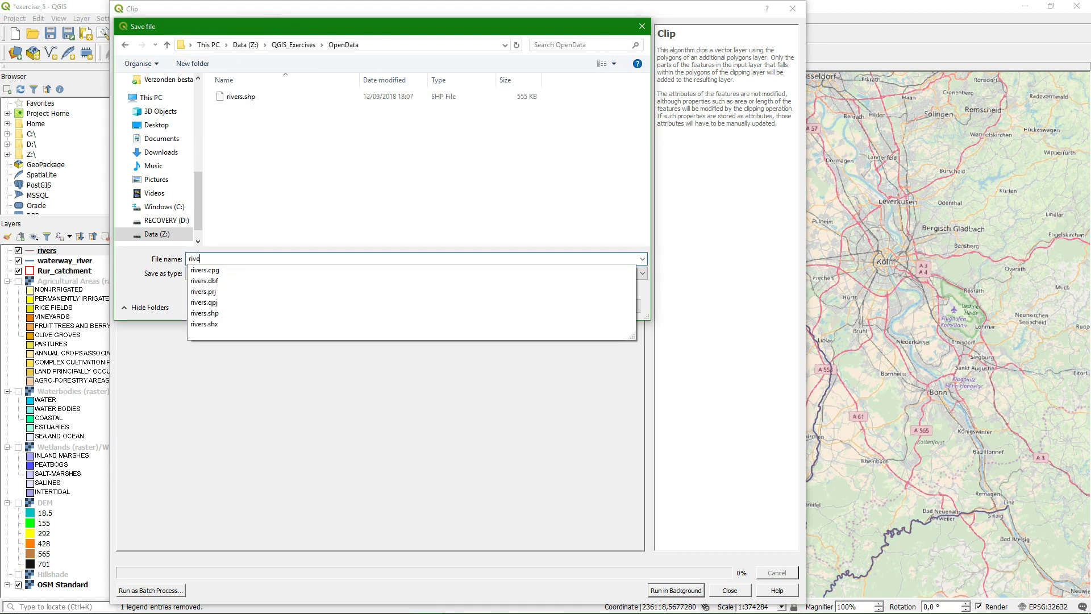
type("rs_Rur")
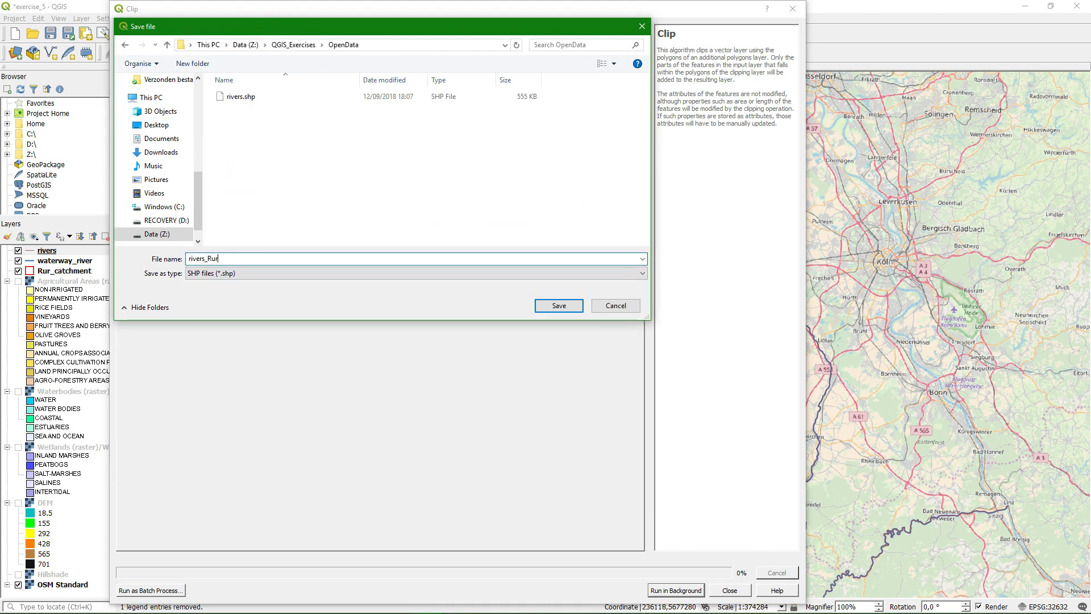
left_click(548, 307)
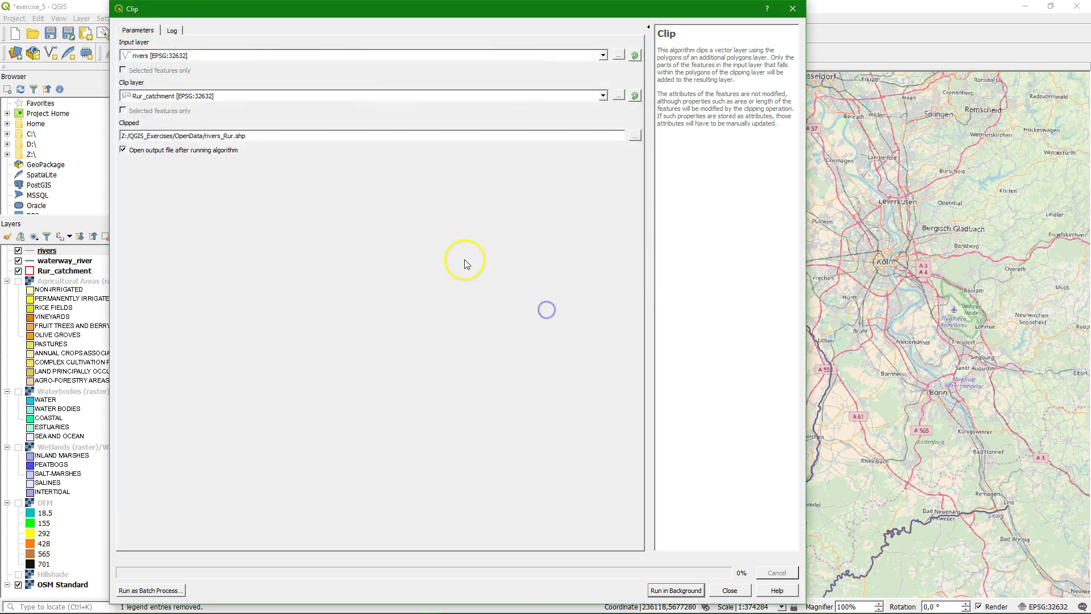
left_click(685, 590)
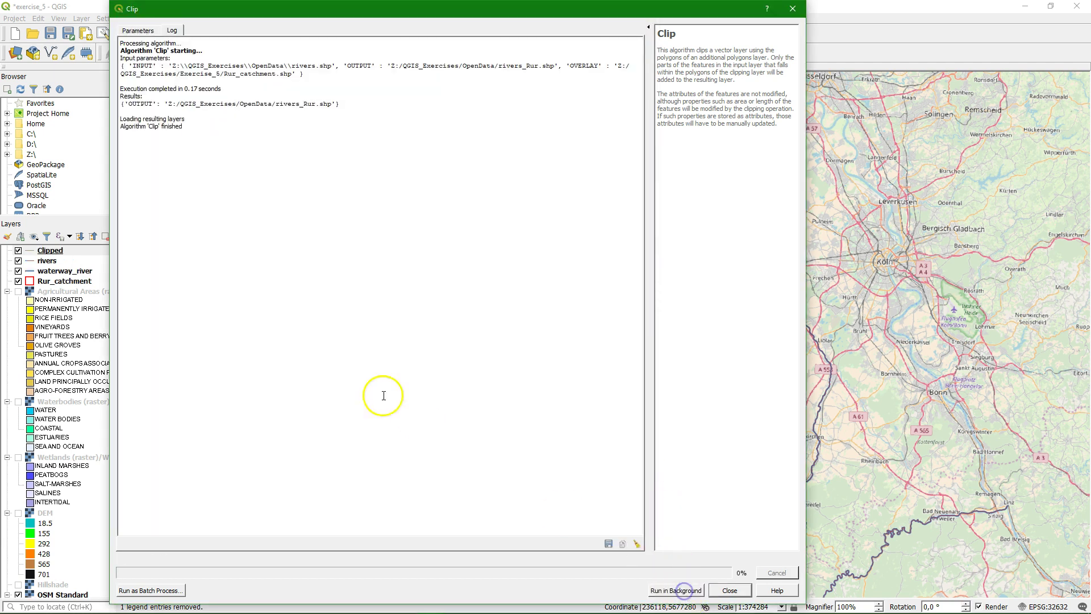
Step: Close the finished Clip tool and remove the unclipped rivers layer from the project
left_click(793, 8)
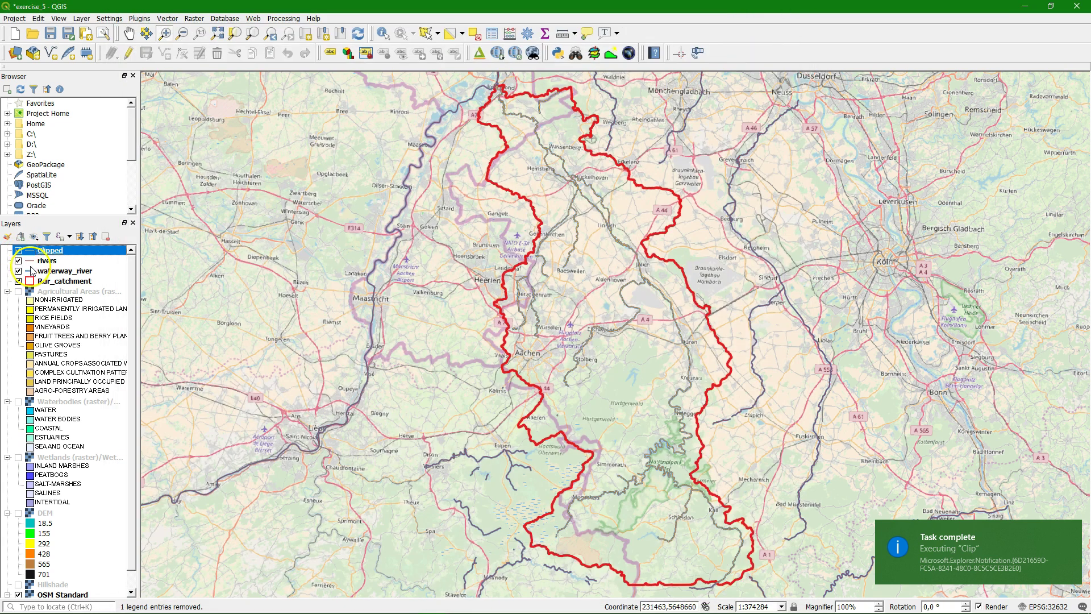
left_click(46, 261)
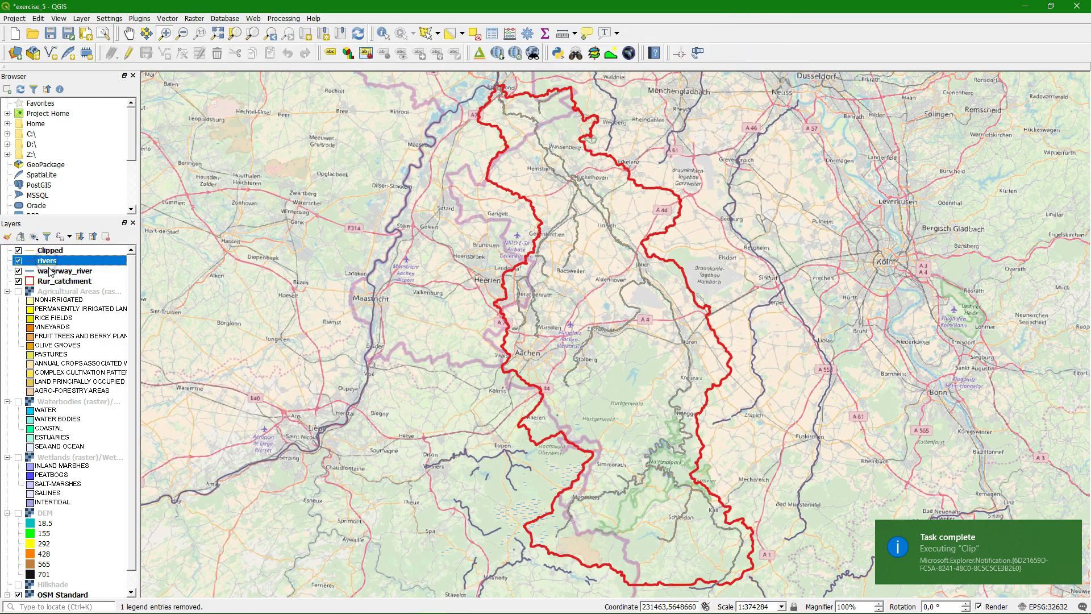
right_click(50, 262)
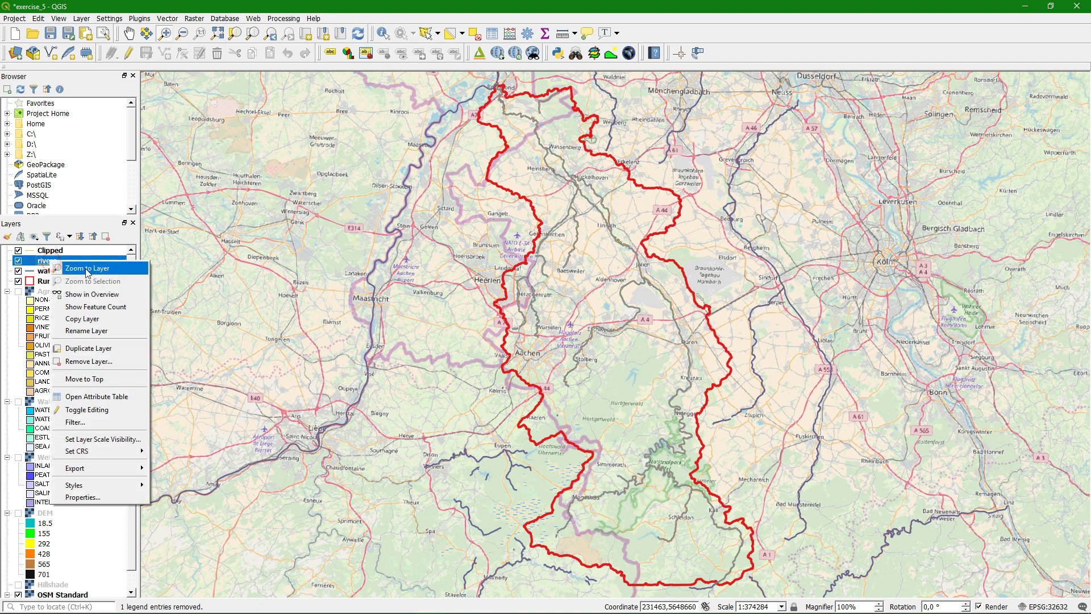
left_click(84, 362)
left_click(521, 321)
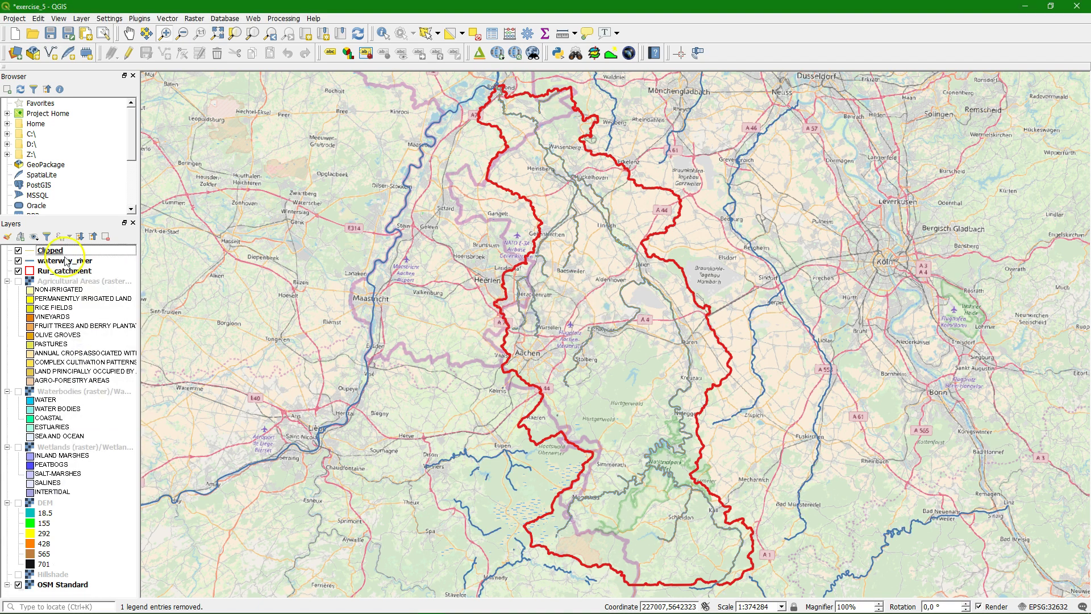
Step: Copy the style of the waterway_river layer and paste it onto the Clipped layer
right_click(66, 262)
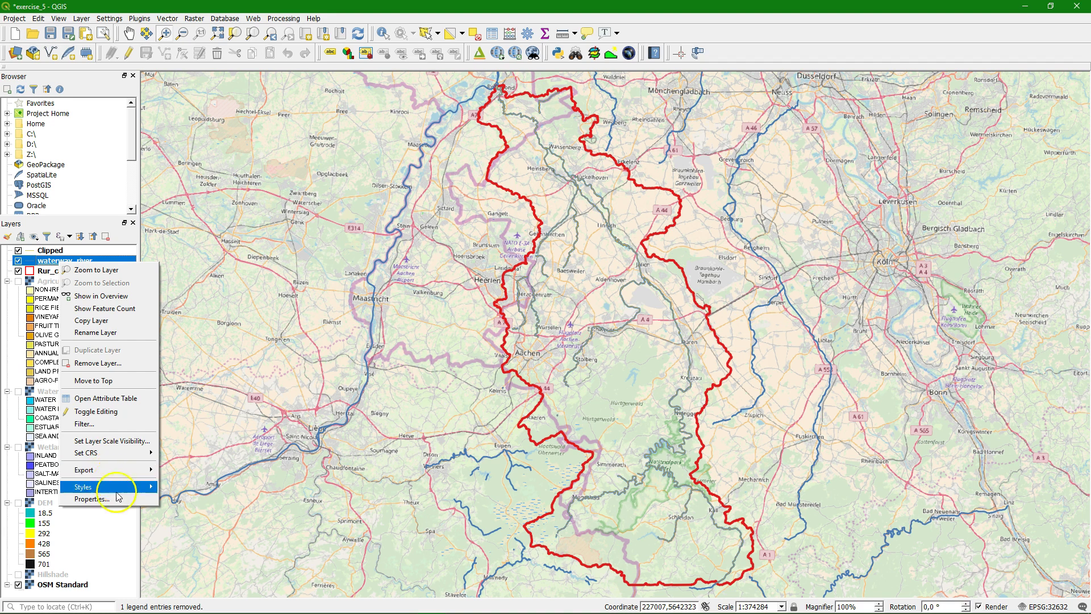
mouse_move(134, 487)
left_click(203, 369)
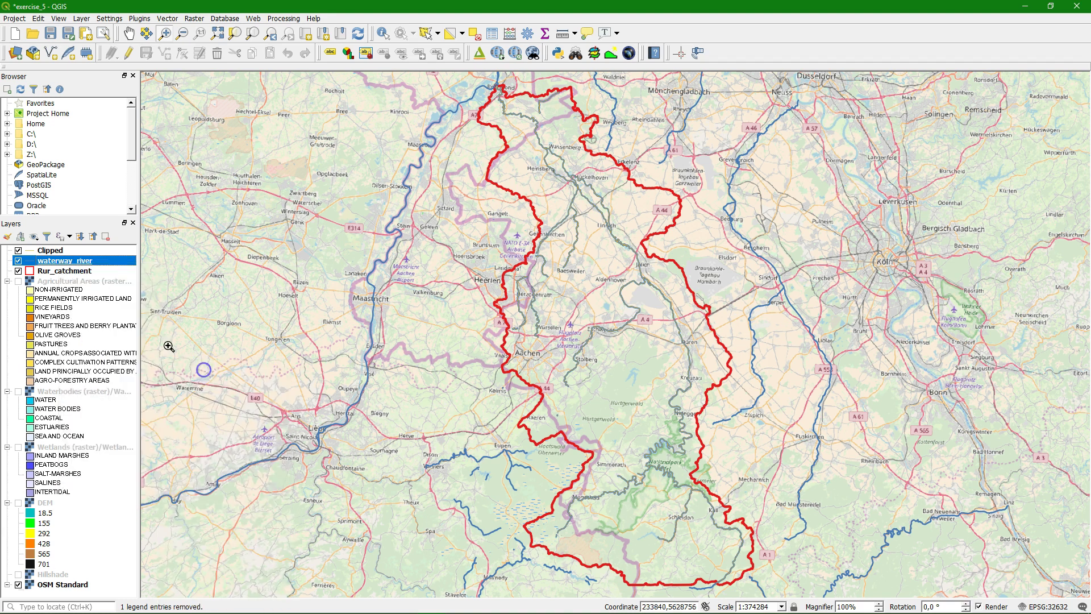
left_click(50, 250)
right_click(50, 250)
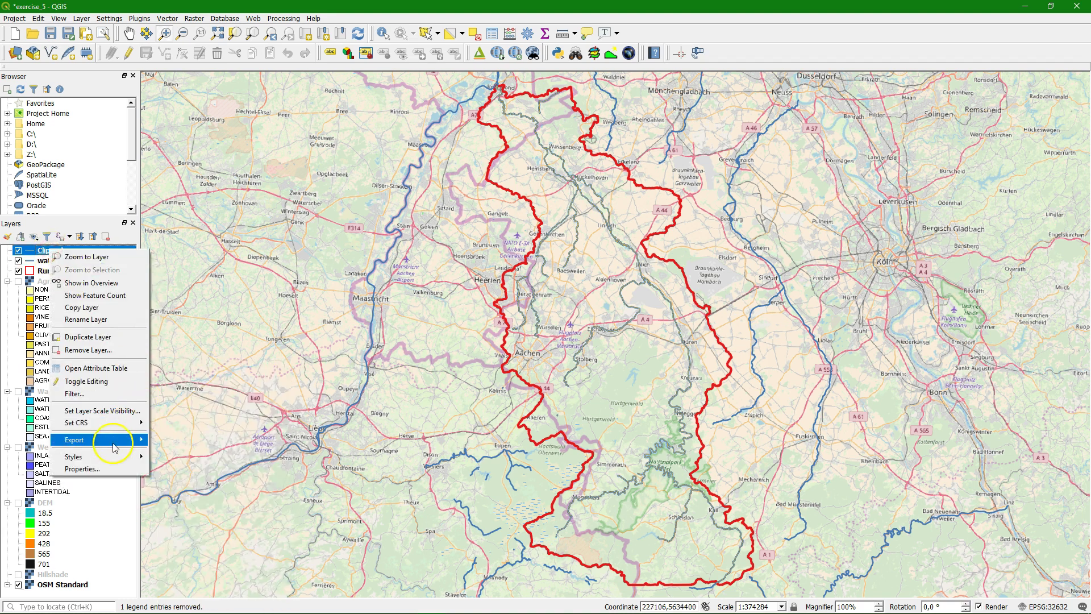
mouse_move(116, 457)
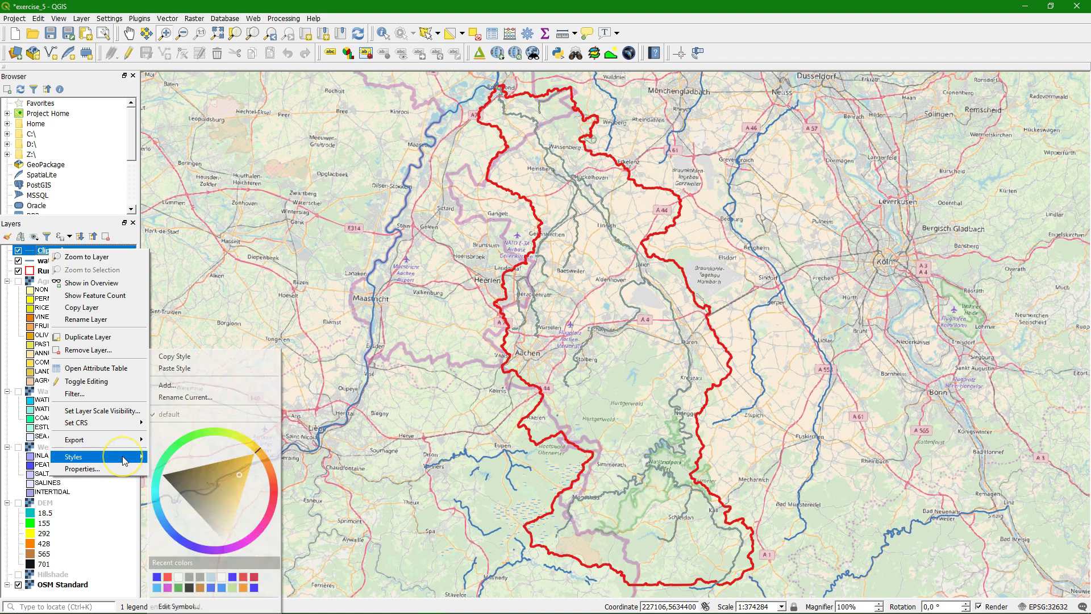
left_click(184, 369)
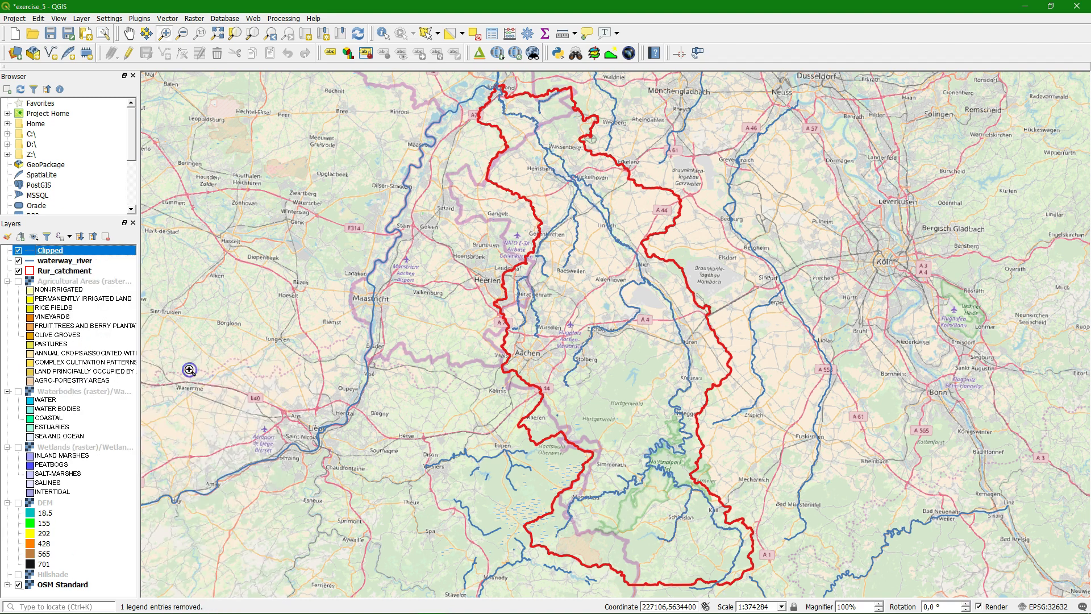
Step: Remove the waterway_river layer from the project
left_click(50, 261)
right_click(50, 261)
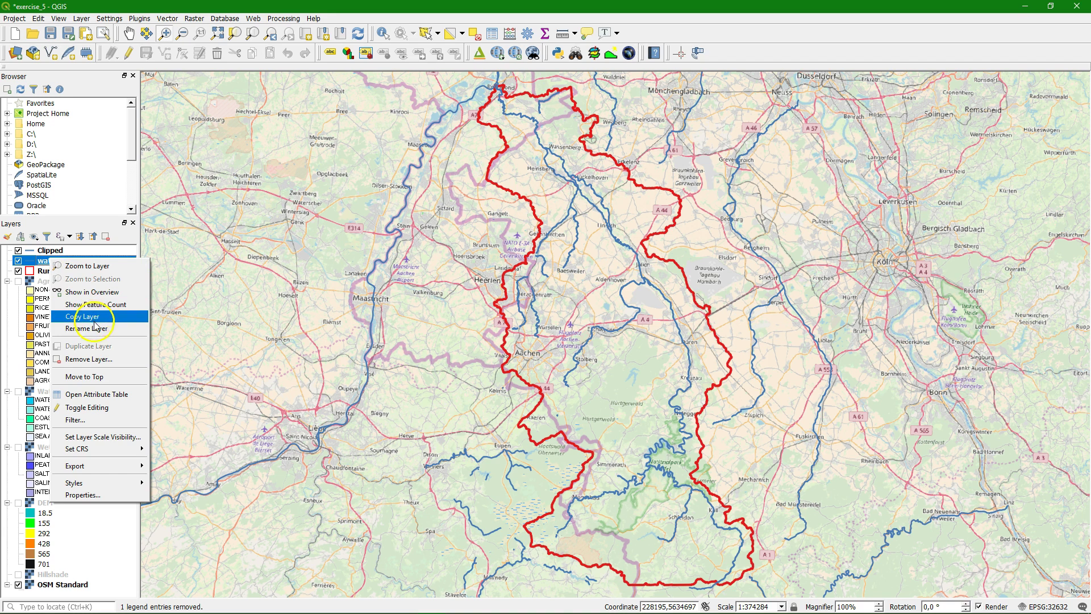
left_click(89, 359)
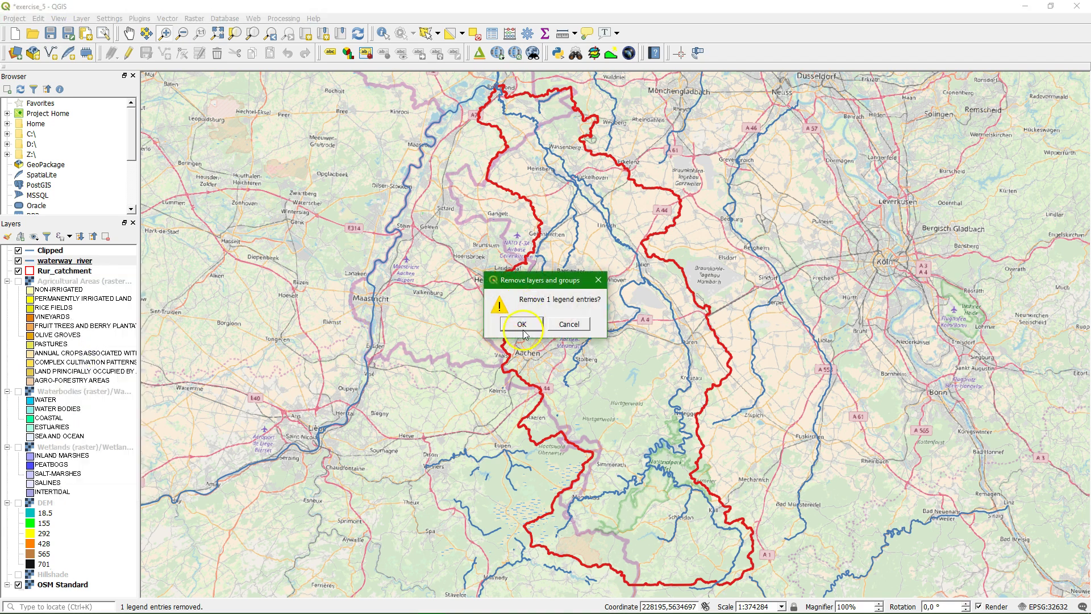
left_click(522, 325)
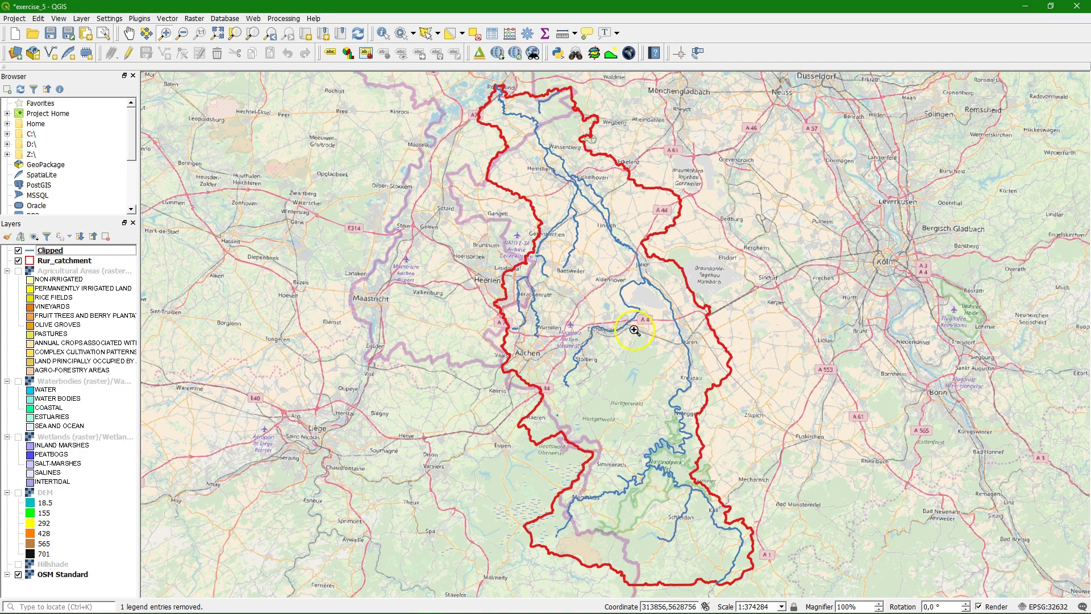
Step: Rename the Clipped layer to Rur Rivers
right_click(61, 252)
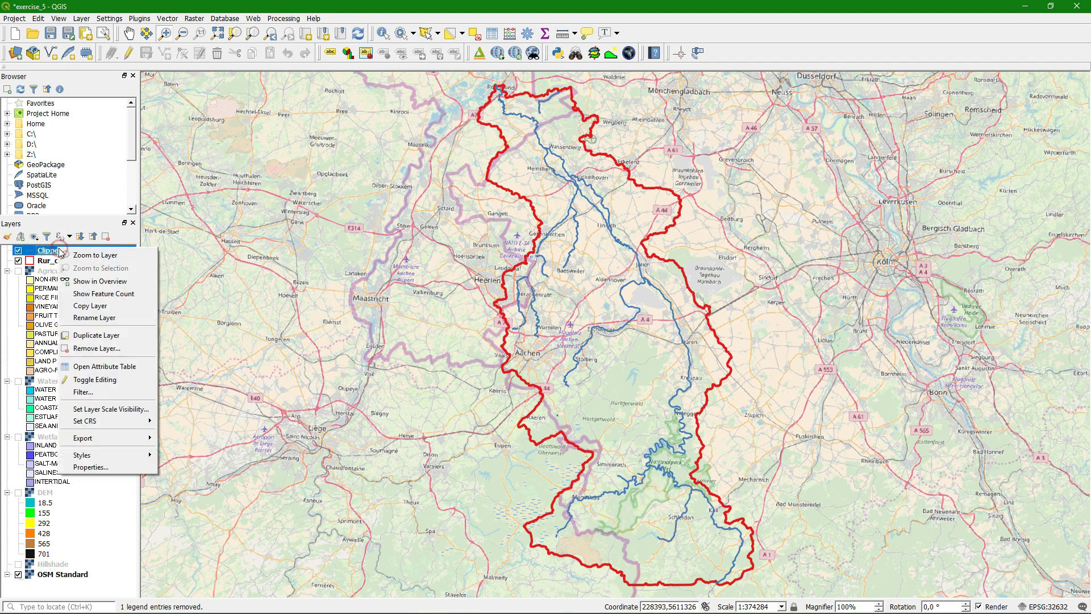
left_click(94, 318)
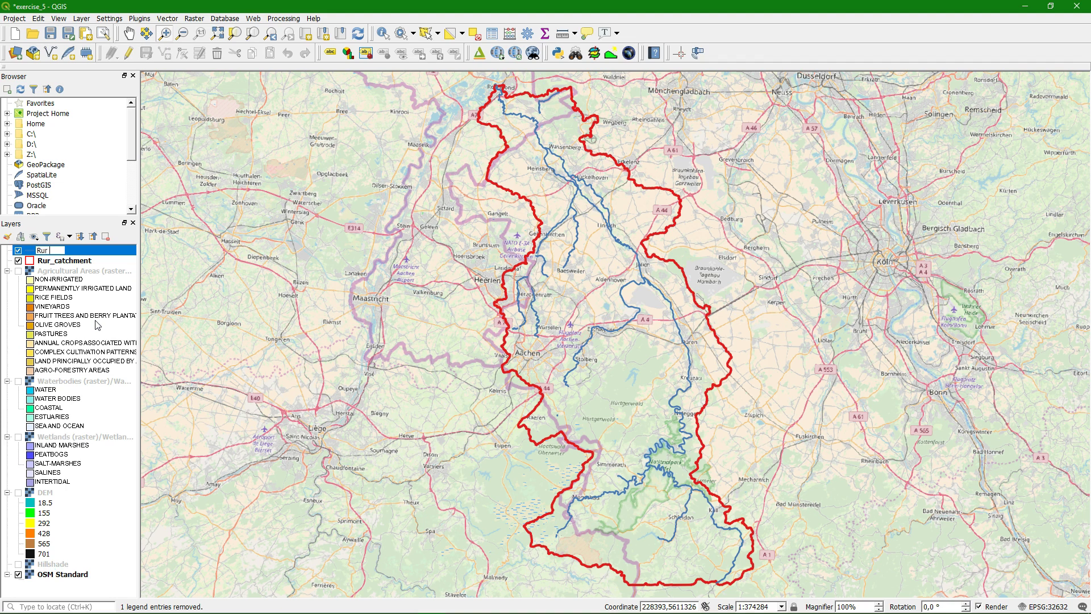
type("Rur Rivers")
left_click(73, 261)
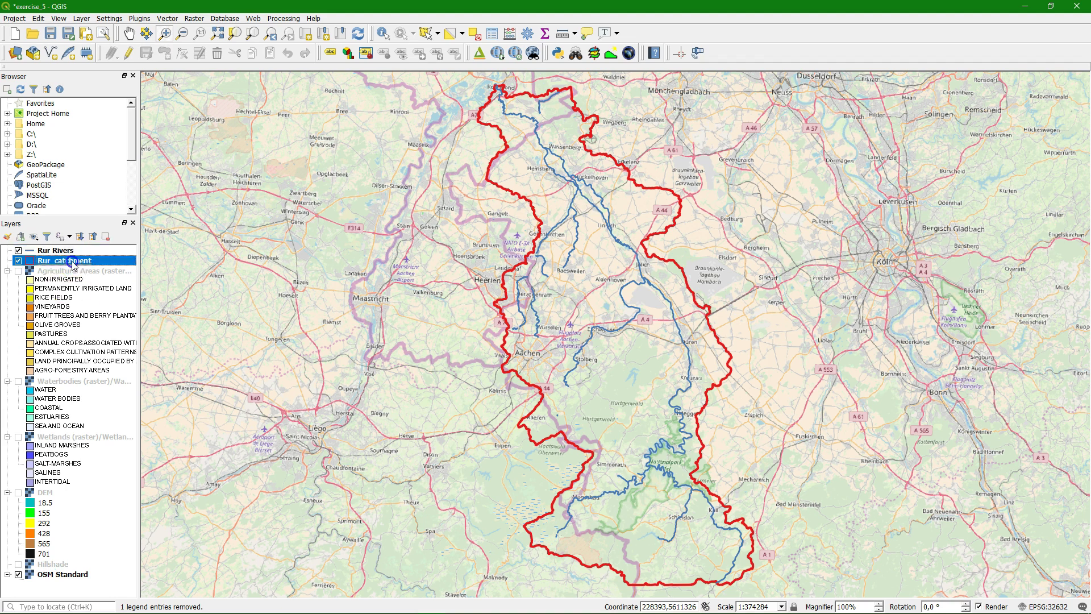
left_click(64, 253)
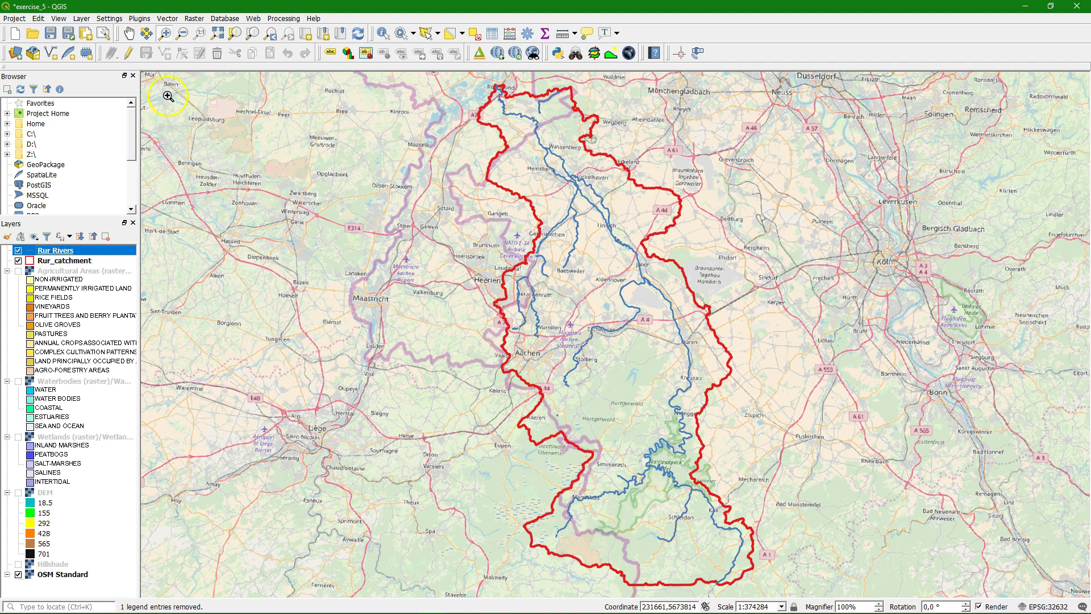
Step: Set up a QuickOSM quick query with the key natural and the value water
left_click(168, 18)
mouse_move(188, 56)
left_click(287, 57)
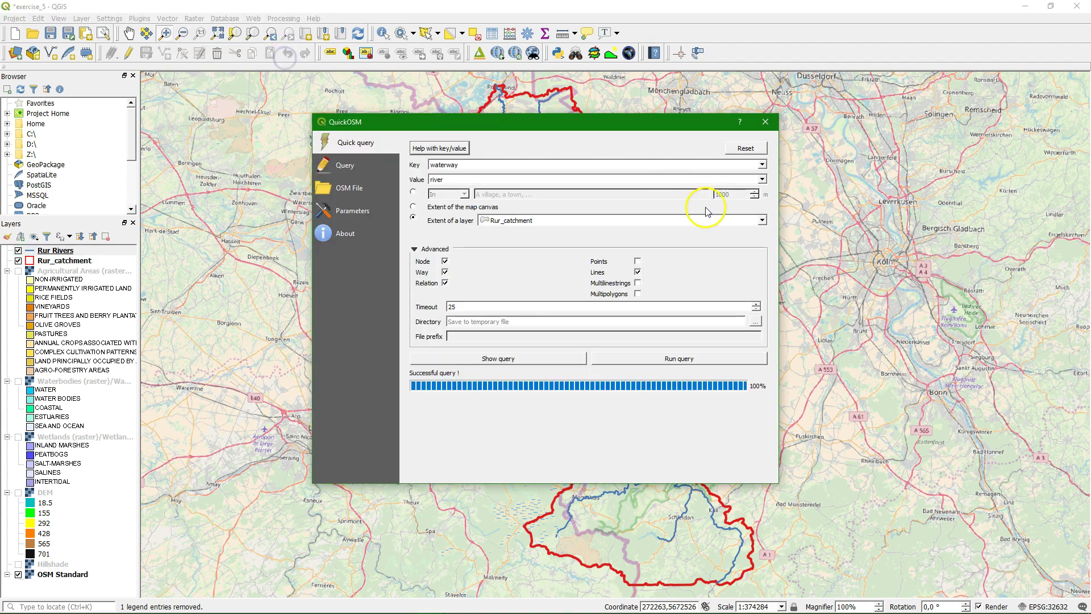
left_click(762, 164)
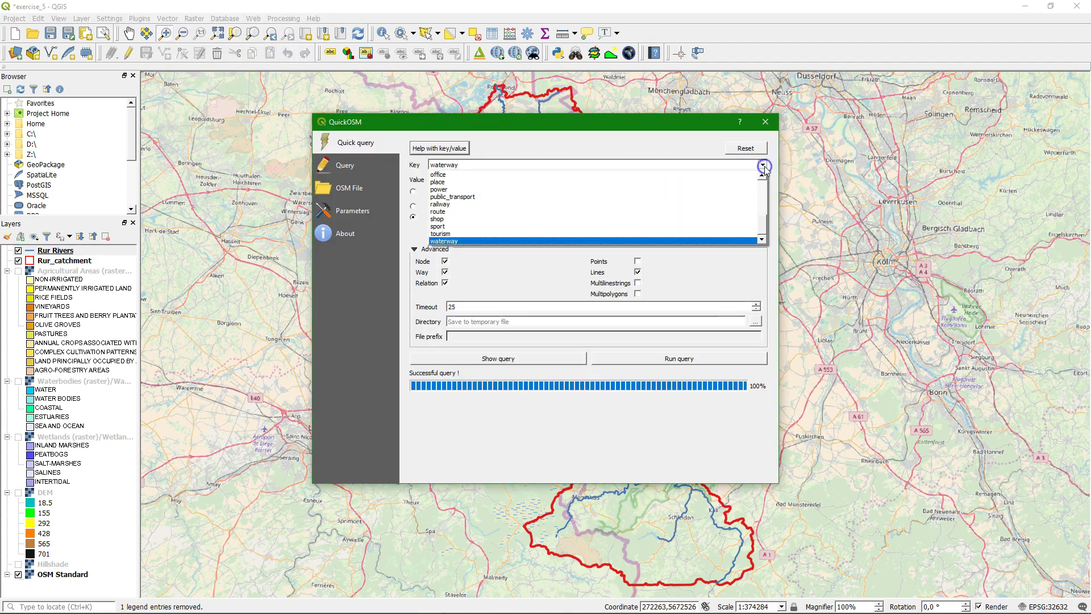
scroll(487, 224, "up", 2)
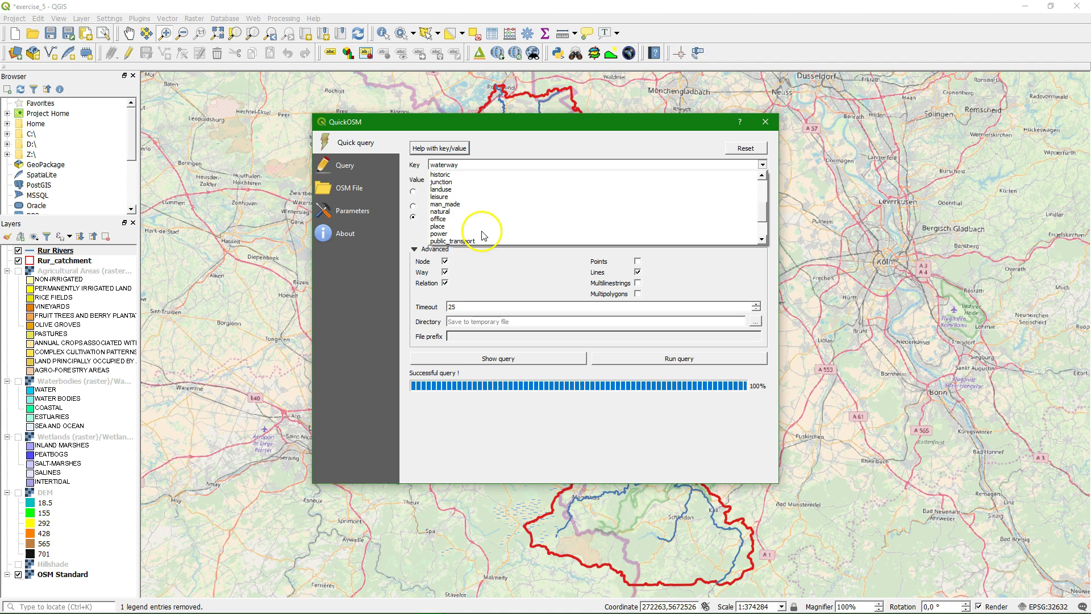
scroll(457, 216, "up", 1)
scroll(457, 216, "down", 1)
left_click(450, 214)
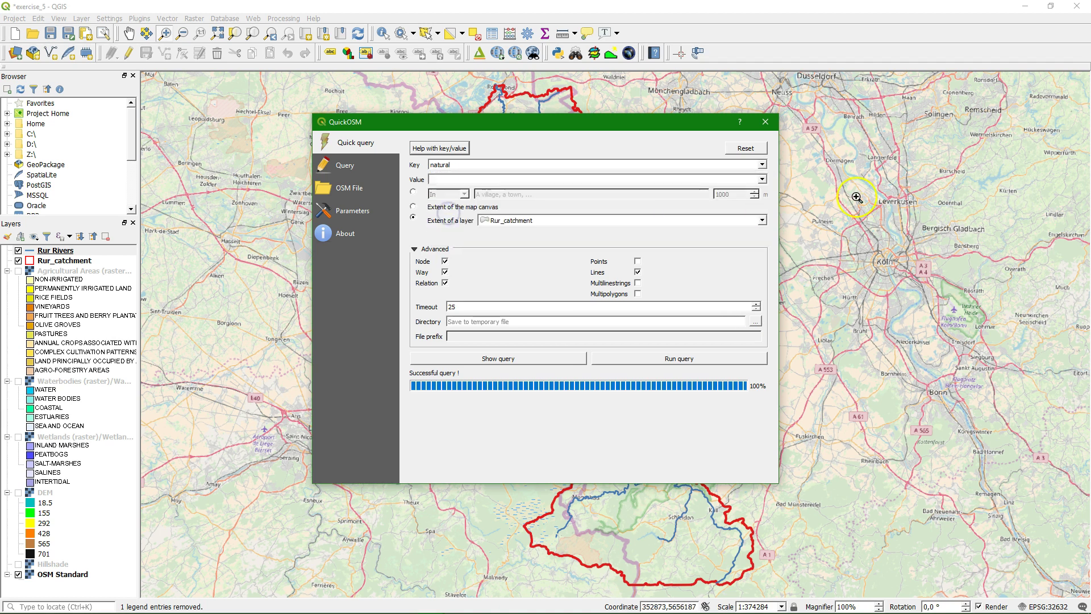
left_click(762, 179)
scroll(463, 241, "down", 3)
scroll(460, 245, "down", 2)
left_click(449, 243)
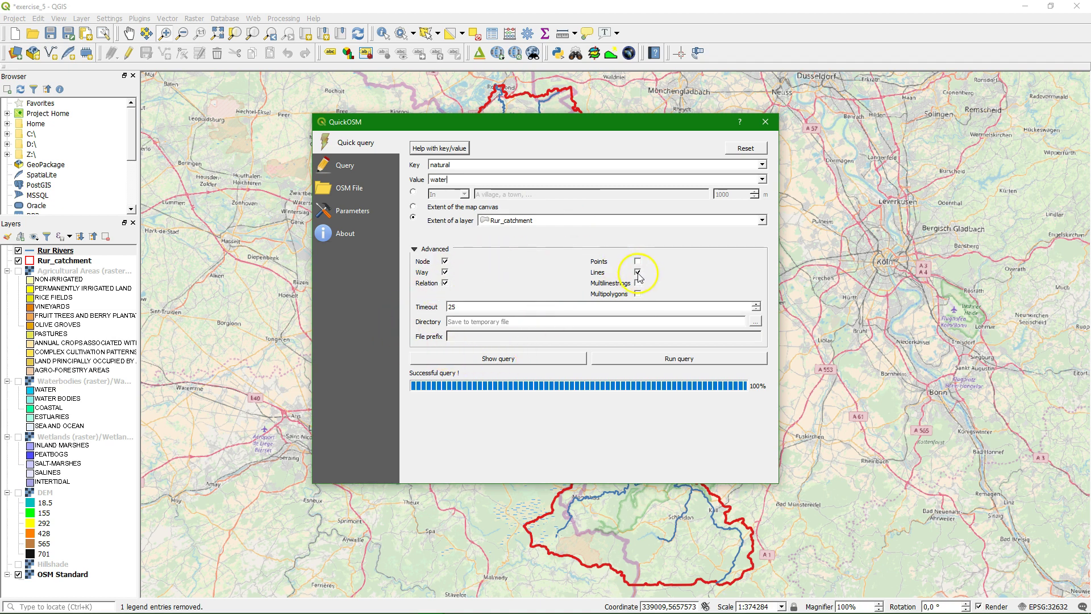
Step: Restrict the QuickOSM output to multipolygons instead of lines, run the query and close QuickOSM
left_click(638, 294)
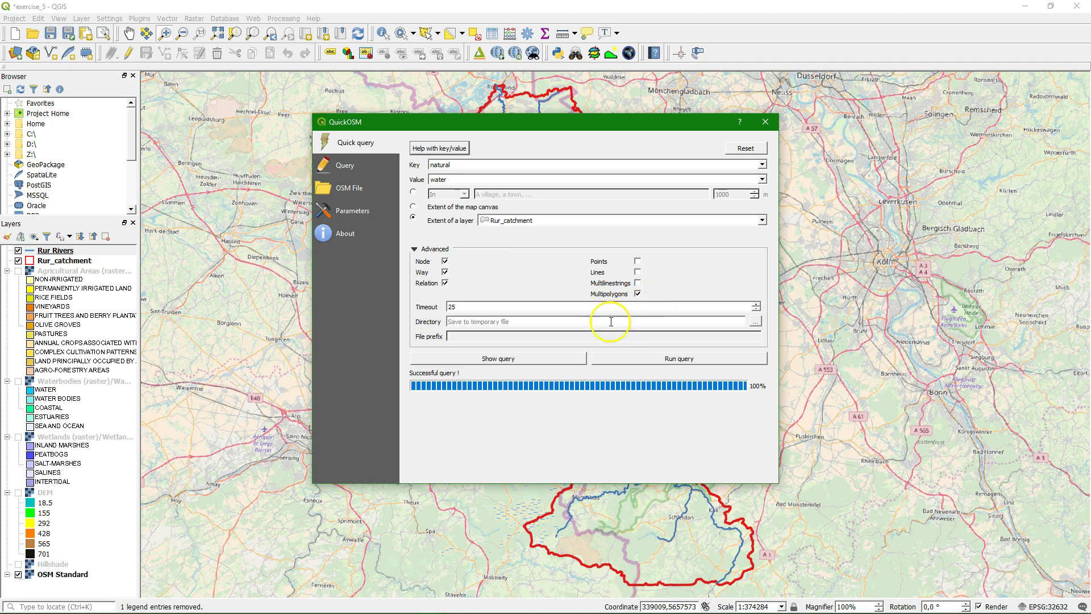
left_click(688, 361)
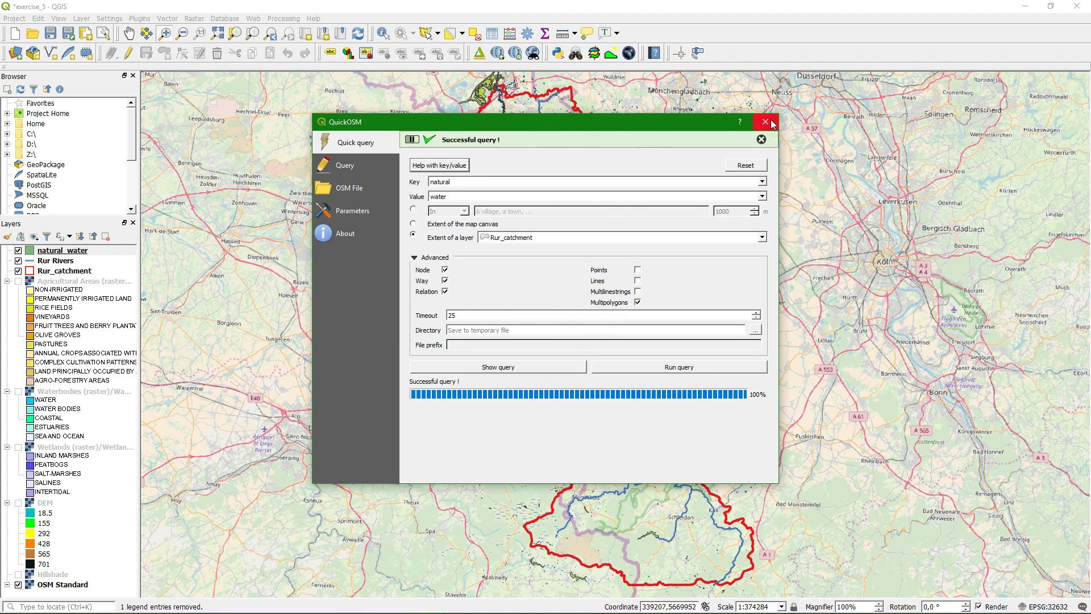
left_click(765, 122)
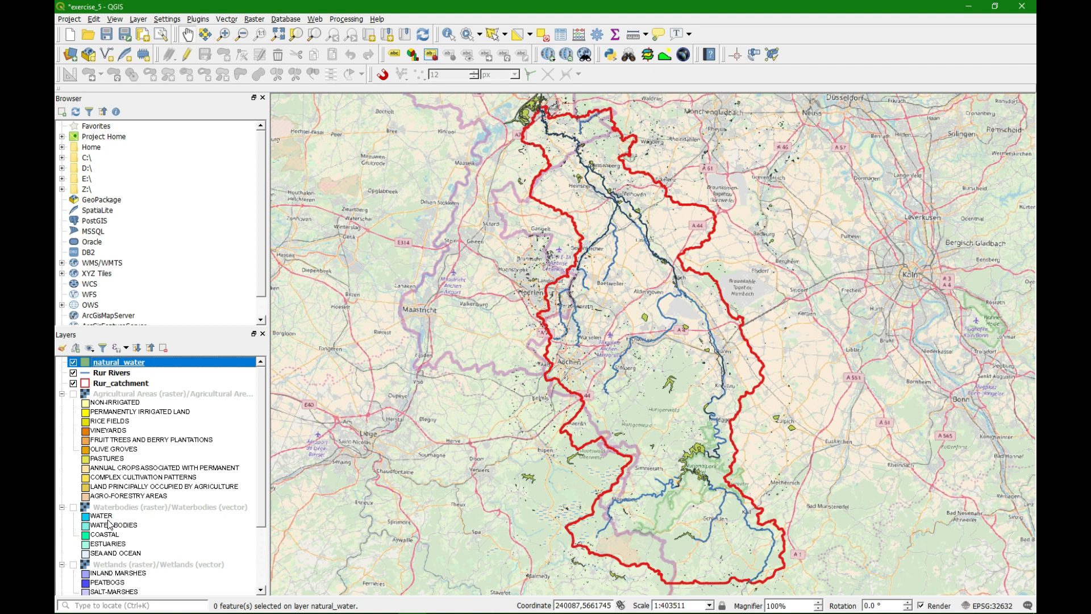
Step: Use Select by Location to create a new selection of the natural_water features that are within Rur_catchment
left_click(232, 20)
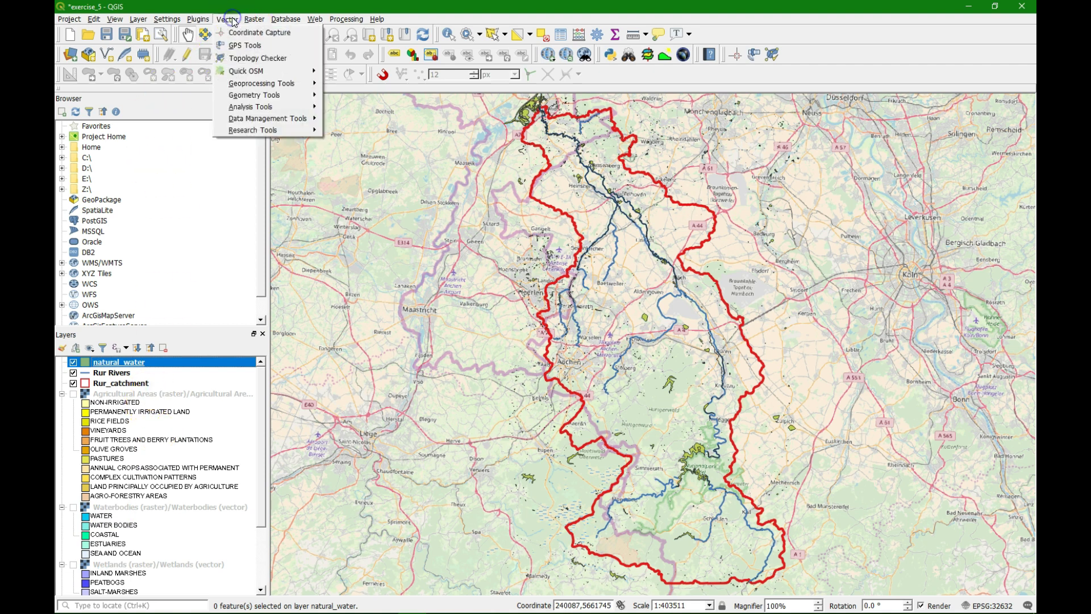
mouse_move(265, 132)
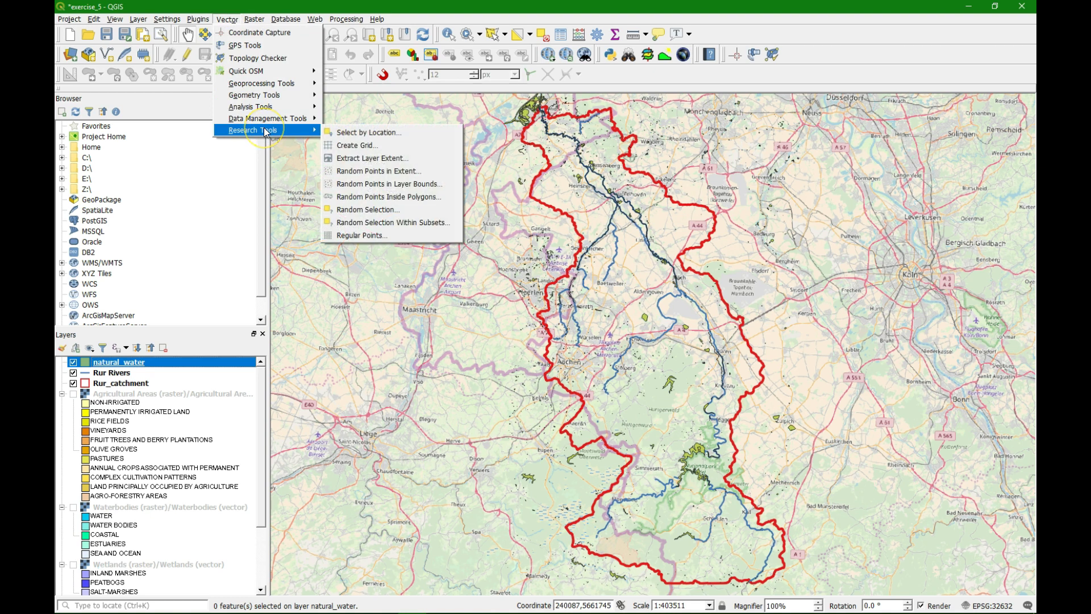
left_click(367, 136)
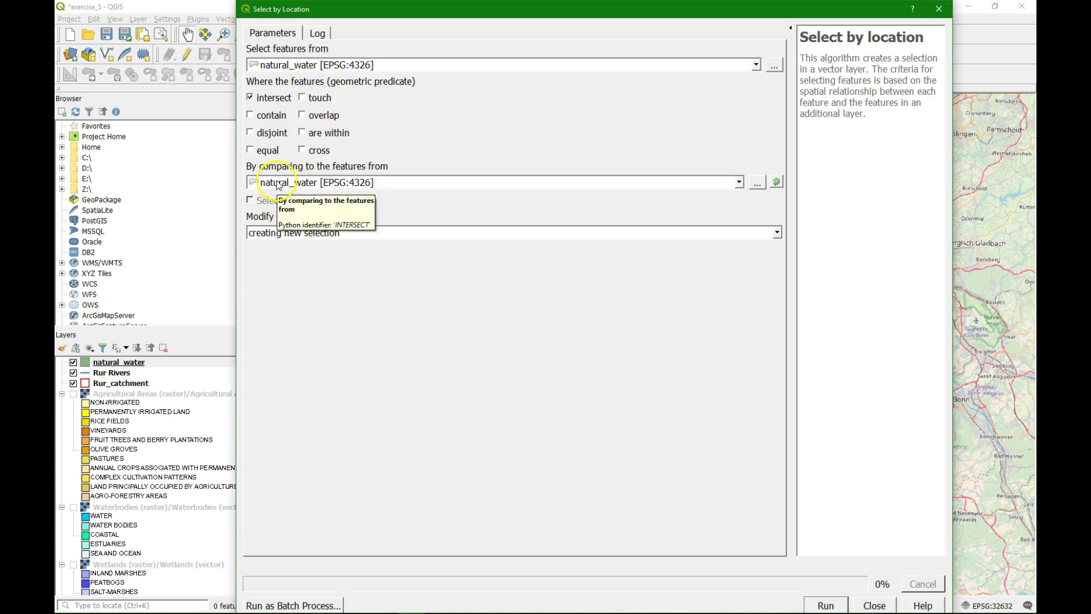
left_click(264, 98)
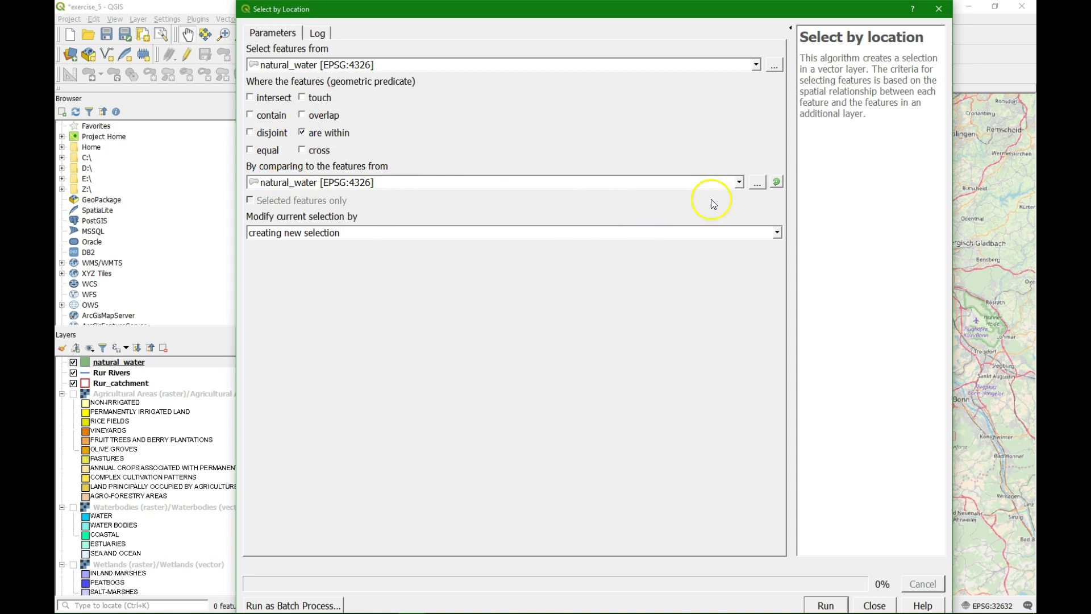
left_click(738, 182)
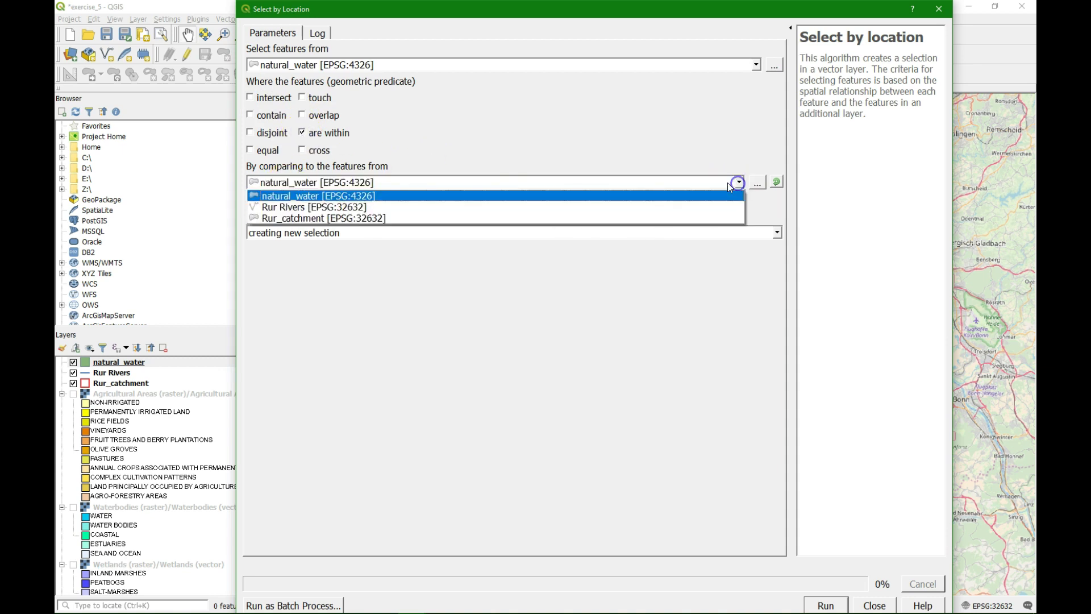
left_click(283, 220)
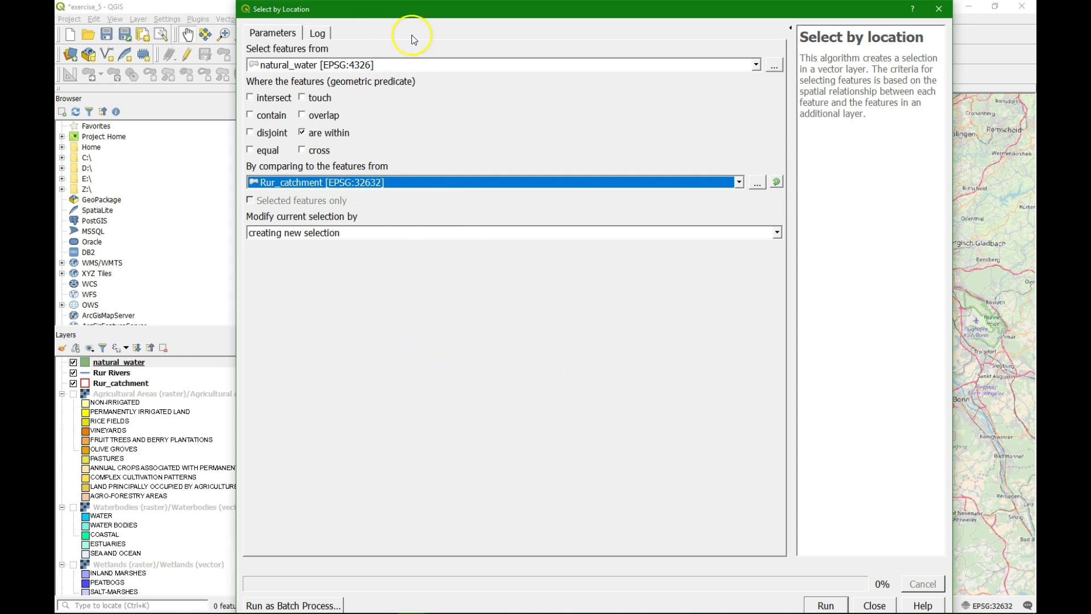
left_click(827, 605)
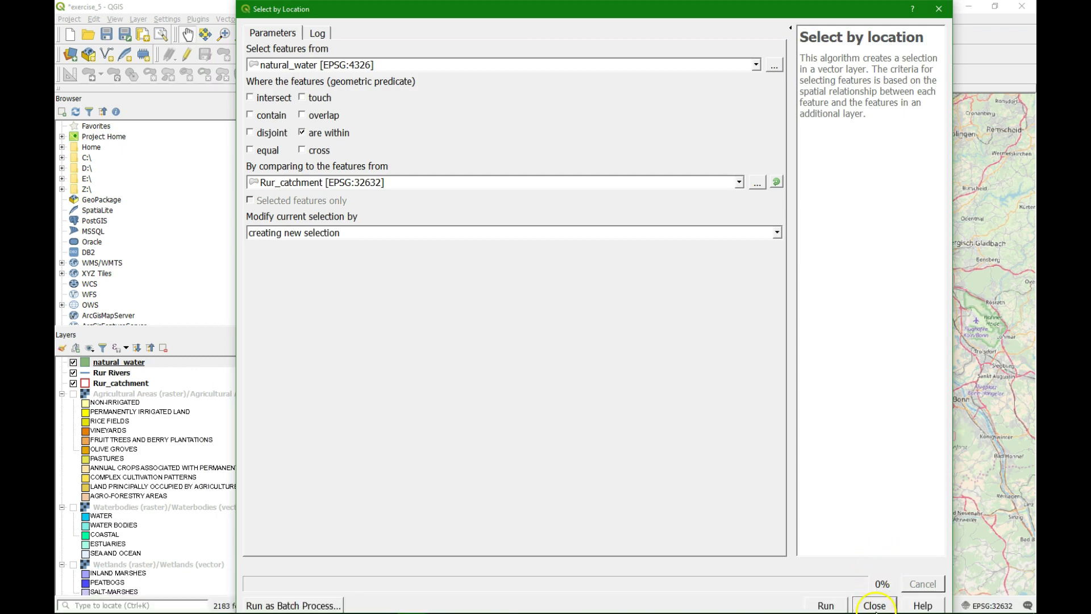
left_click(875, 606)
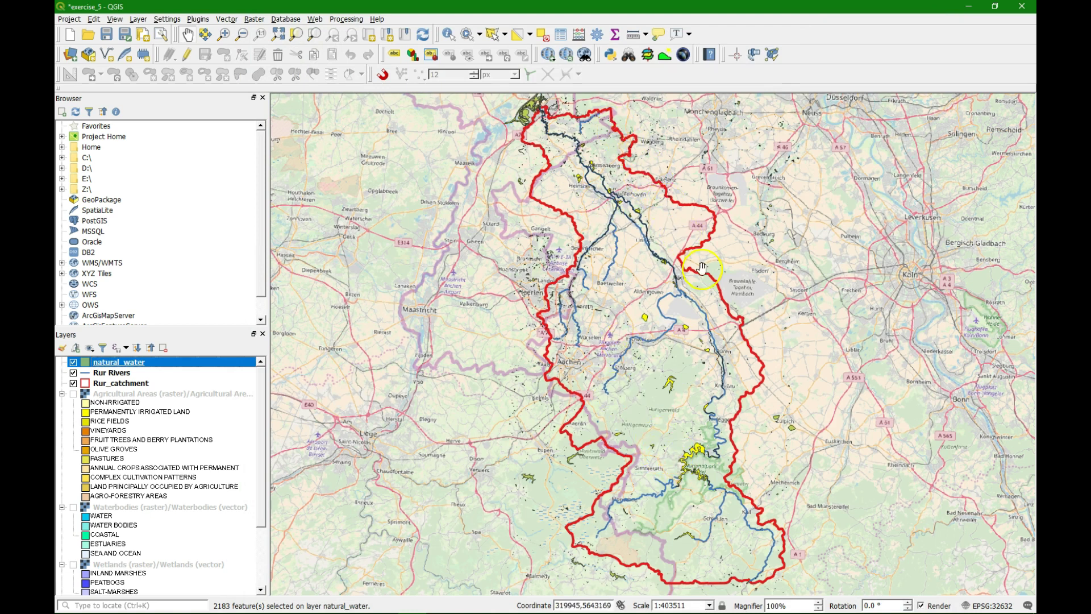
Step: Export the selected natural_water features as the shapefile lakes_Rur.shp in the OpenData folder, using the project CRS EPSG:32632
right_click(129, 362)
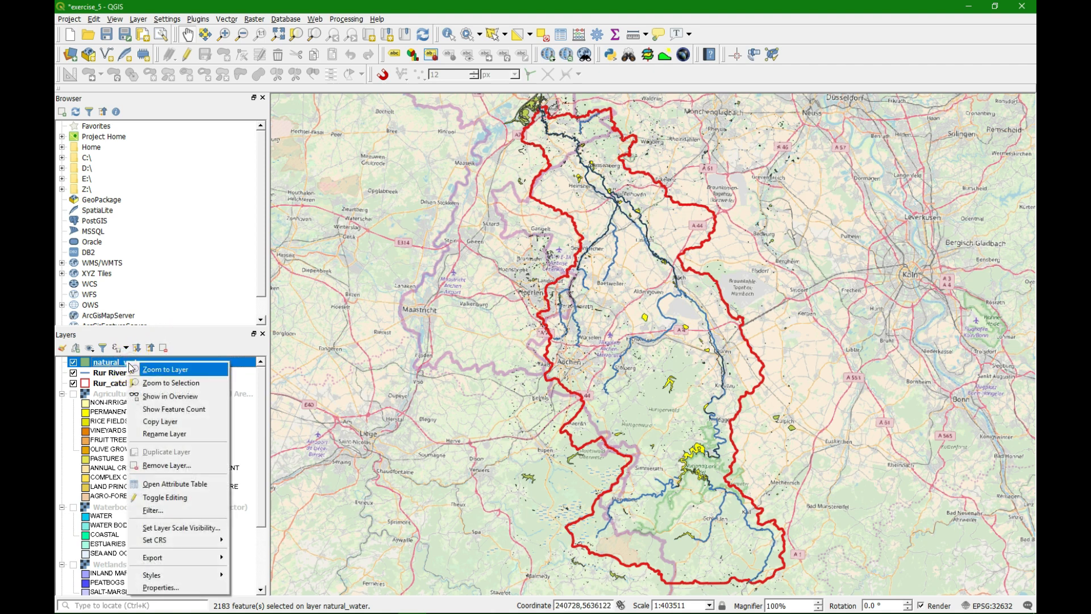
mouse_move(176, 559)
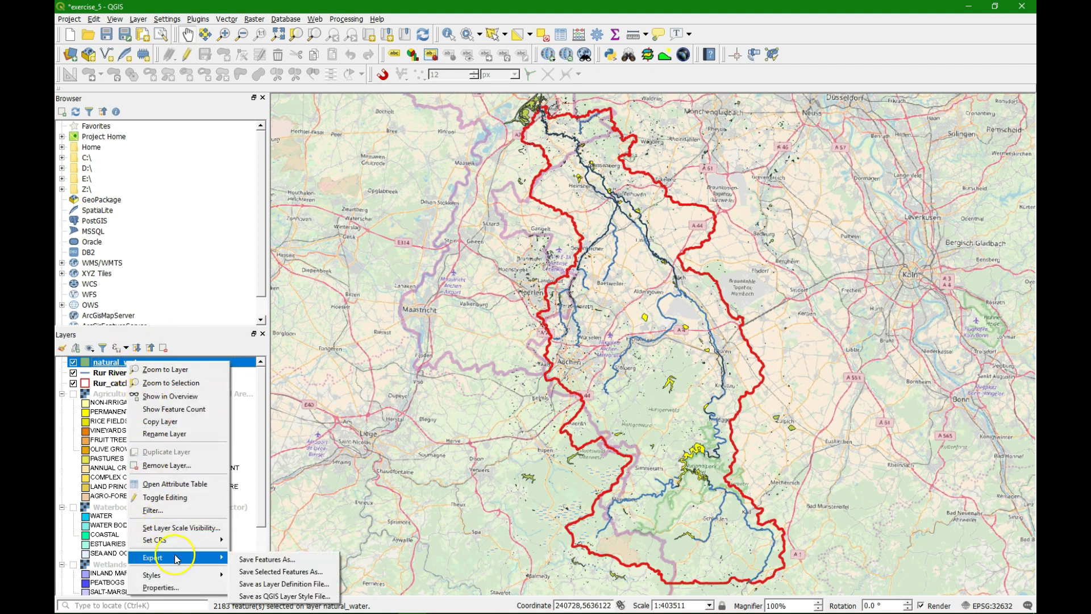
left_click(250, 571)
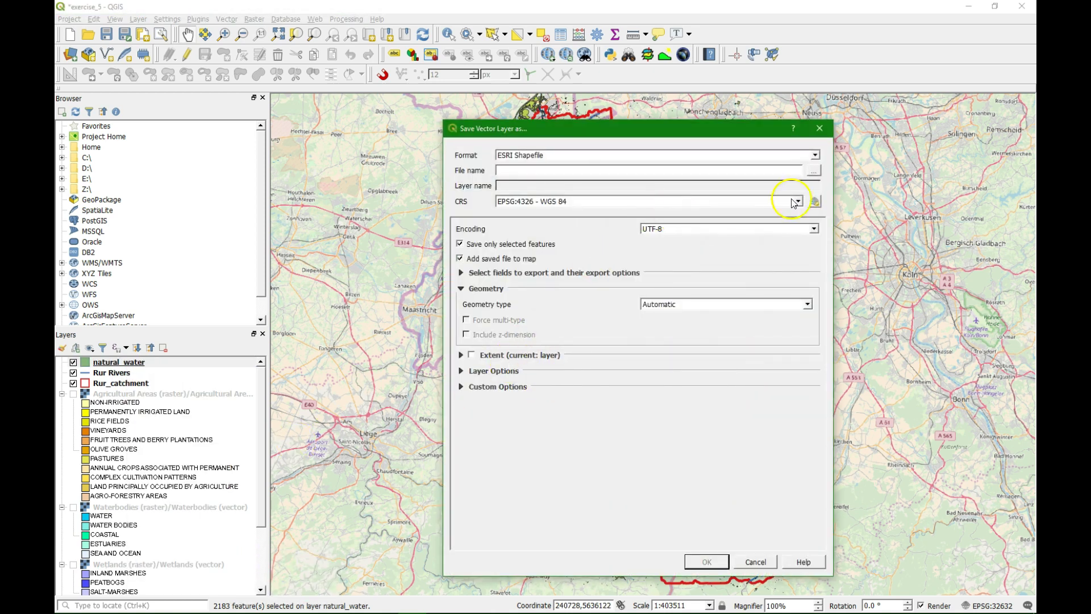
left_click(815, 169)
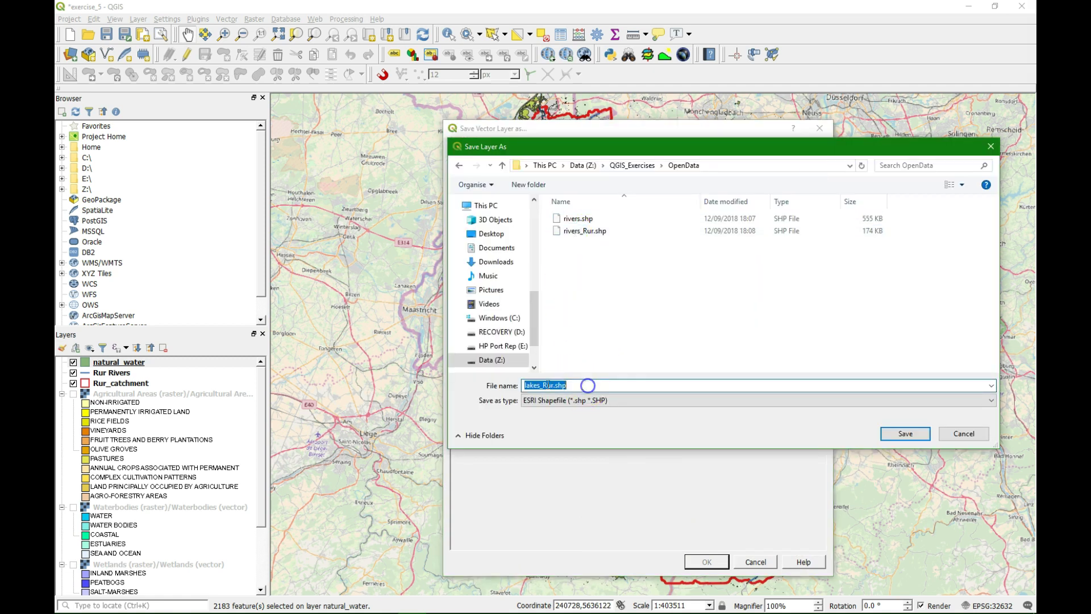
left_click(918, 434)
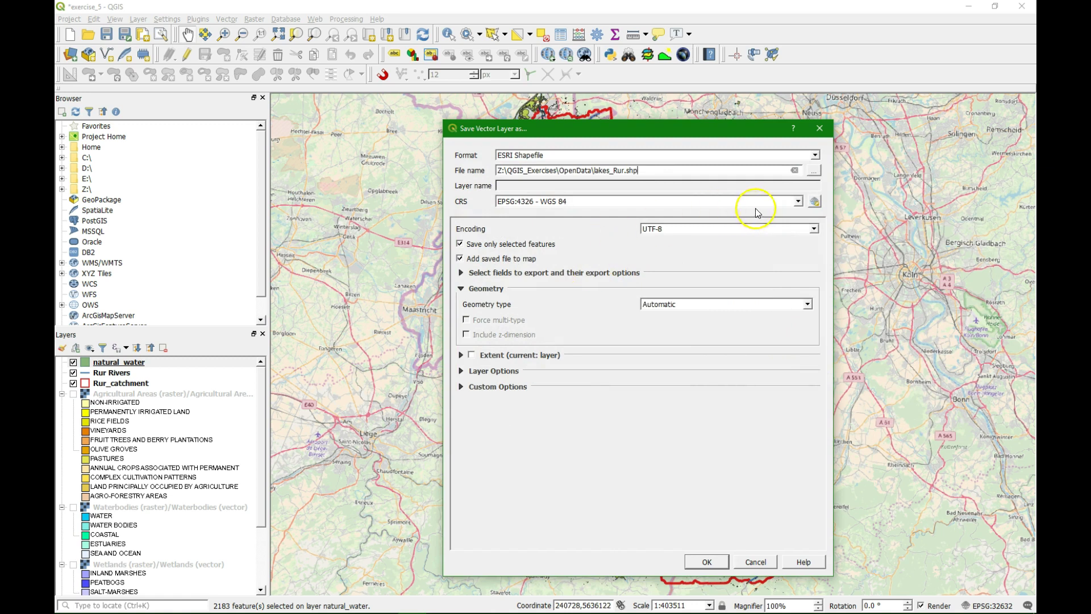
left_click(798, 201)
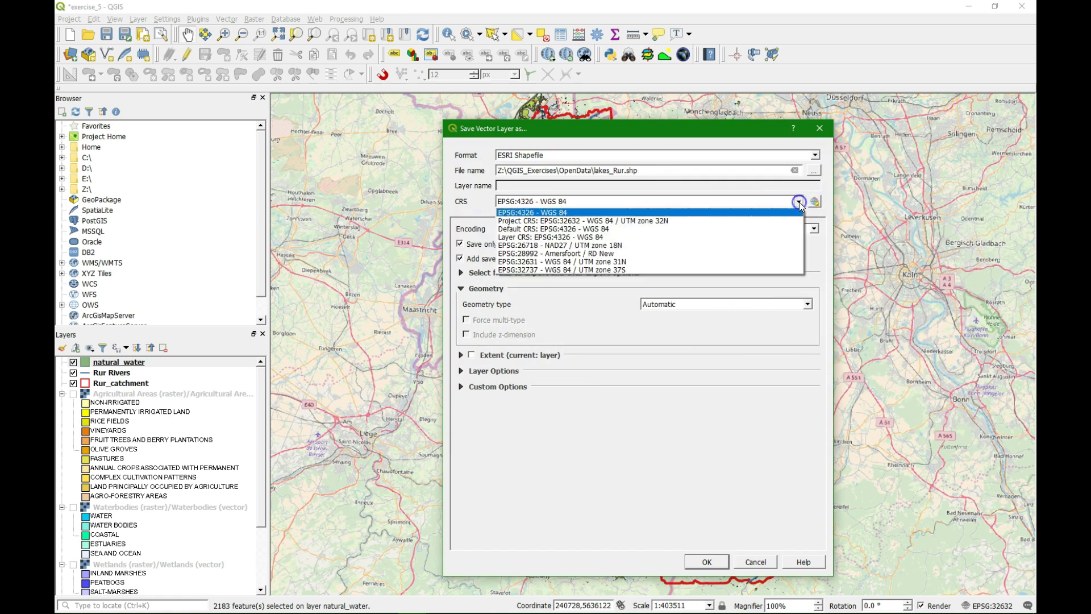
left_click(654, 221)
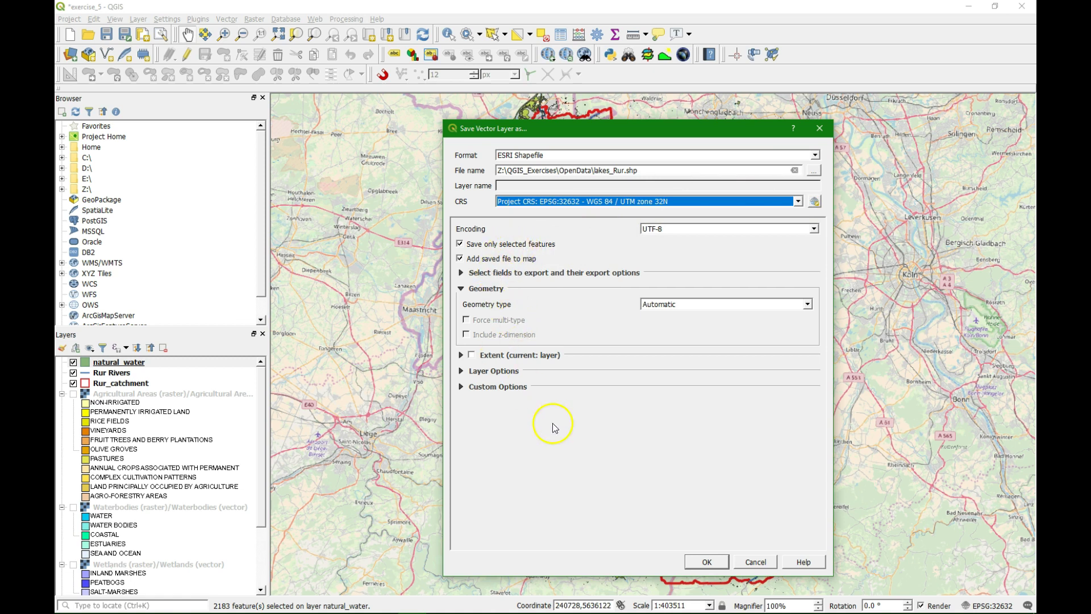
left_click(709, 561)
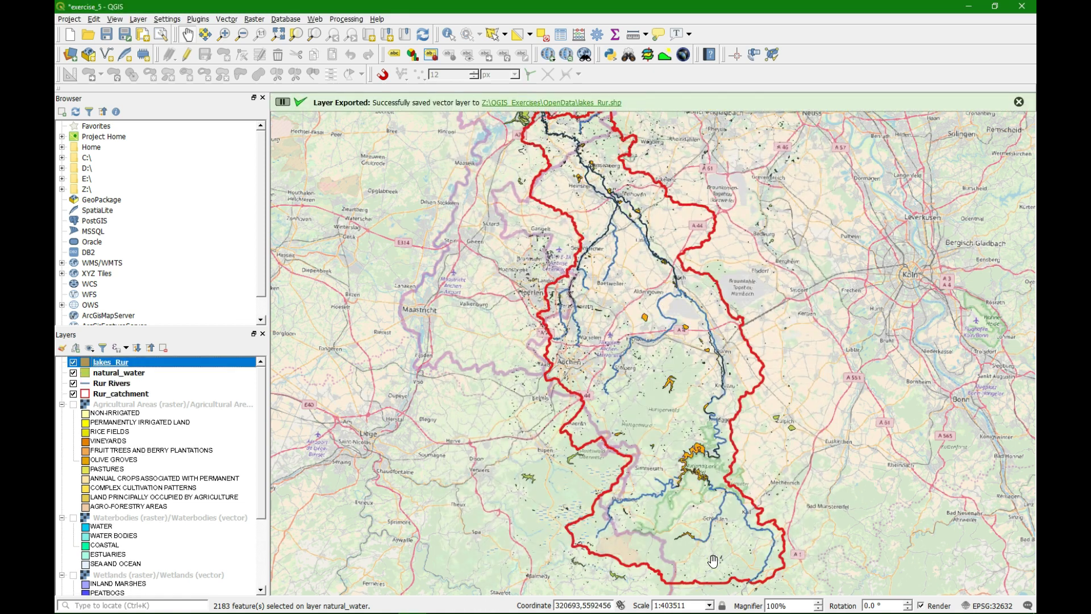
Step: Remove the natural_water layer from the project
left_click(101, 375)
right_click(107, 376)
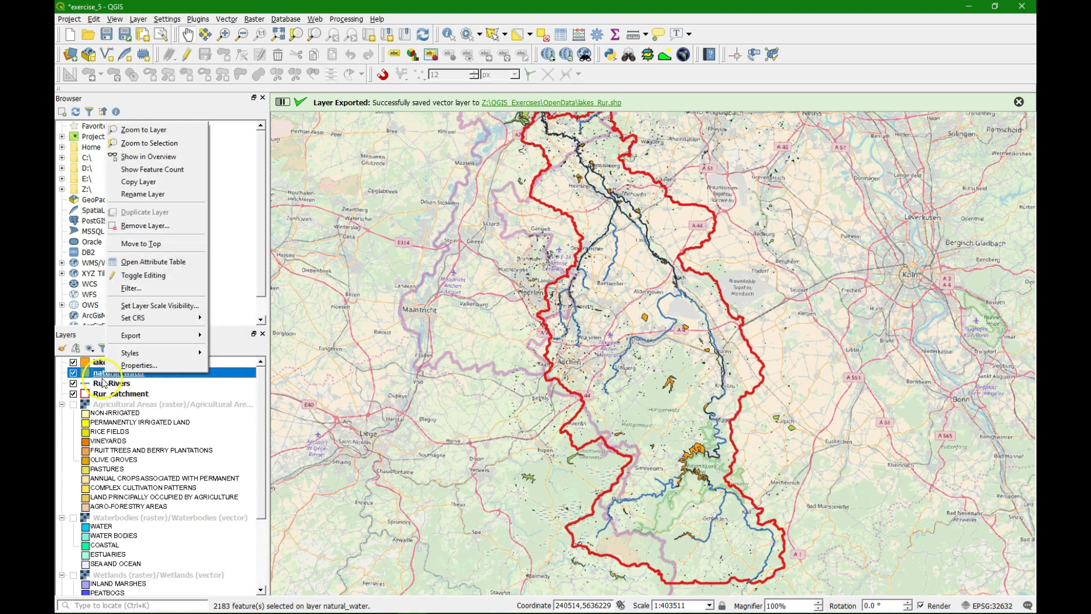
left_click(146, 225)
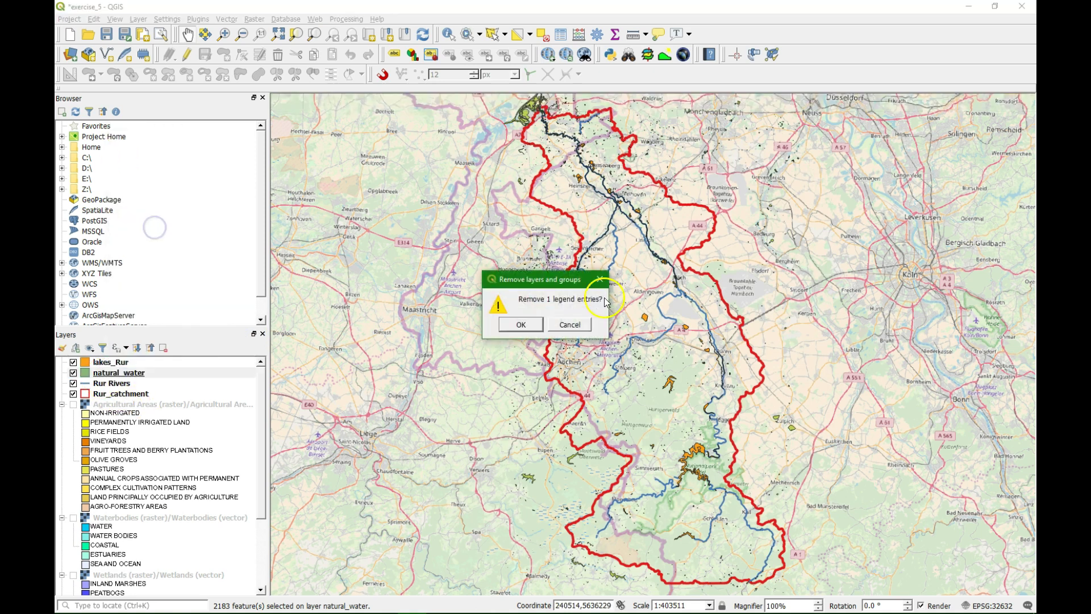
left_click(519, 324)
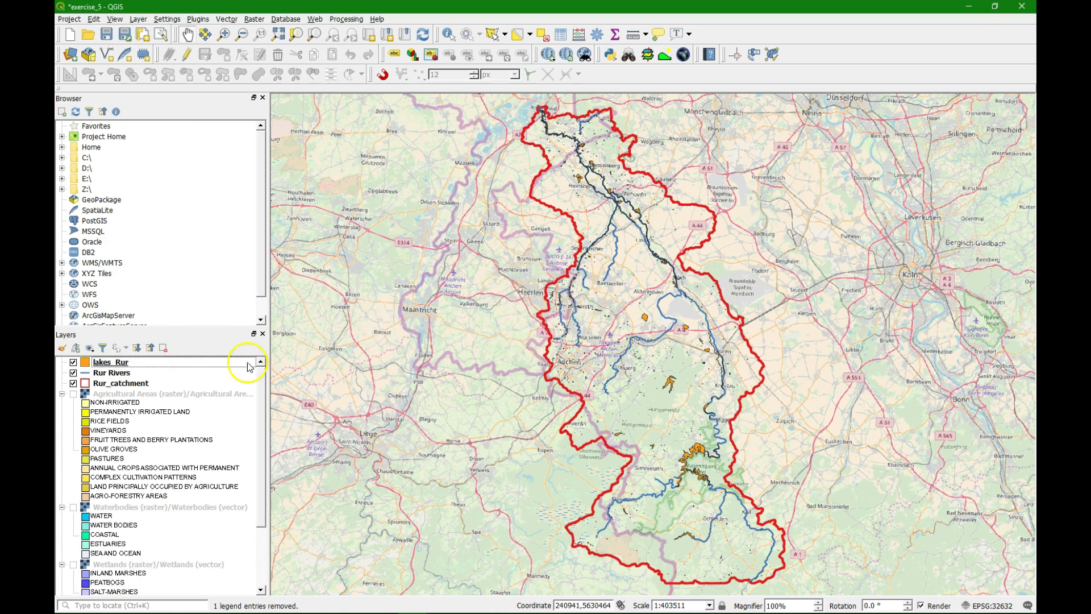
Step: Style the lakes_Rur layer with the simple blue fill symbol
right_click(118, 363)
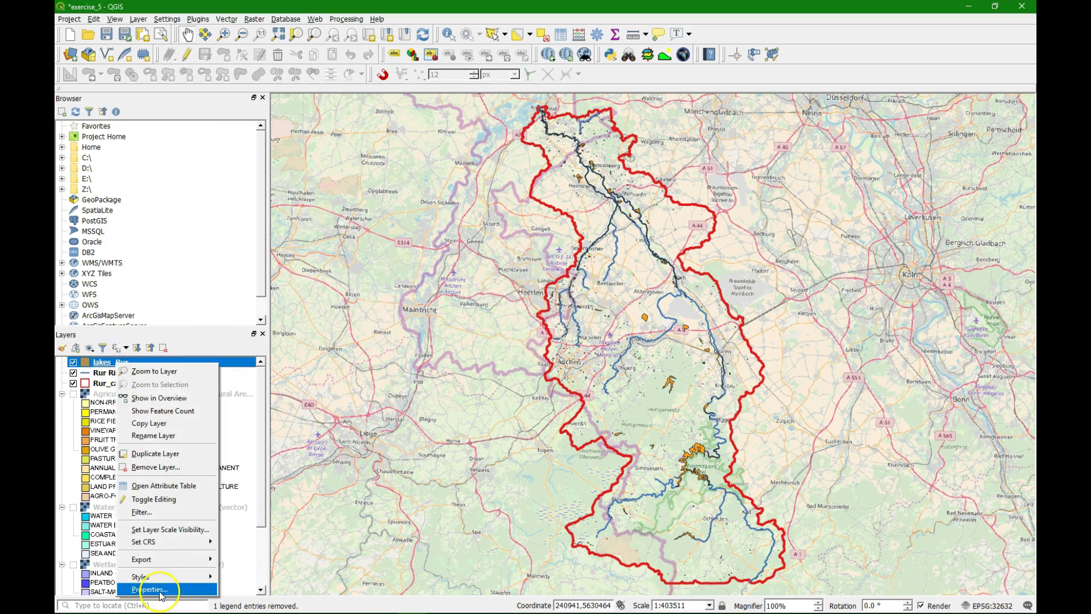
left_click(151, 589)
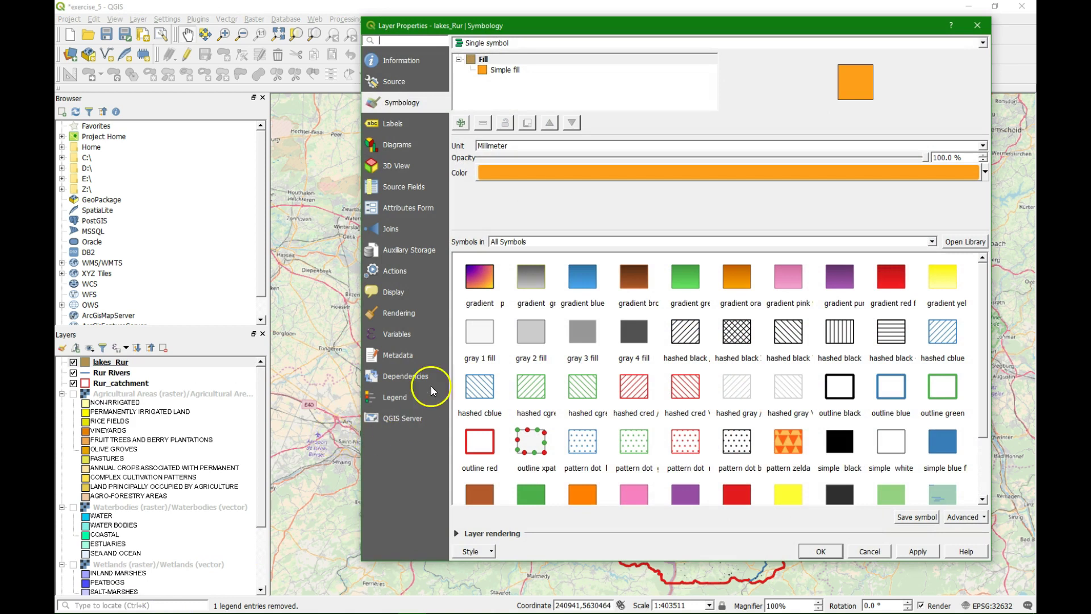
left_click(940, 443)
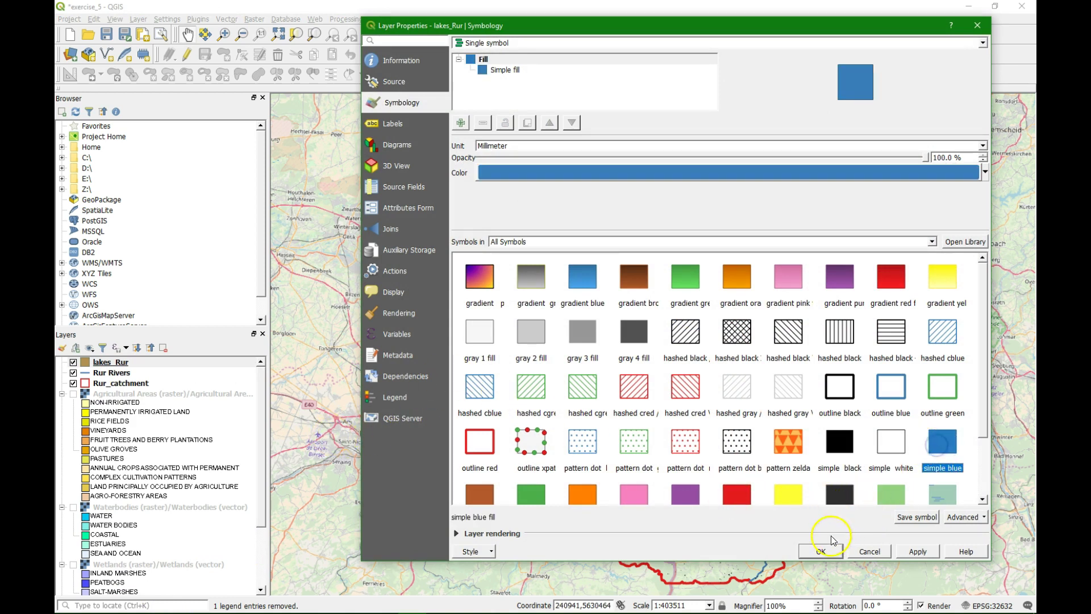
left_click(822, 550)
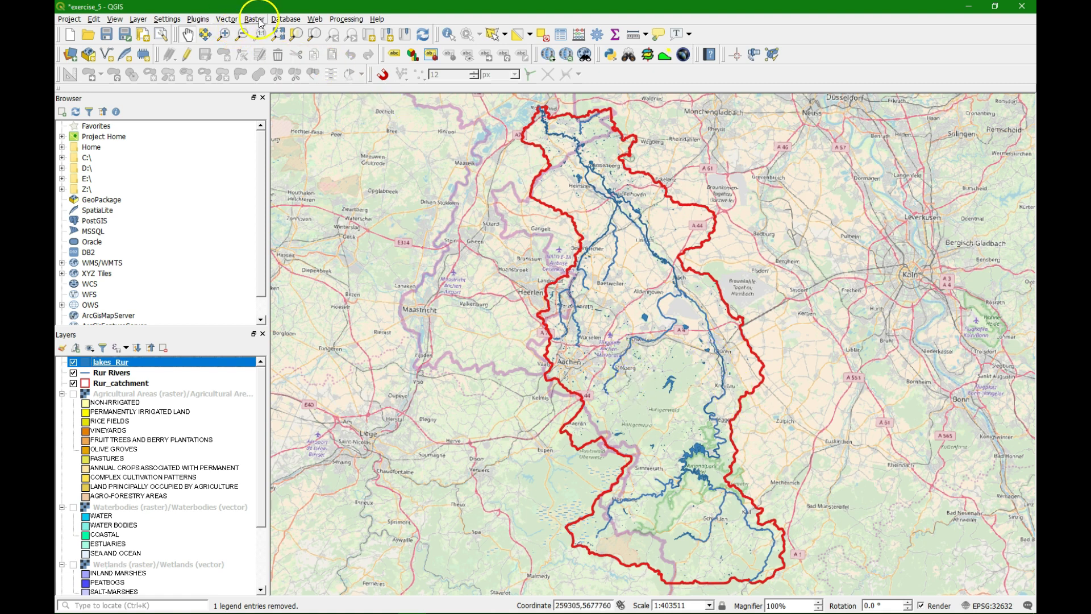
Step: Set up a QuickOSM quick query with the key waterway and the value dam
left_click(233, 21)
mouse_move(268, 67)
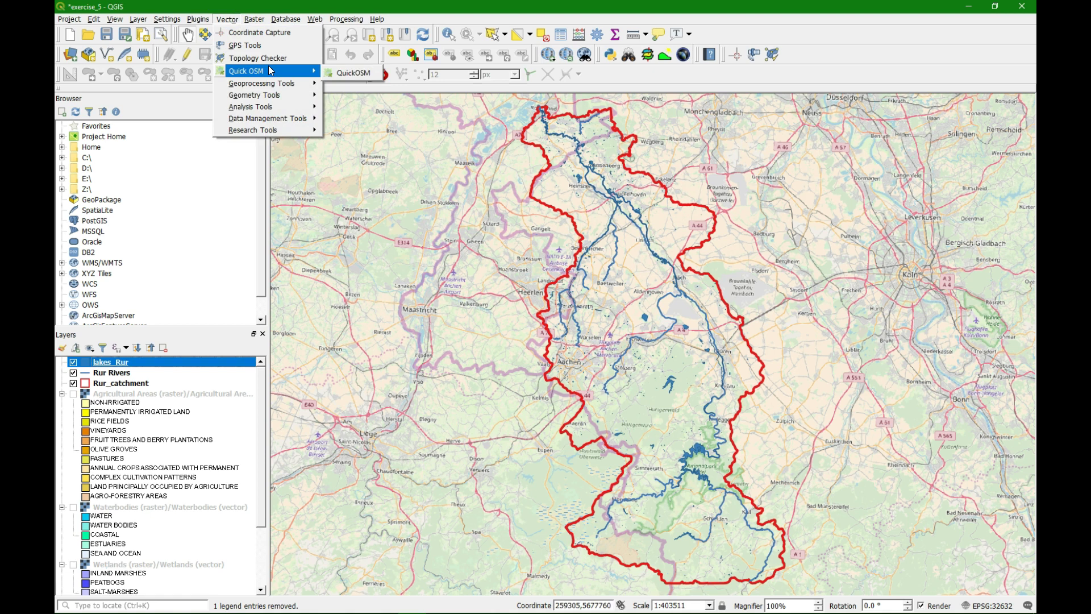
left_click(336, 73)
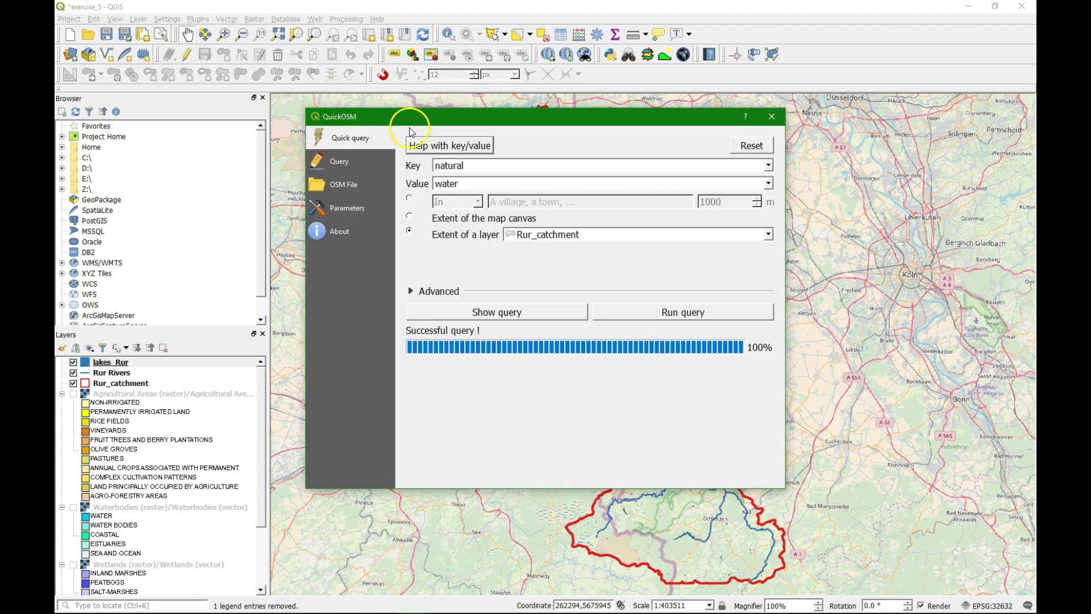
left_click(767, 165)
left_click(446, 231)
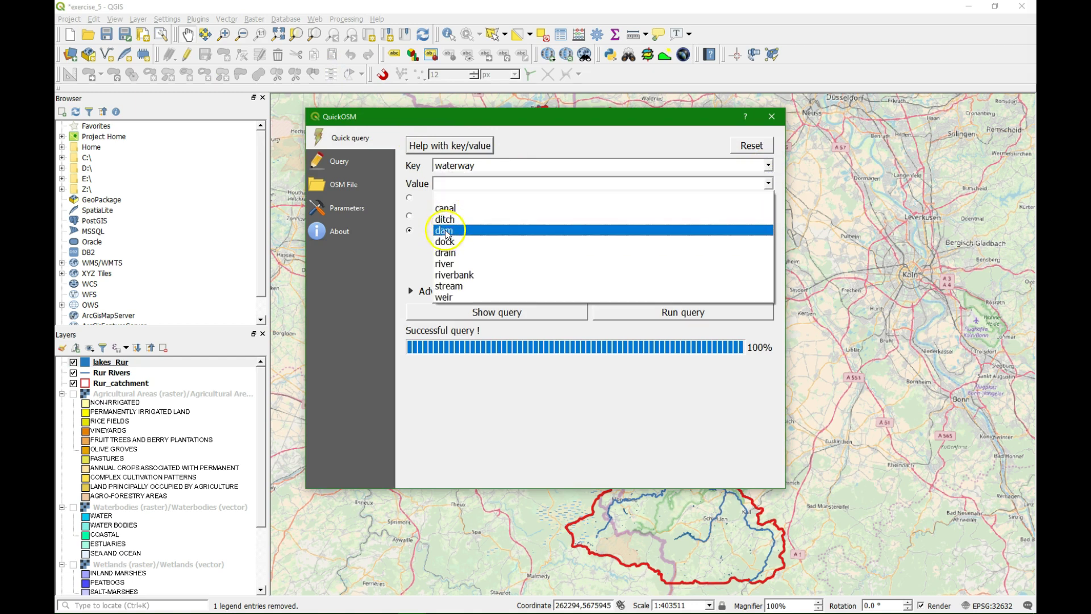
left_click(448, 230)
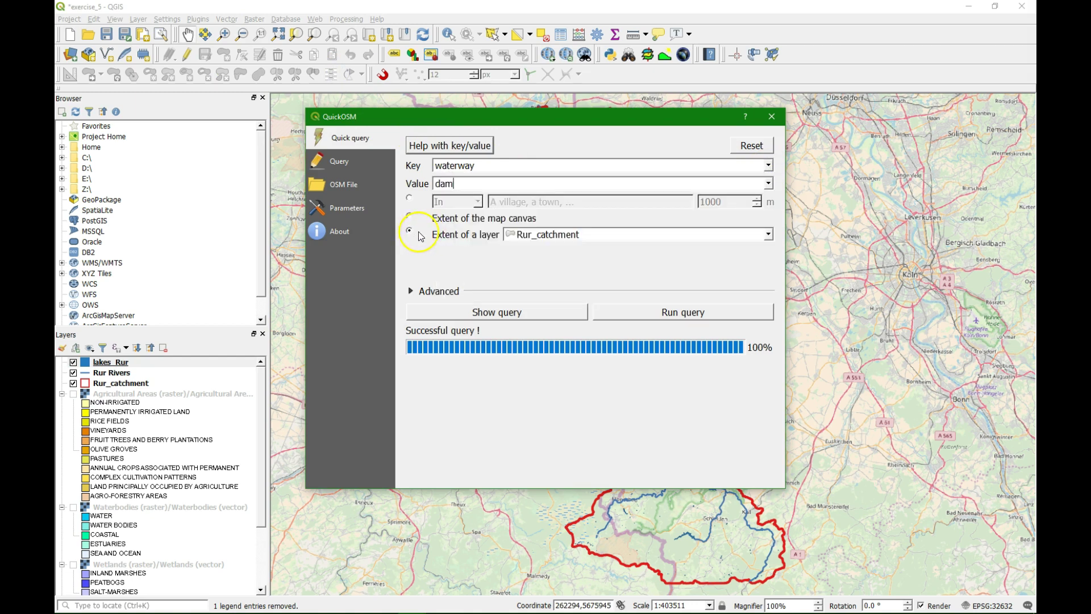
Step: Restrict the QuickOSM output to lines only, run the dam query and close QuickOSM
left_click(410, 290)
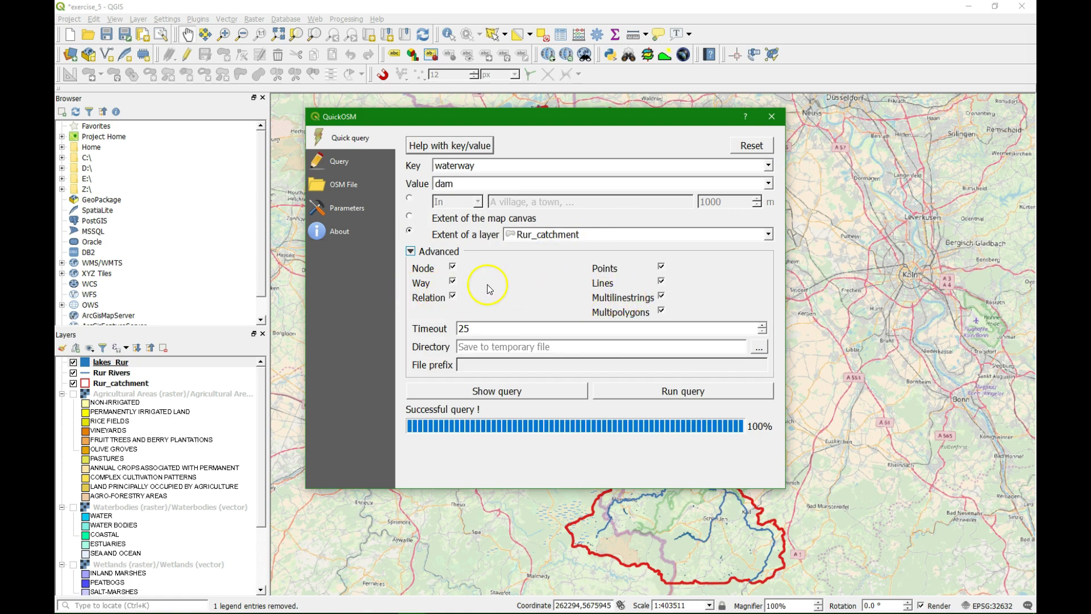
left_click(661, 266)
left_click(662, 311)
left_click(671, 390)
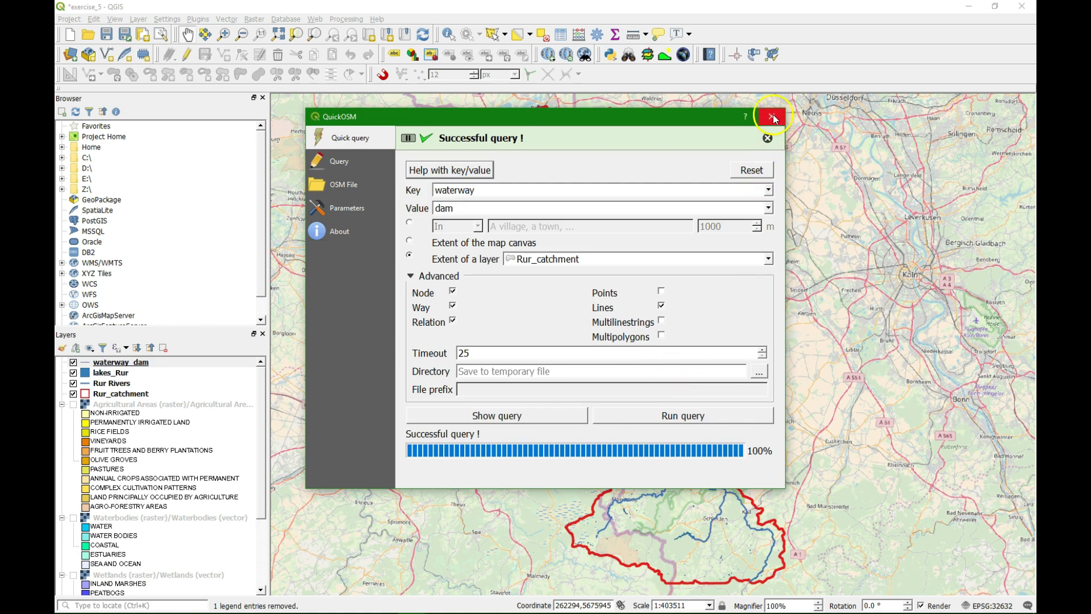
left_click(773, 114)
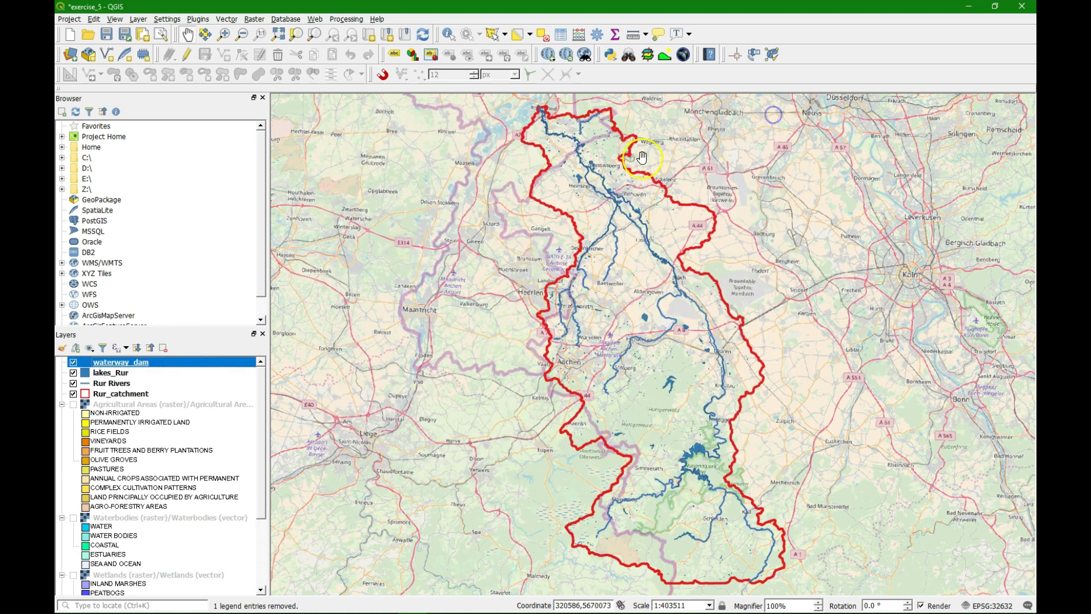
Step: Style the waterway_dam layer with the simple black line symbol at a width of 1.26 mm
right_click(121, 363)
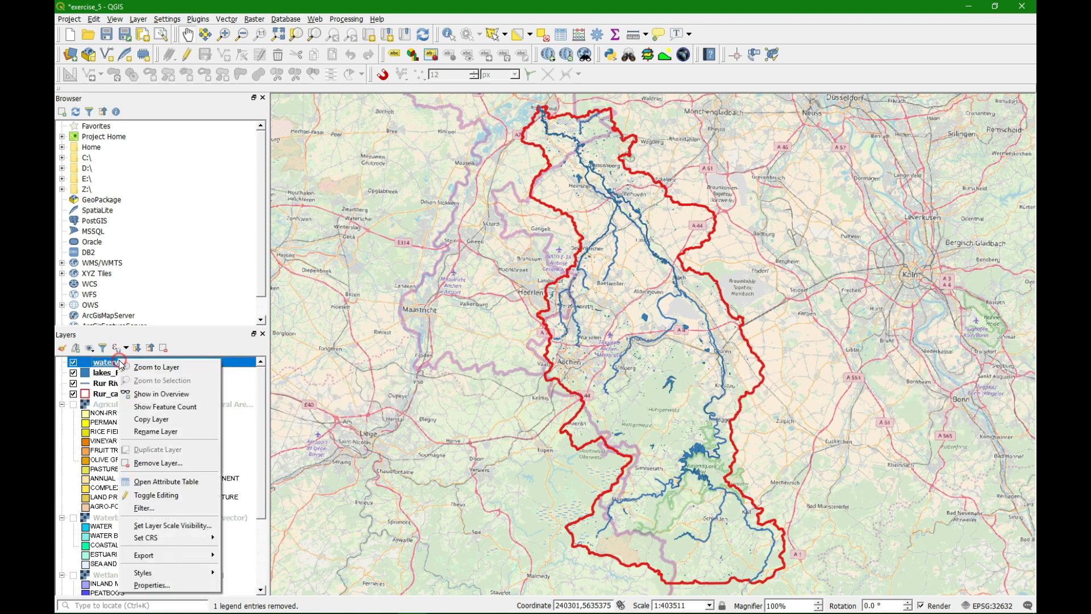
left_click(169, 587)
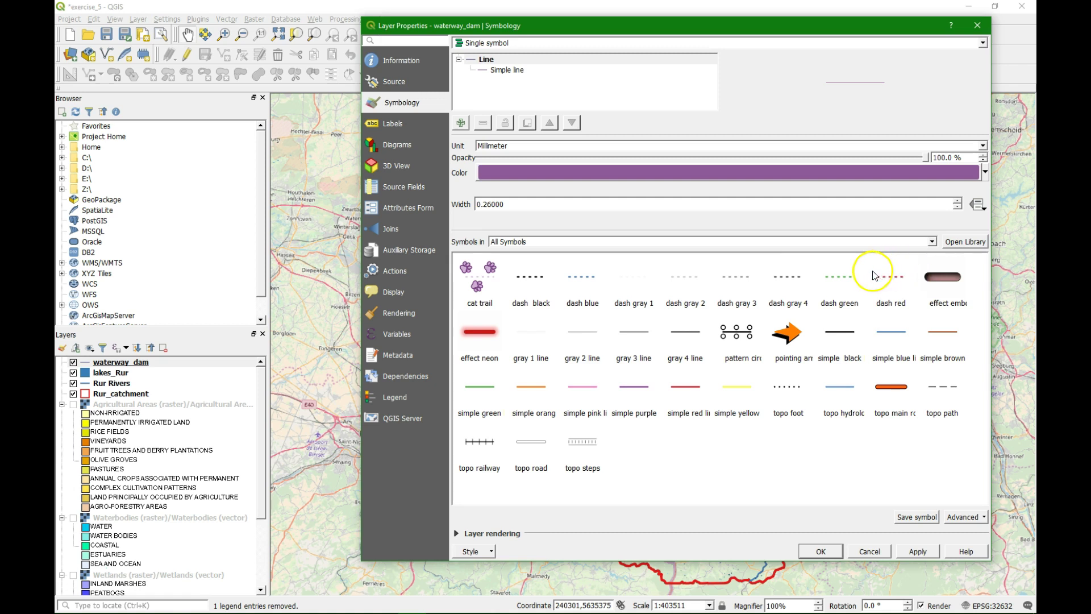
left_click(838, 337)
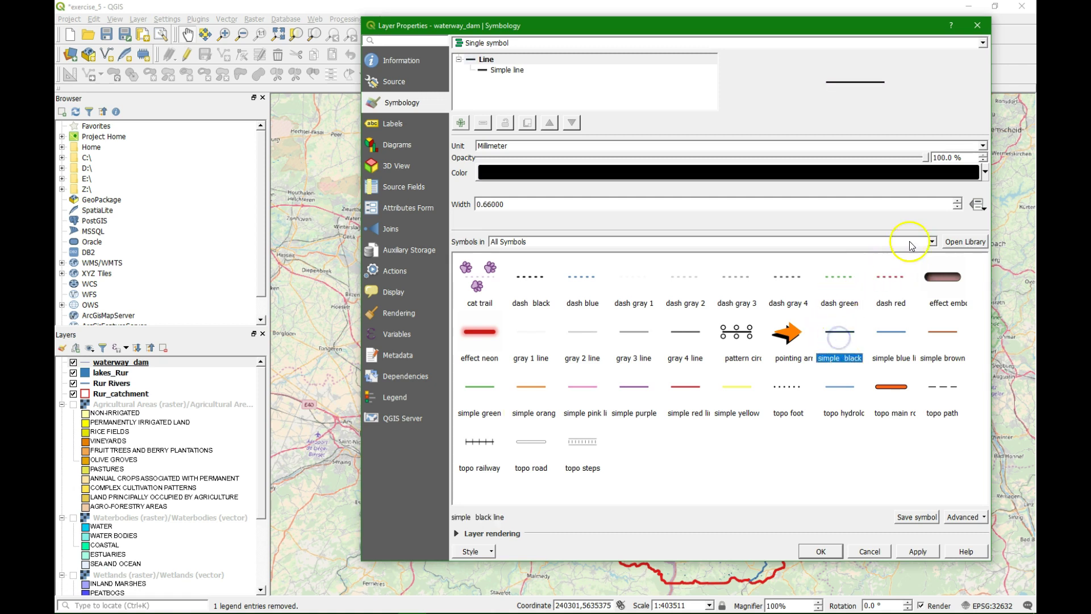
left_click(957, 201)
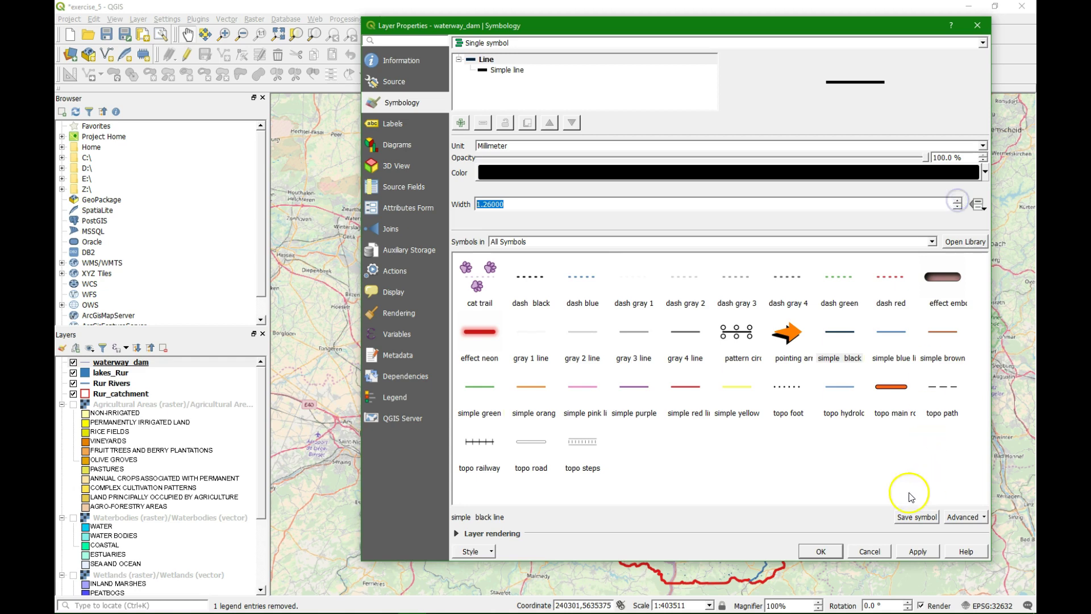
left_click(827, 553)
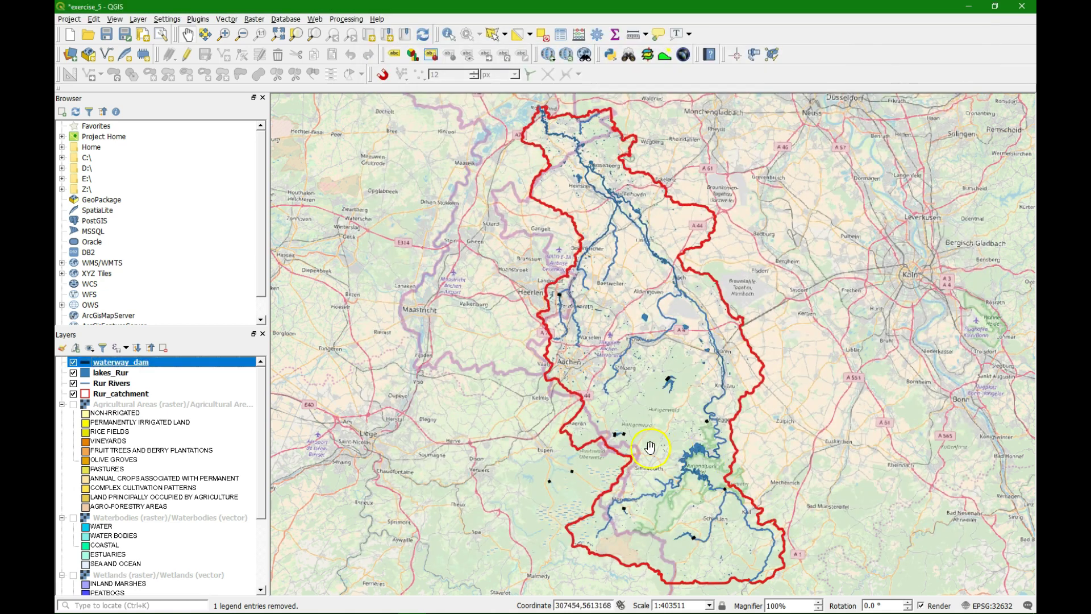
Step: Examine where the dams lie relative to the lakes and rivers in the southern part of the catchment
scroll(619, 440, "up", 3)
scroll(609, 438, "up", 1)
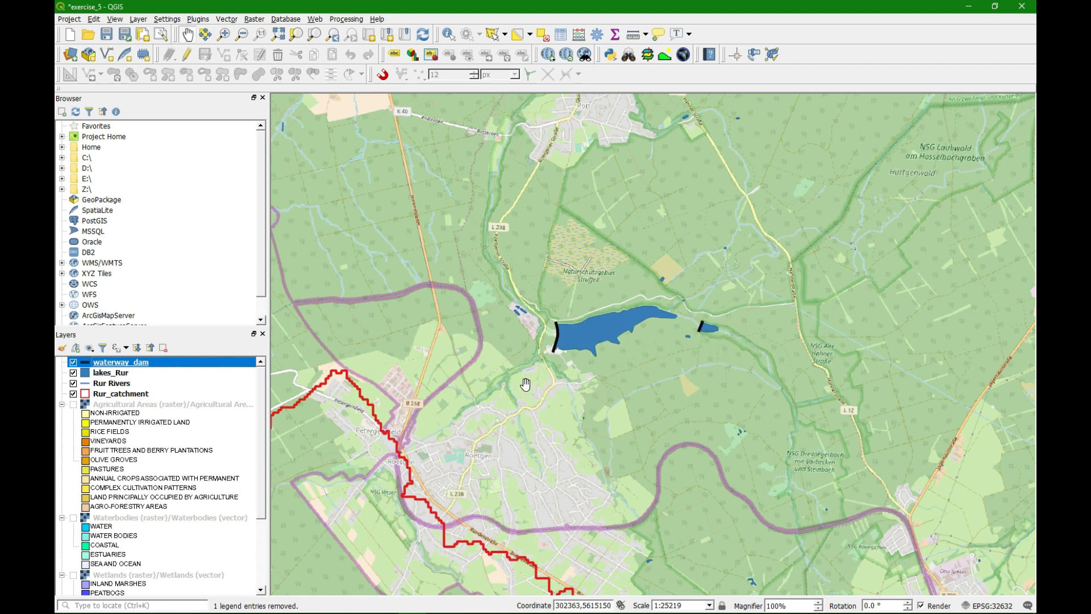
left_click(595, 368)
scroll(678, 384, "down", 2)
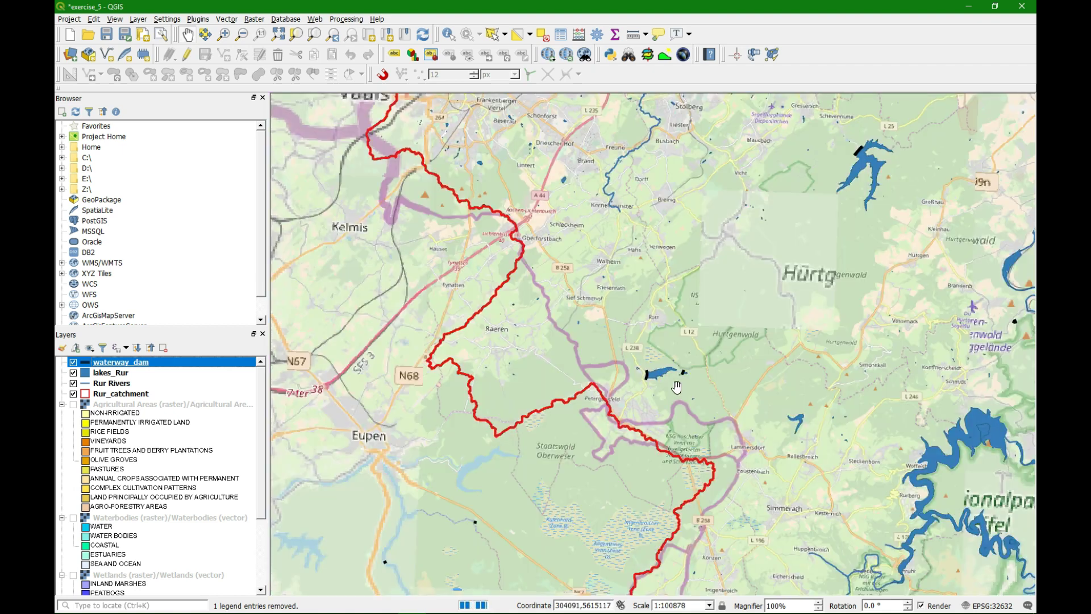
left_click_drag(886, 372, 588, 281)
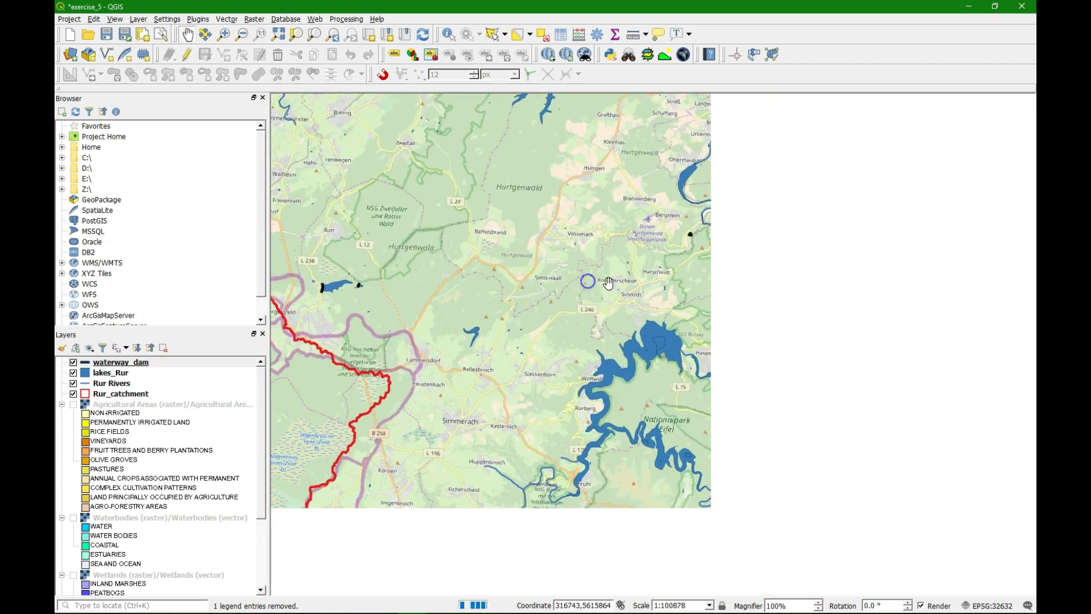
scroll(710, 472, "up", 1)
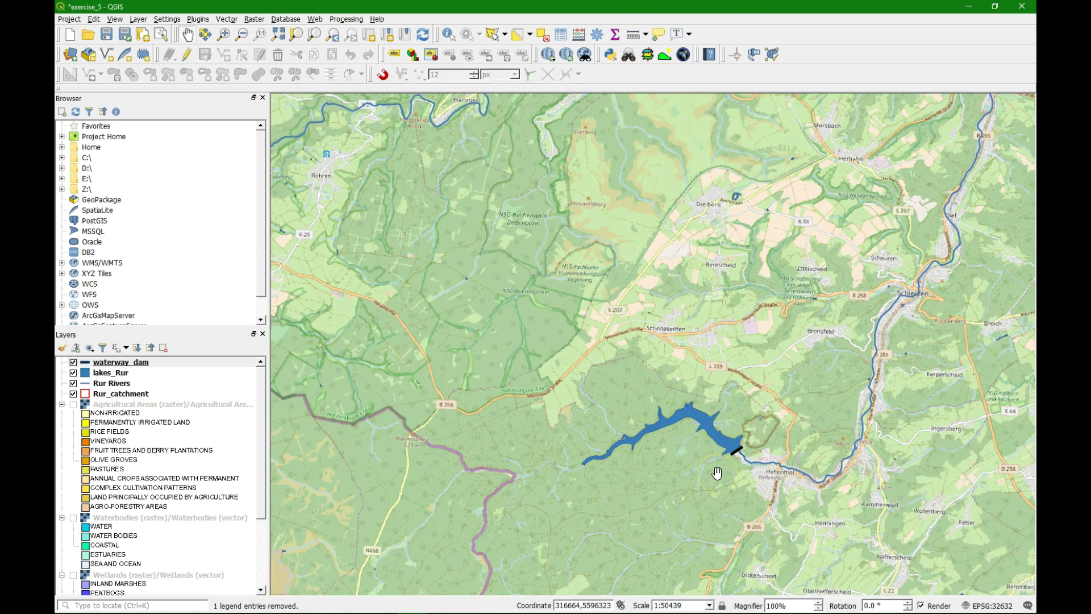
scroll(717, 472, "down", 4)
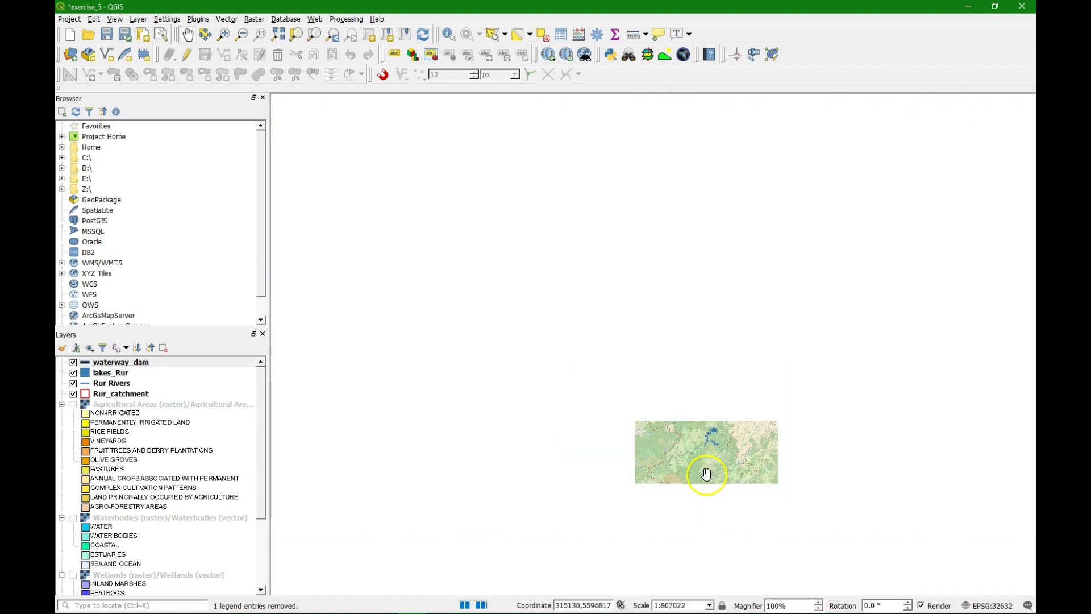
scroll(690, 466, "up", 1)
left_click_drag(693, 219, 670, 291)
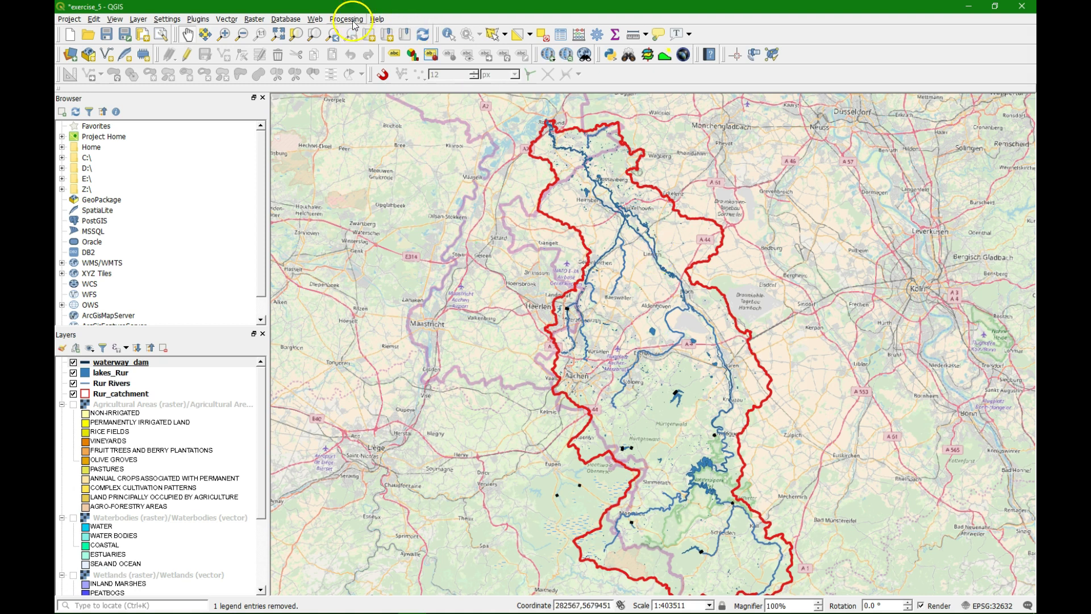
Step: Clip the waterway_dam layer with Rur_catchment, saving the output as the shapefile dams_Rur in the OpenData folder
left_click(230, 21)
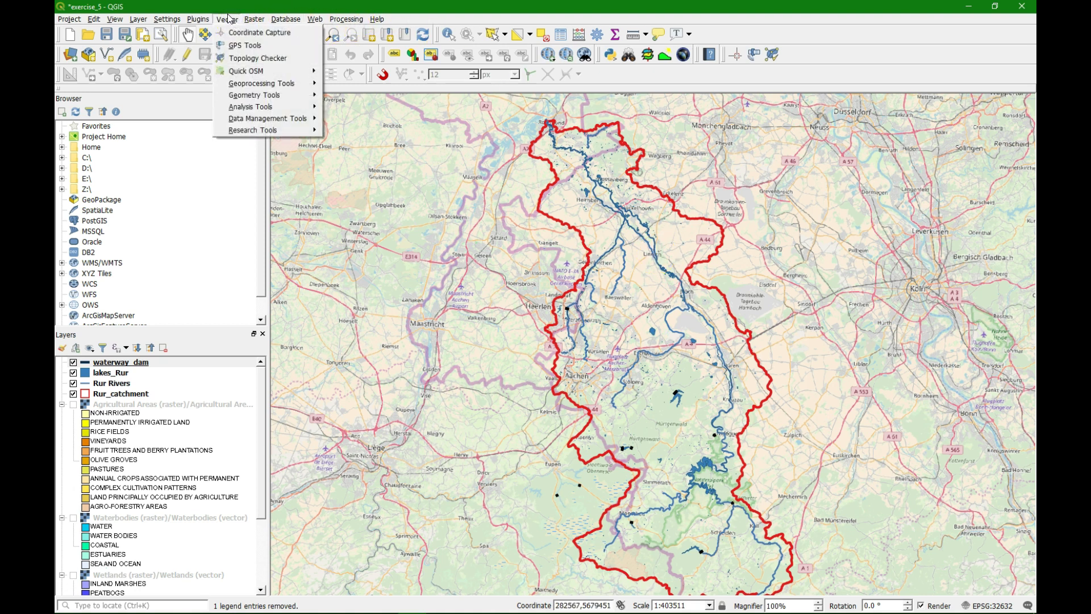
mouse_move(267, 83)
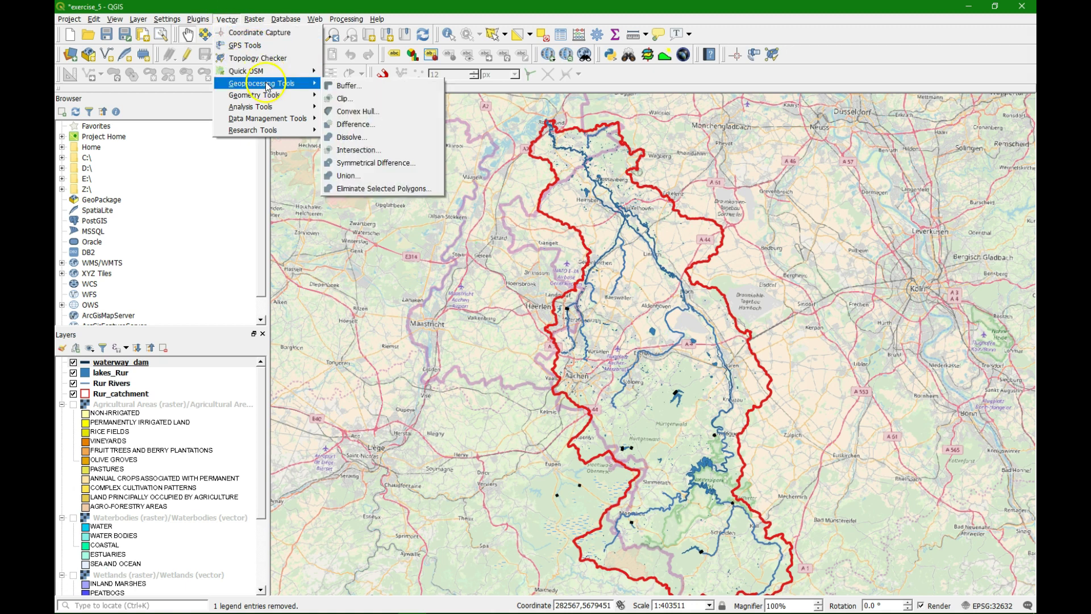
left_click(357, 101)
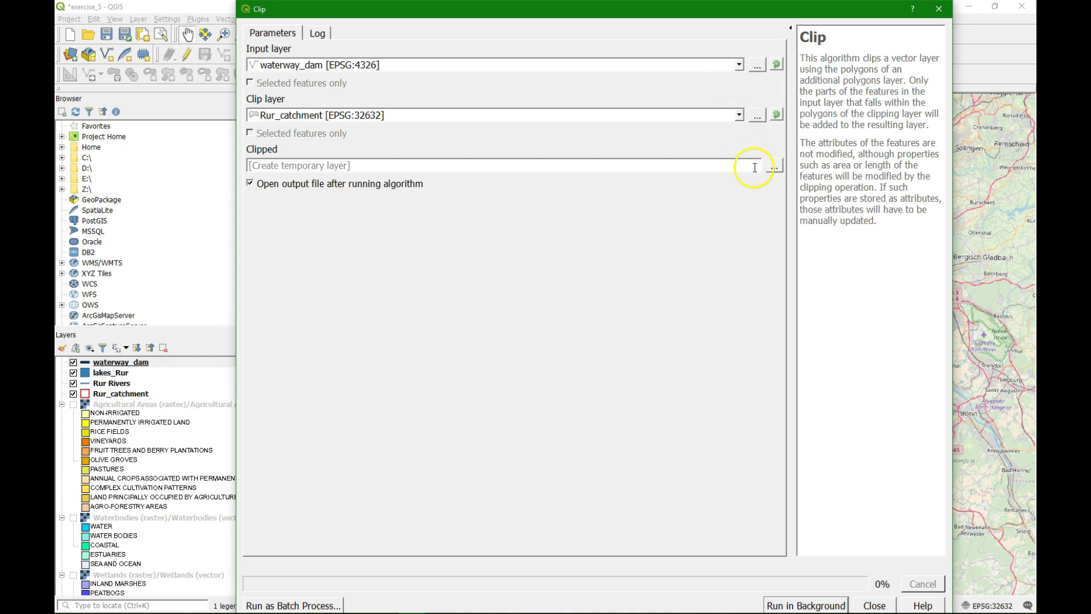
left_click(774, 167)
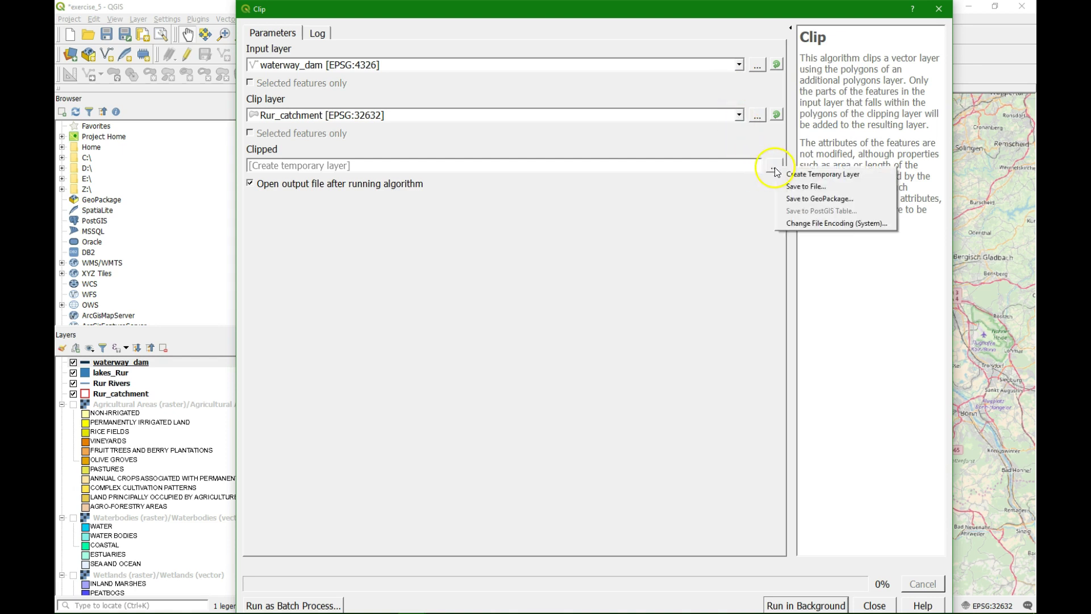
left_click(800, 187)
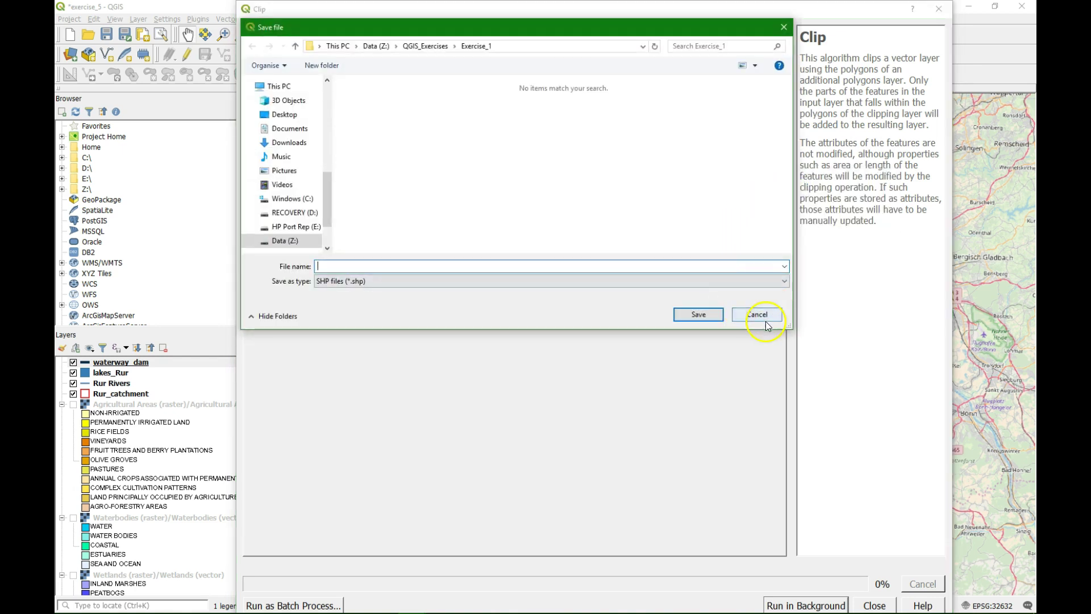
left_click(423, 46)
double_click(369, 173)
left_click(380, 267)
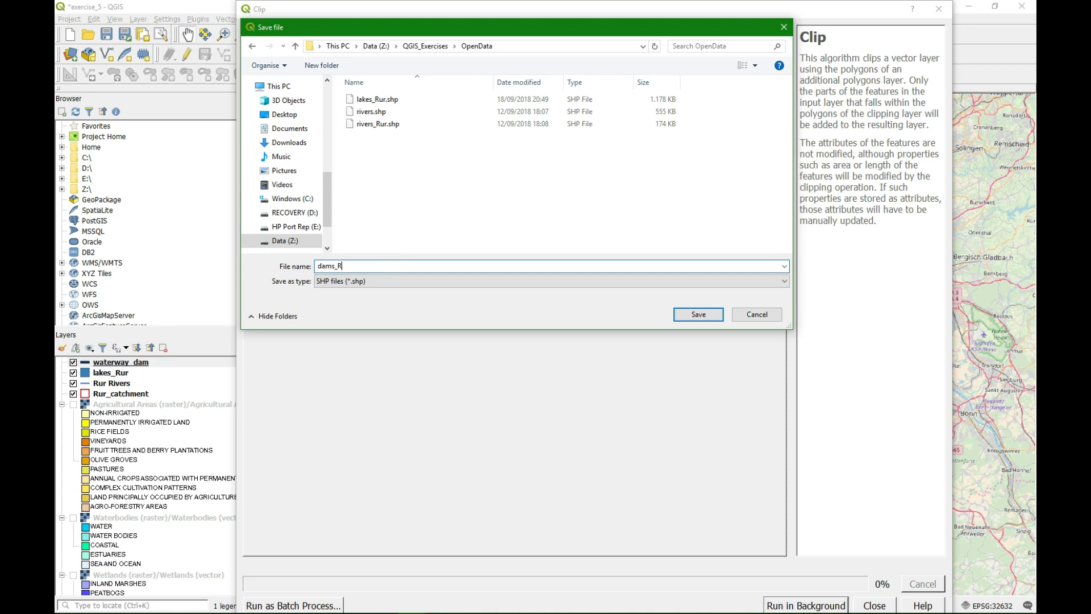
type("dams_Rur")
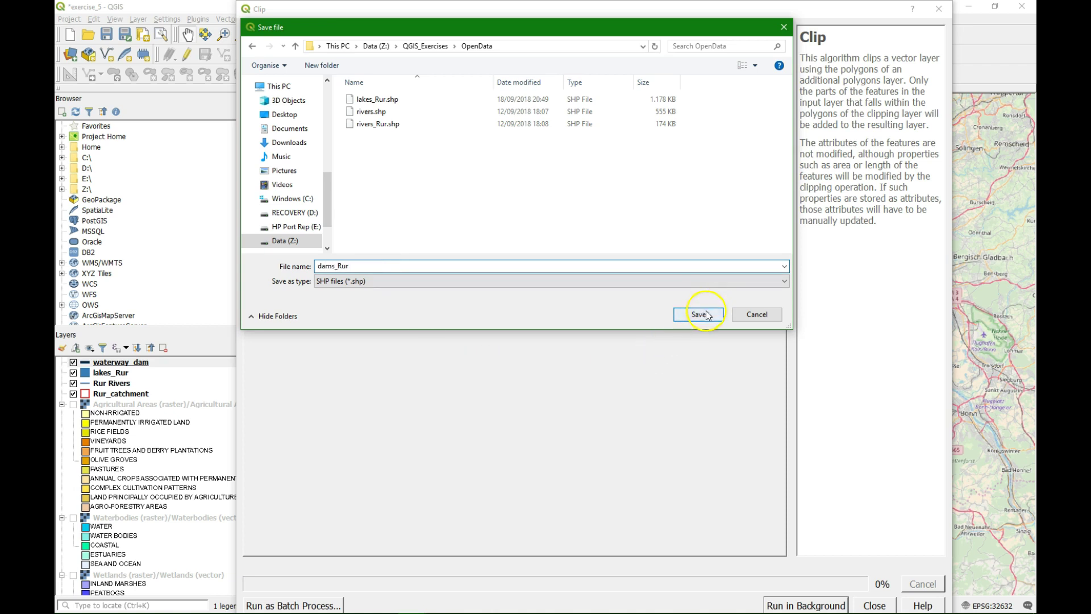
left_click(699, 314)
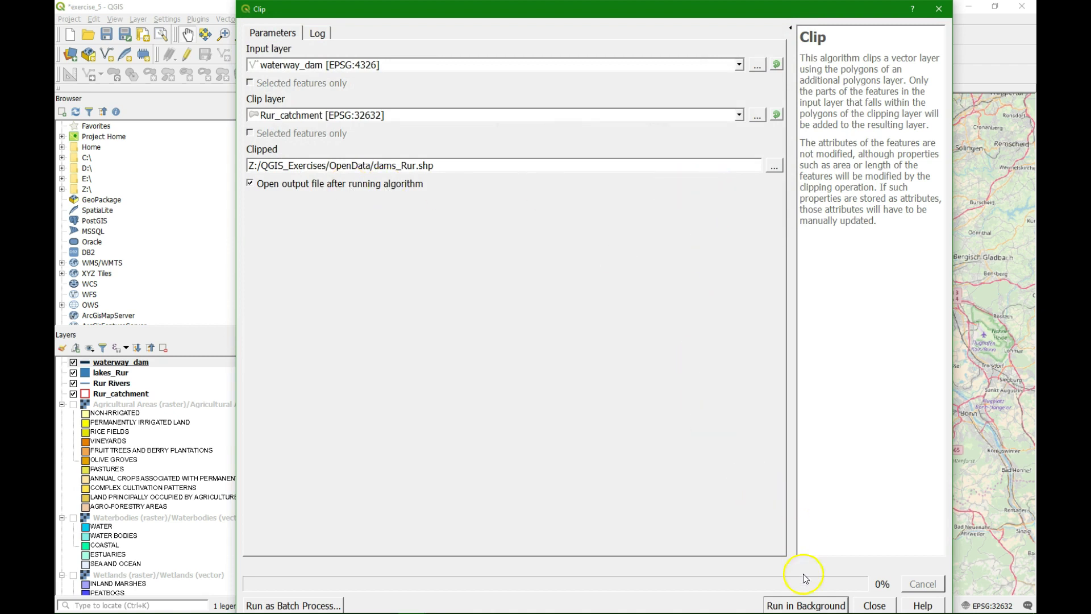
left_click(804, 602)
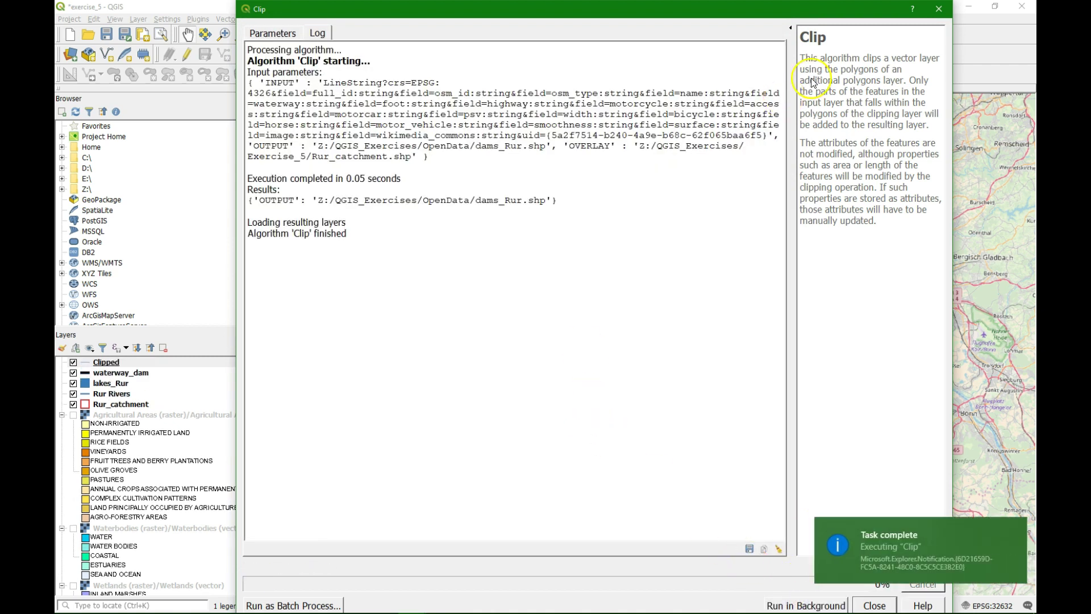
left_click(939, 9)
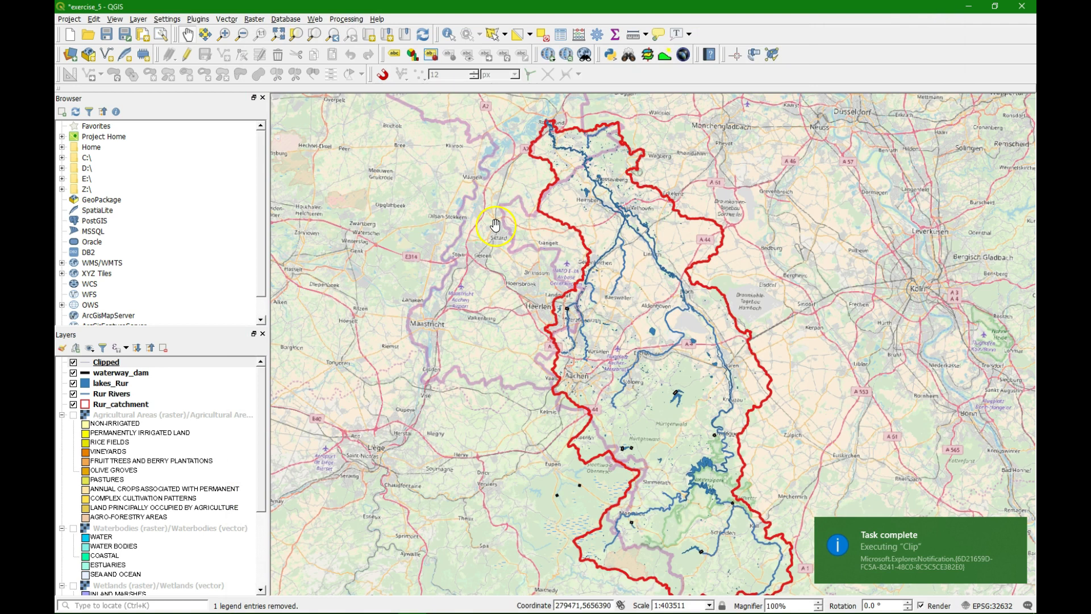
Step: Copy the style of the waterway_dam layer and paste it onto the Clipped layer
left_click(104, 373)
right_click(104, 374)
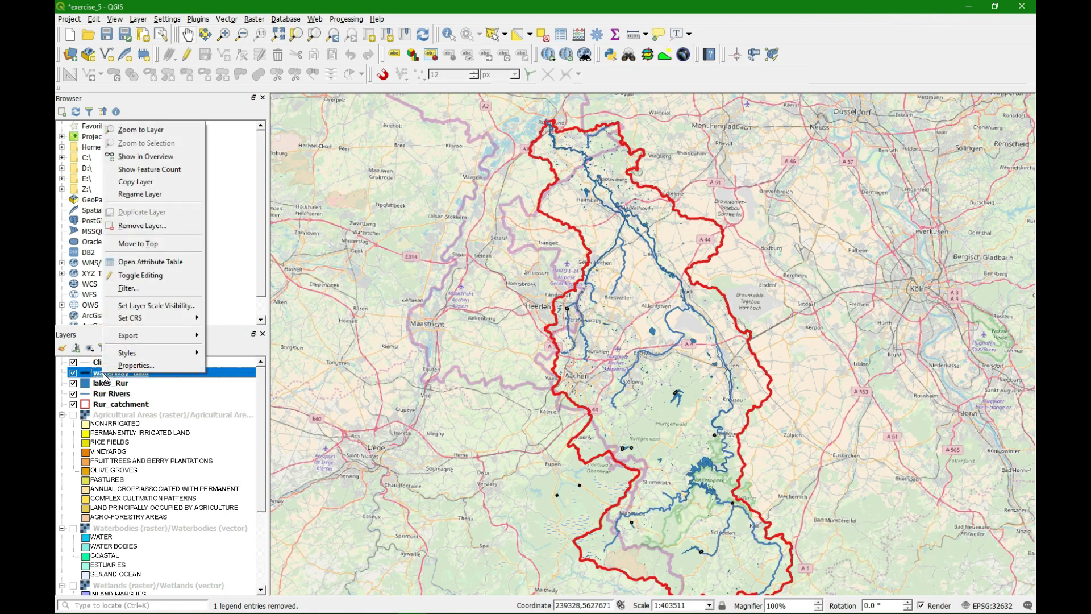
mouse_move(171, 353)
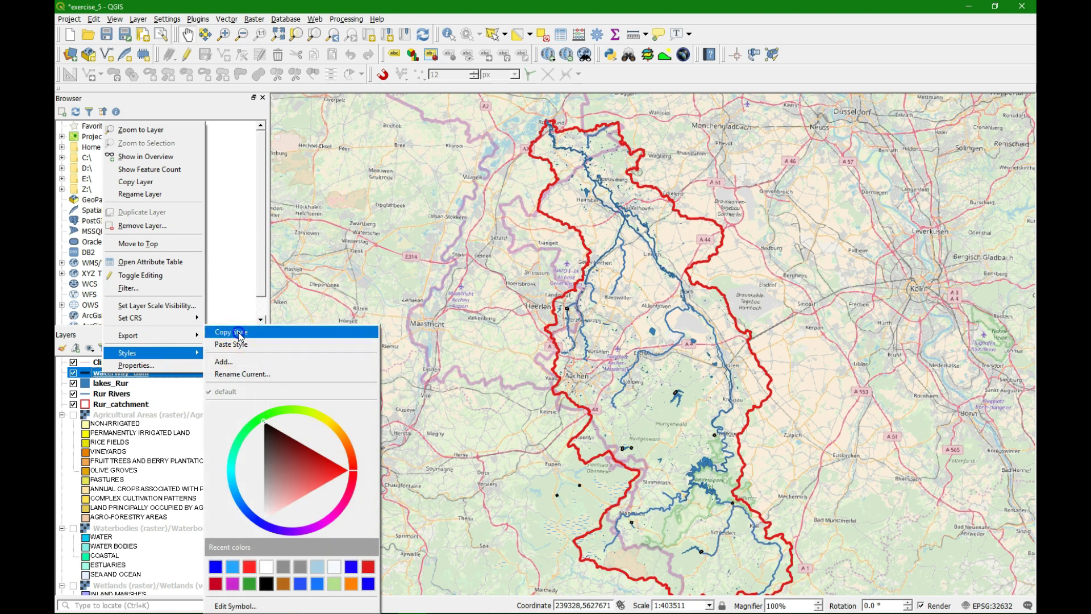
left_click(238, 334)
left_click(105, 362)
right_click(120, 364)
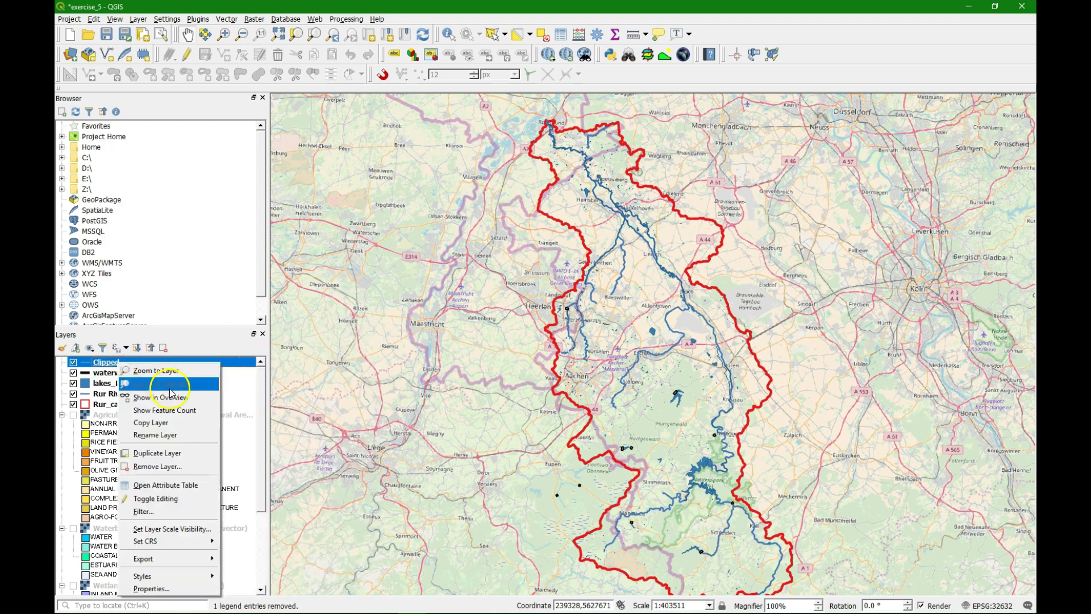
mouse_move(193, 577)
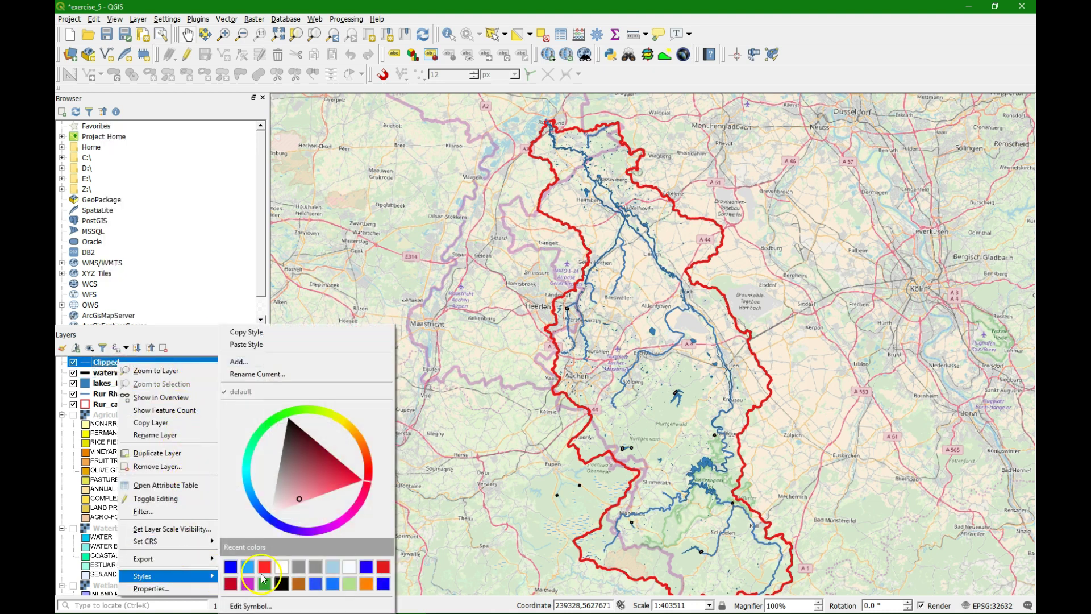
left_click(273, 344)
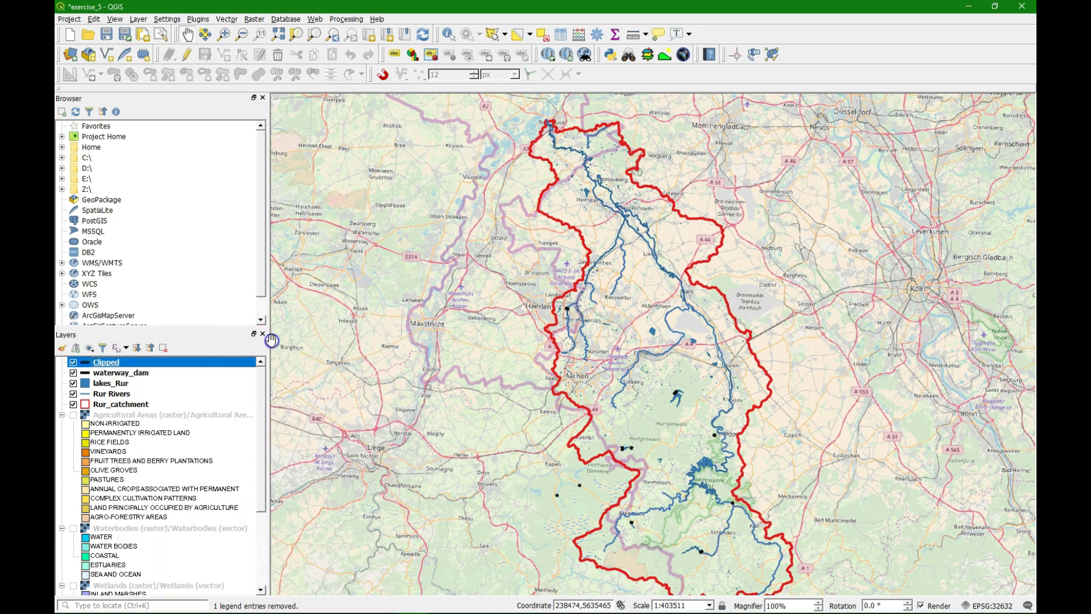
Step: Remove the original waterway_dam layer from the project
left_click(120, 372)
right_click(116, 372)
mouse_move(153, 351)
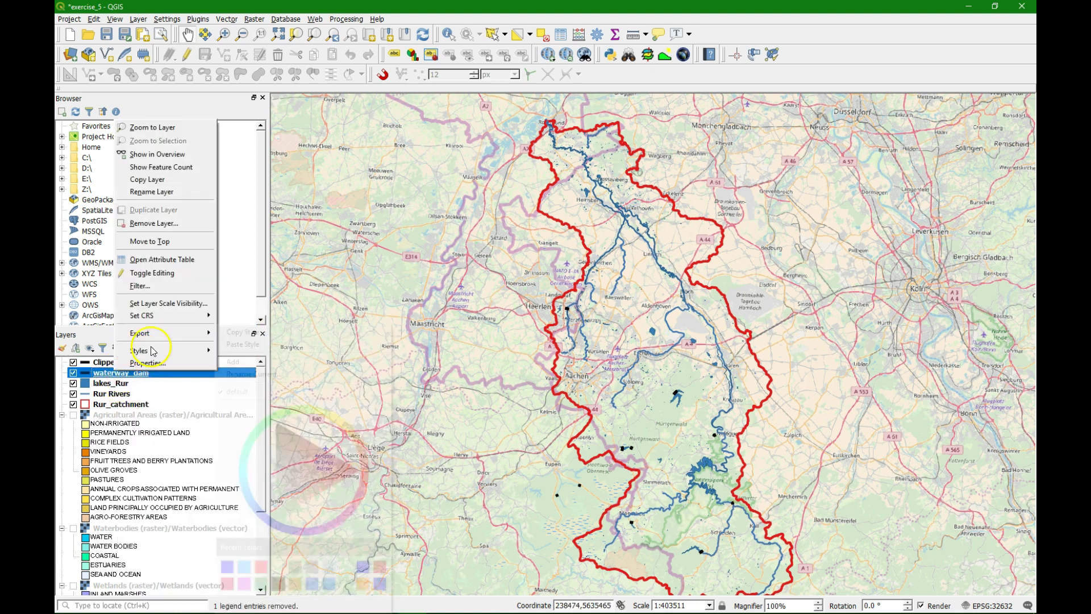
left_click(157, 223)
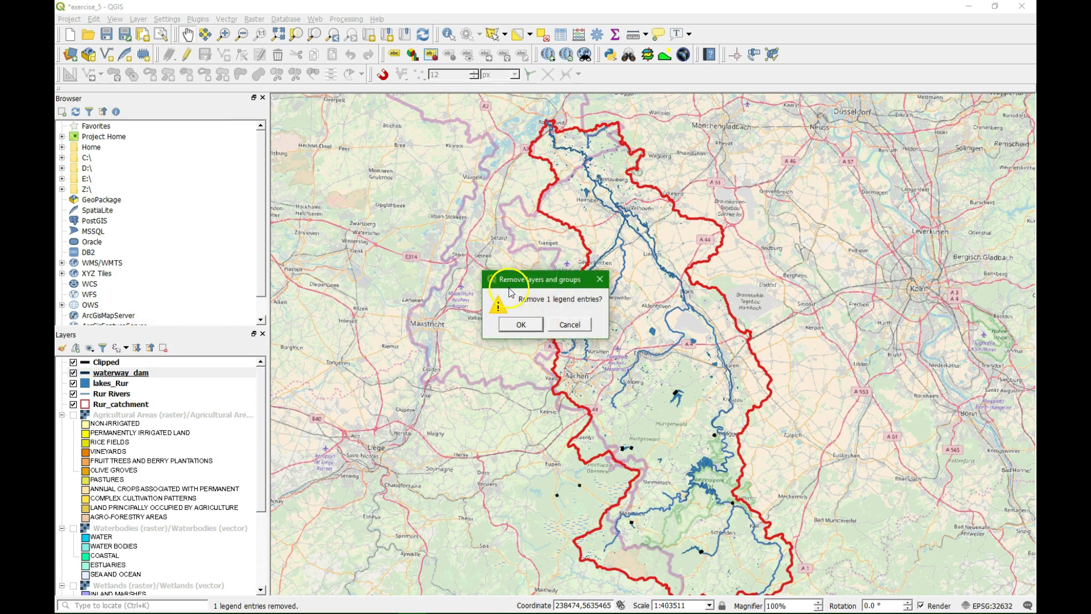
left_click(519, 324)
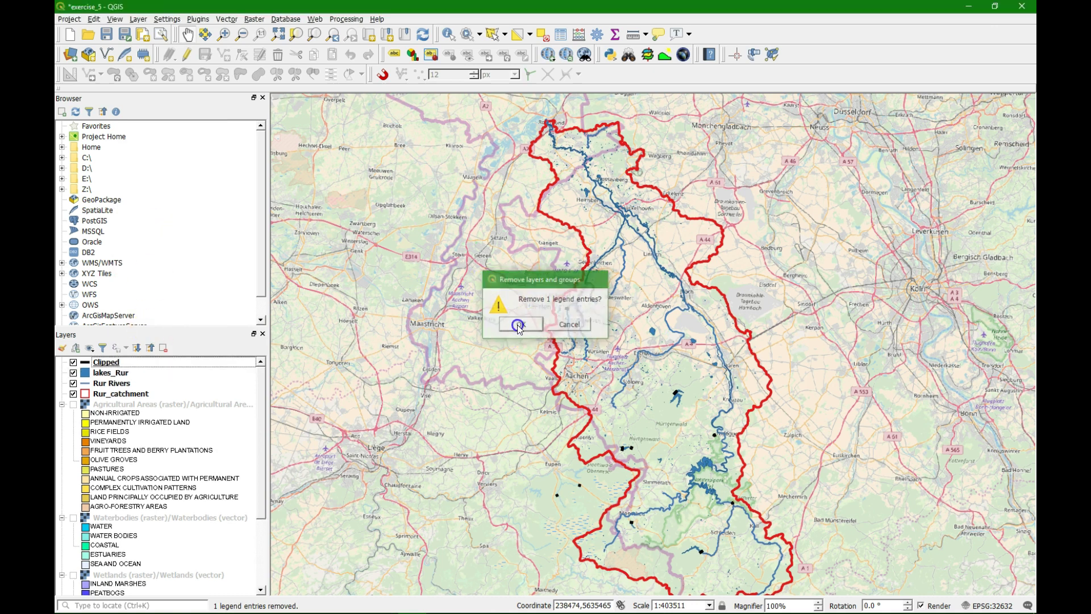
Step: Rename the Clipped layer as Dams
right_click(110, 362)
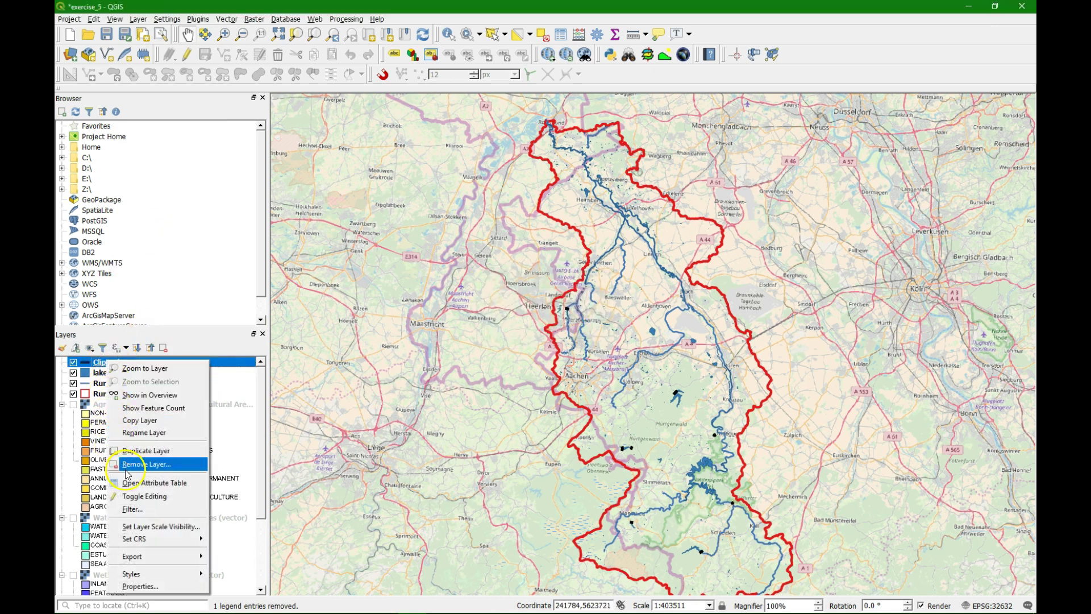
left_click(142, 432)
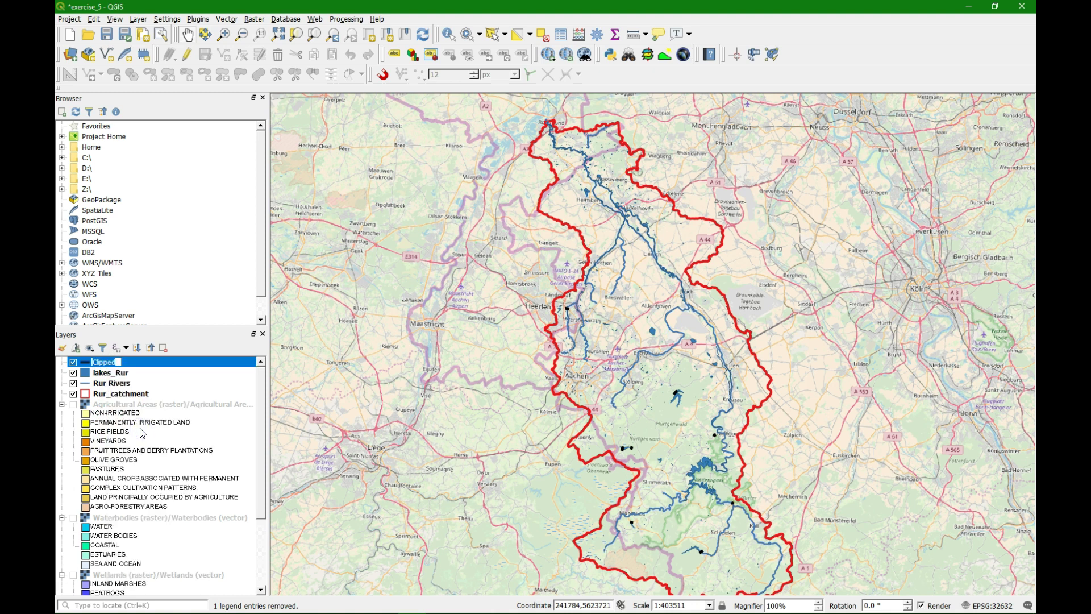
type("Dams")
key("Return")
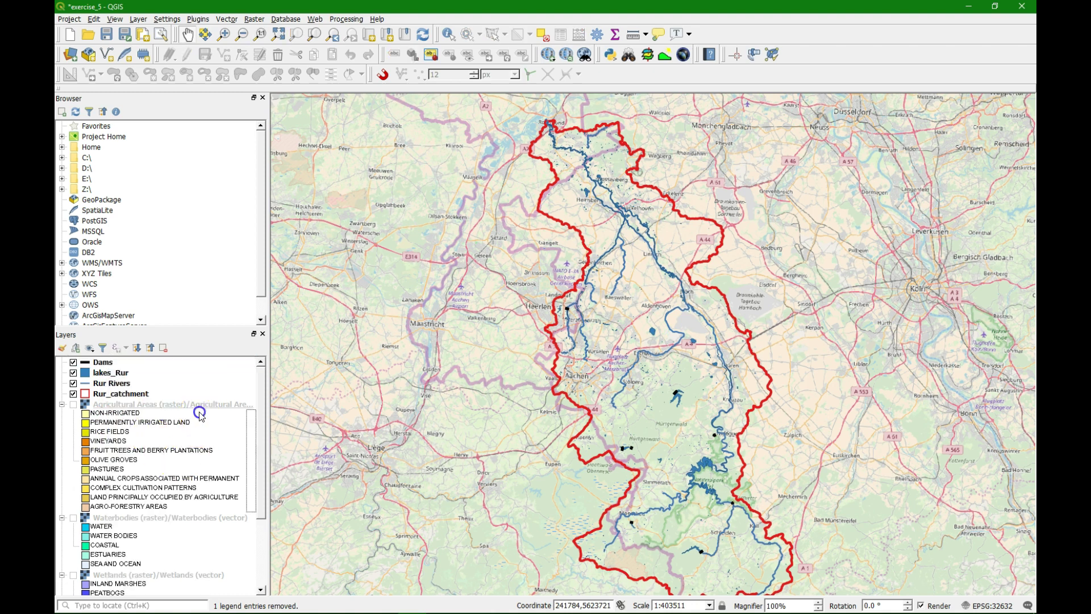